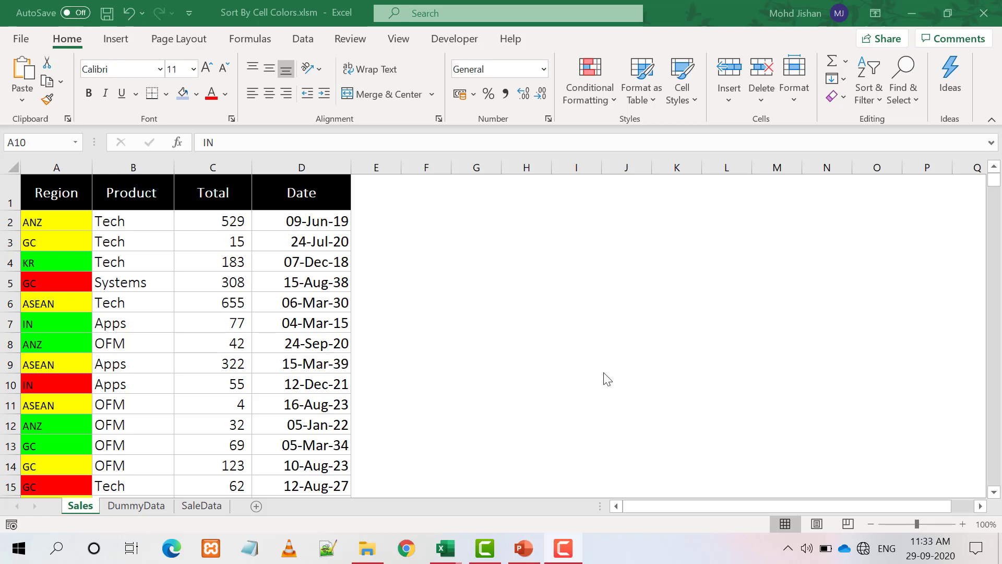
# Draw an ActiveX command button over cells H4 to I5 on the Sales sheet.
pyautogui.click(573, 333)
pyautogui.click(573, 334)
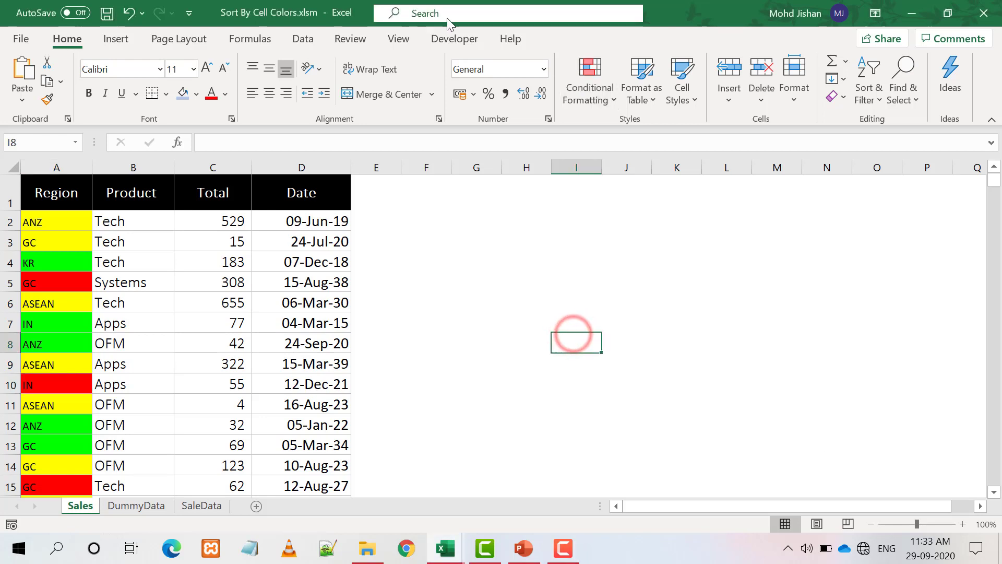
pyautogui.click(456, 39)
pyautogui.click(337, 94)
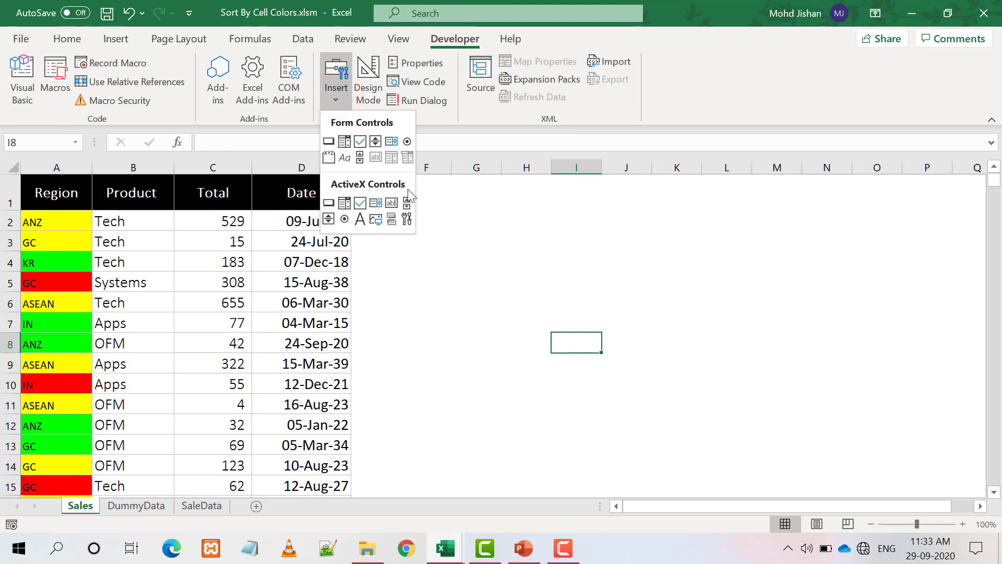
pyautogui.click(328, 202)
pyautogui.moveTo(497, 249)
pyautogui.mouseDown()
pyautogui.moveTo(575, 252)
pyautogui.moveTo(616, 288)
pyautogui.mouseUp()
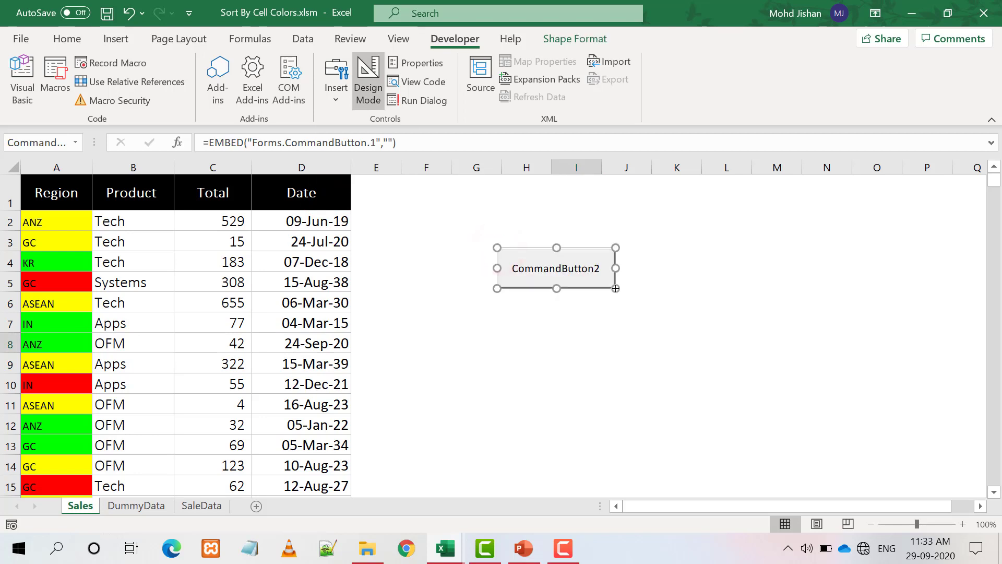
# Set the button's Caption property to 'Sort By Cell Color' and close Properties.
pyautogui.rightClick(557, 272)
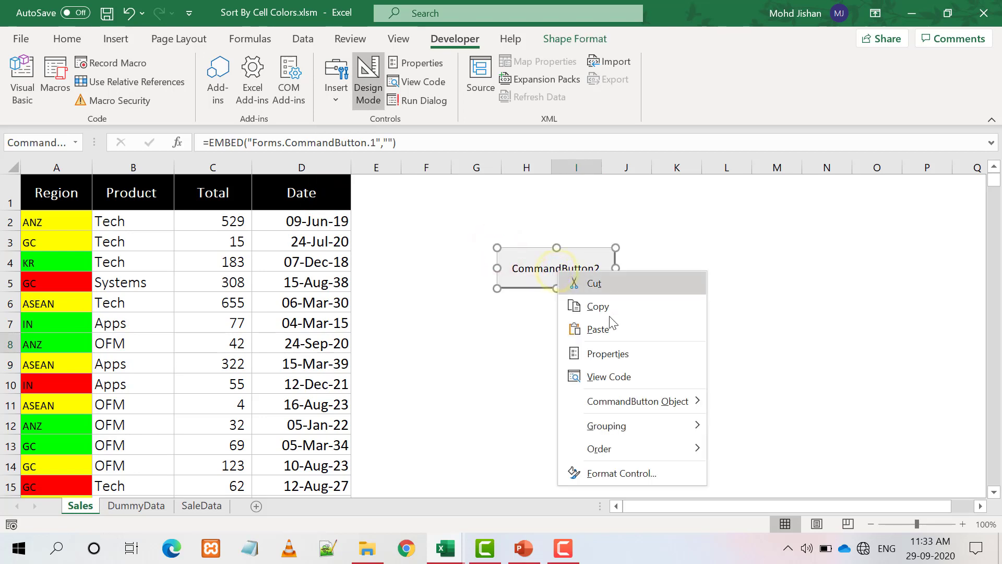
pyautogui.click(604, 351)
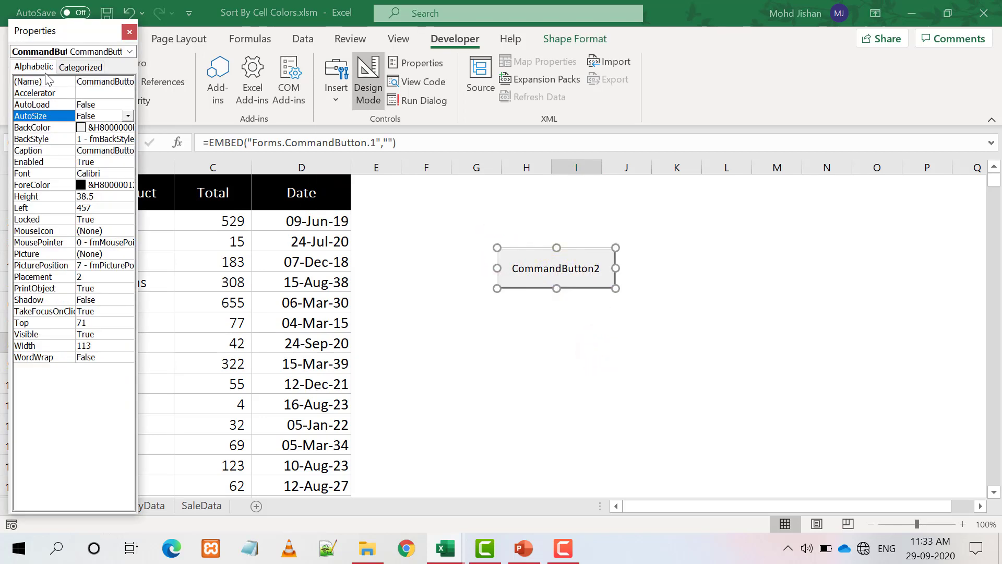
pyautogui.click(36, 151)
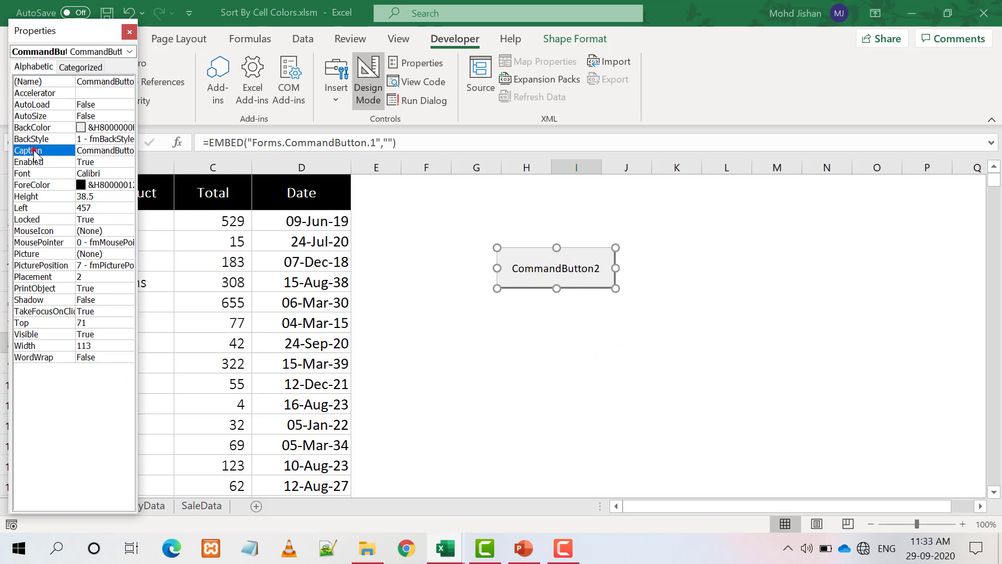
pyautogui.doubleClick(93, 151)
pyautogui.write('Sort')
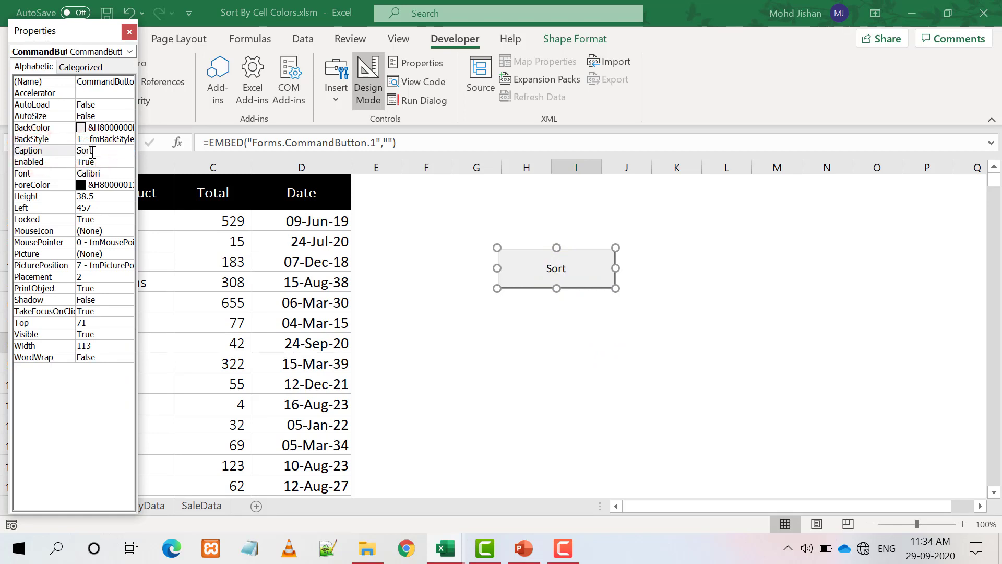
pyautogui.write(' By Cell')
pyautogui.write(' Color')
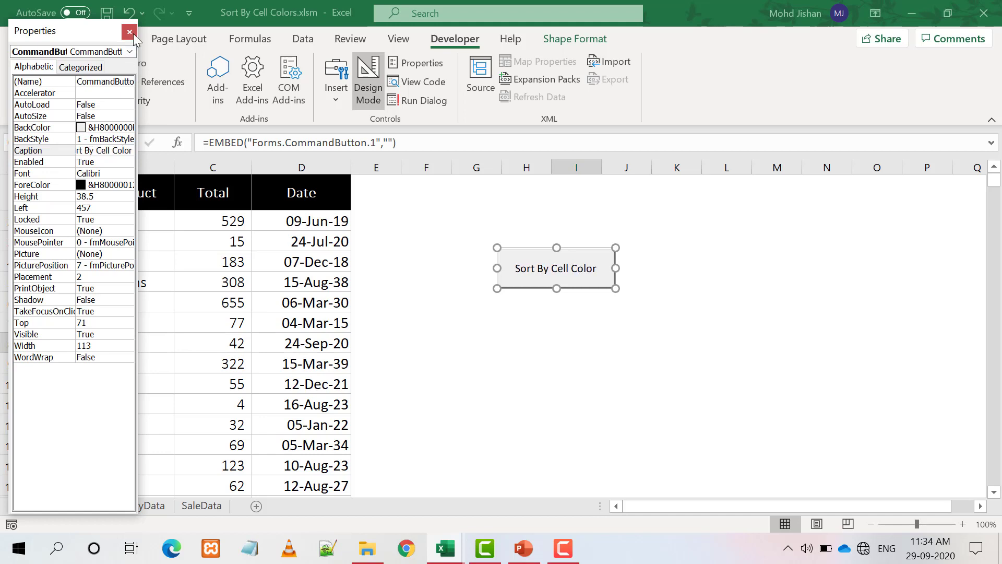
pyautogui.click(129, 31)
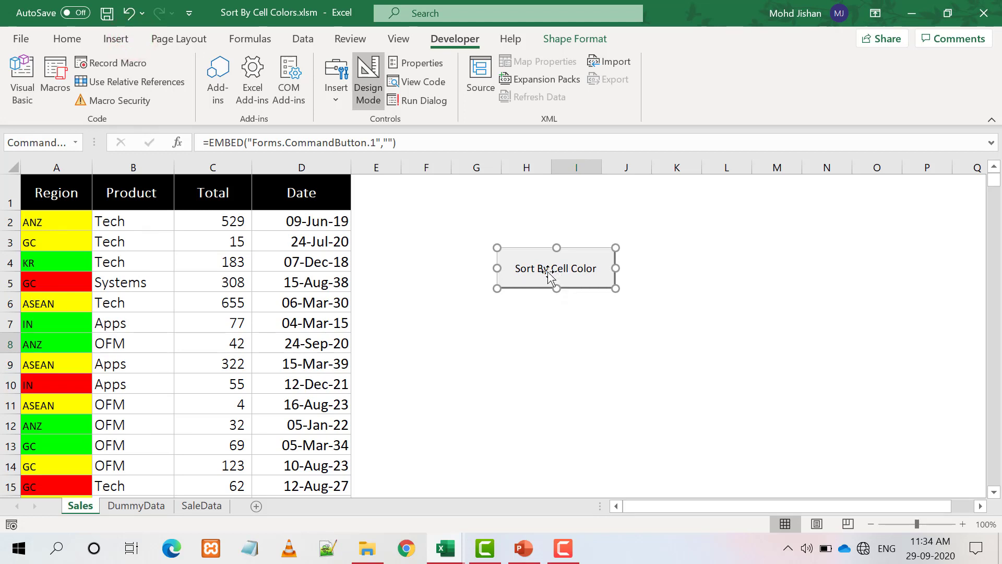
# In the button's click procedure, add a With Sheet2.Sort ... End With block.
pyautogui.doubleClick(549, 272)
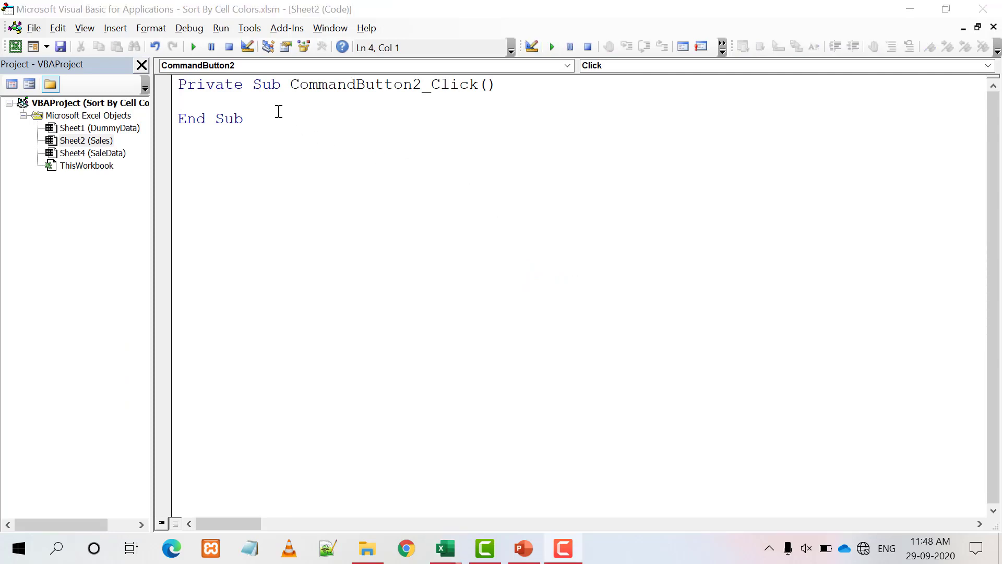
pyautogui.click(277, 112)
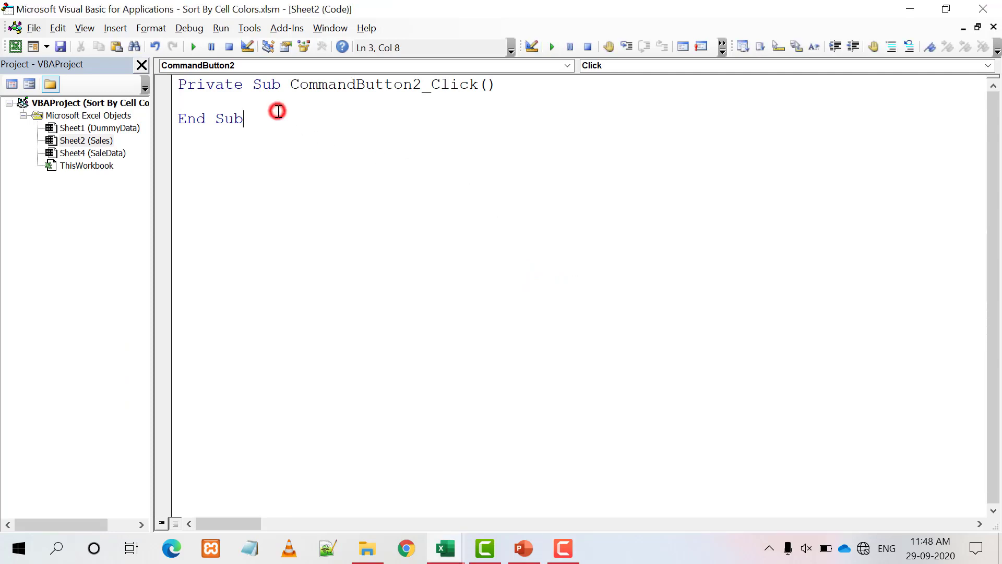
pyautogui.press('Up')
pyautogui.write('with ')
pyautogui.write('Sheet2')
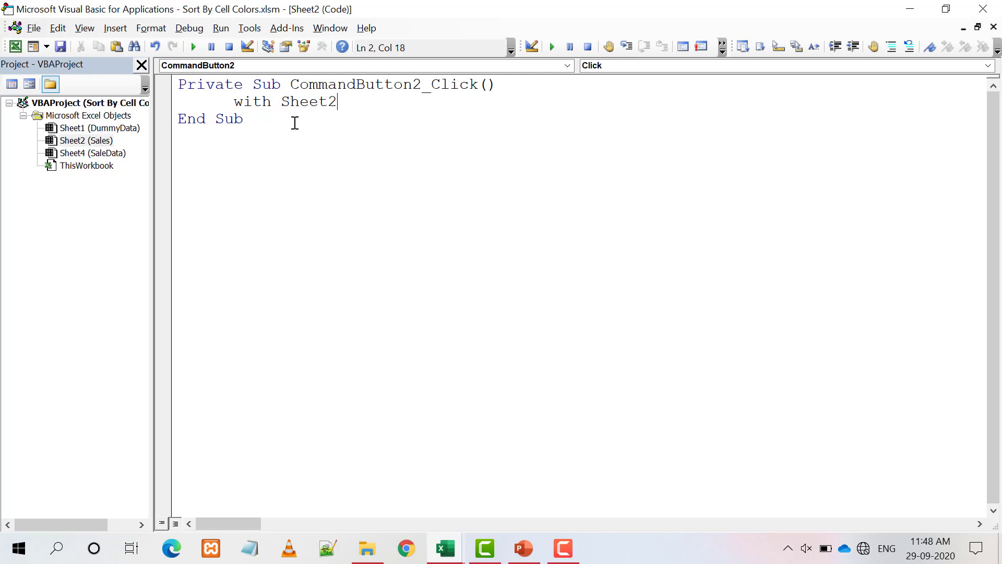
pyautogui.write('.sor')
pyautogui.press('Tab')
pyautogui.press('Return')
pyautogui.press('Return')
pyautogui.press('Return')
pyautogui.write('End ')
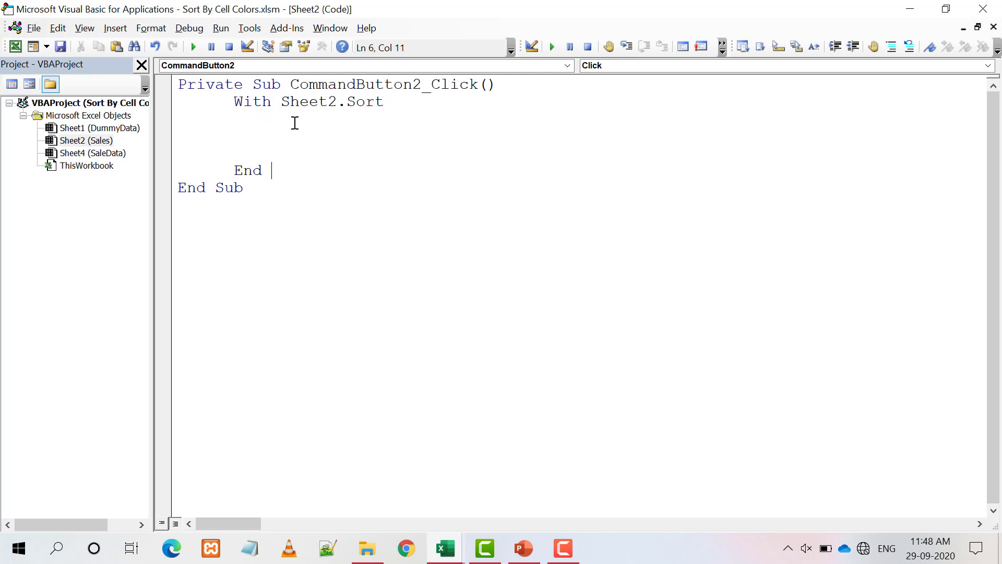
pyautogui.write('With')
# Add the statement .SortFields.Clear inside the With block.
pyautogui.press('Up')
pyautogui.press('Up')
pyautogui.press('Up')
pyautogui.press('Tab')
pyautogui.press('Tab')
pyautogui.press('Tab')
pyautogui.press('Tab')
pyautogui.press('BackSpace')
pyautogui.write('.sor')
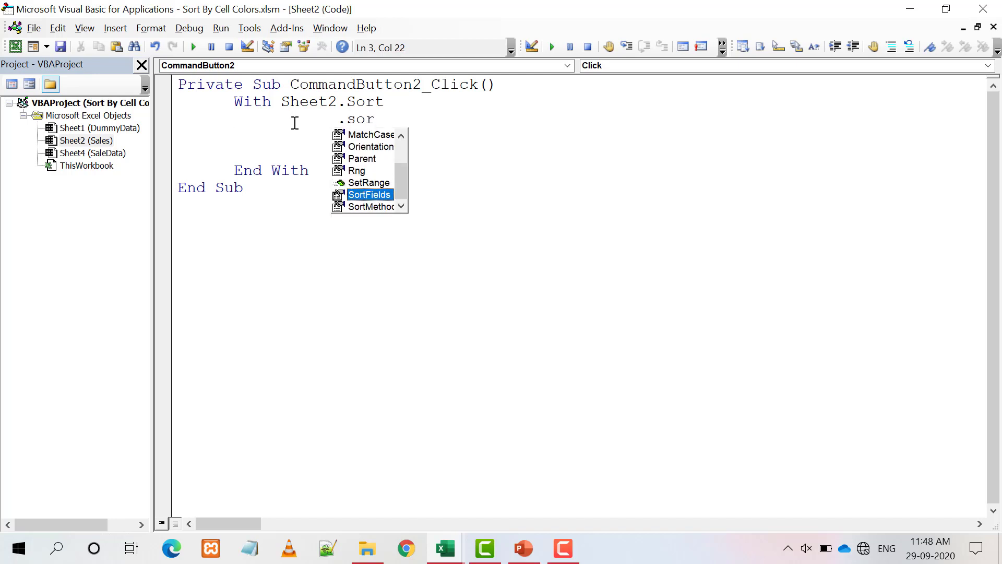
pyautogui.press('Tab')
pyautogui.write('.cle')
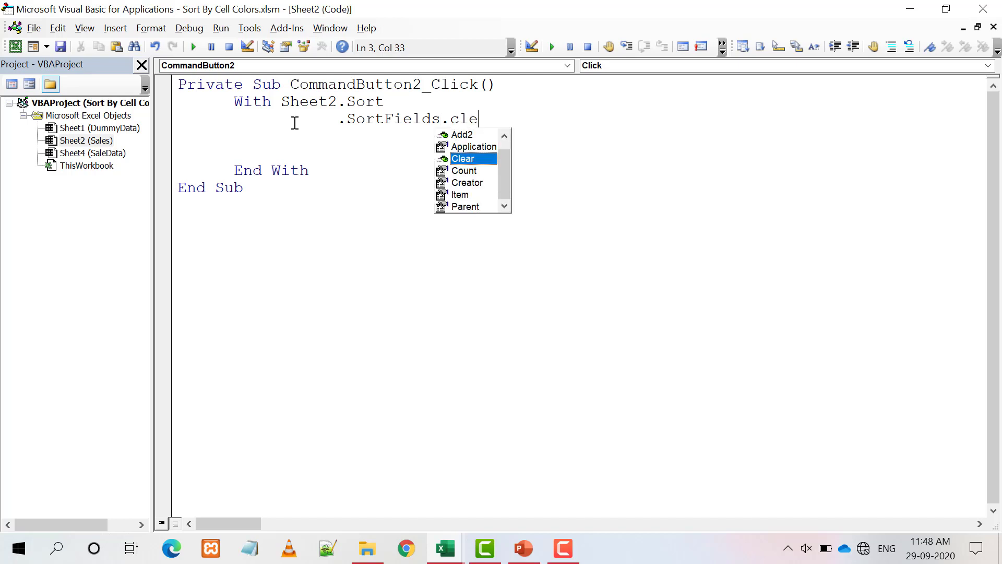
pyautogui.press('Tab')
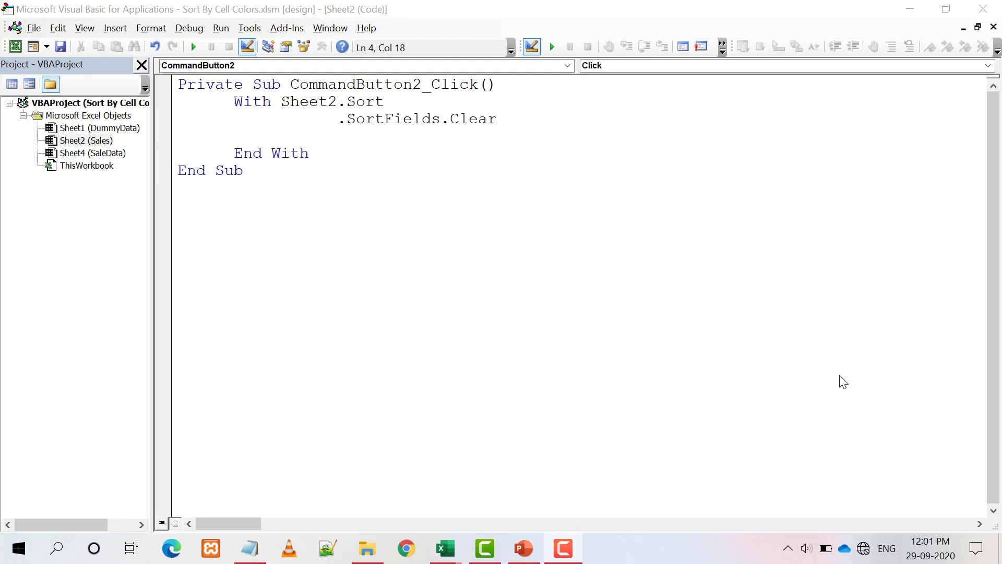
# Start a .SortFields.Add statement with Key:=Range("A1"), after confirming A1 is the Region header.
pyautogui.click(349, 138)
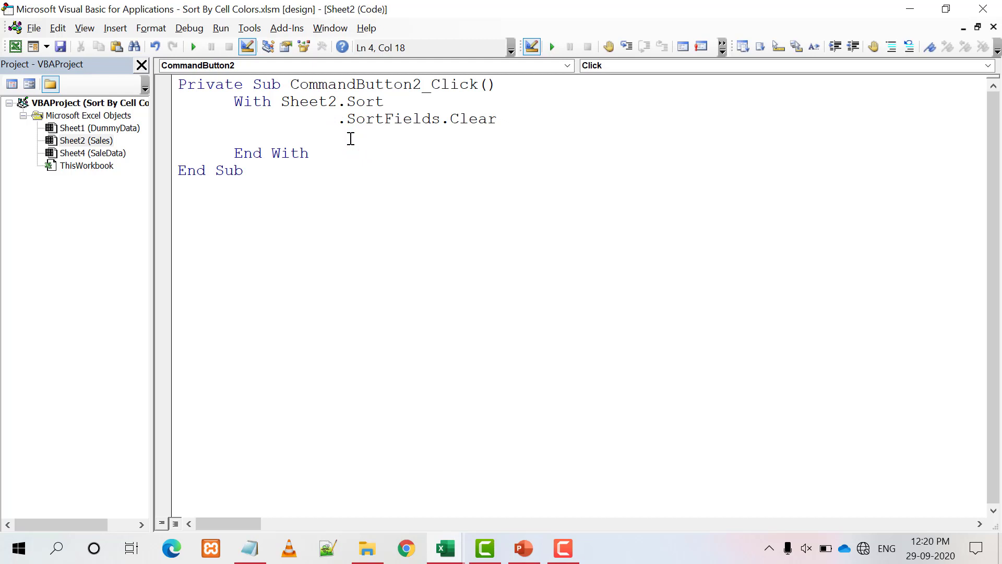
pyautogui.write('.So')
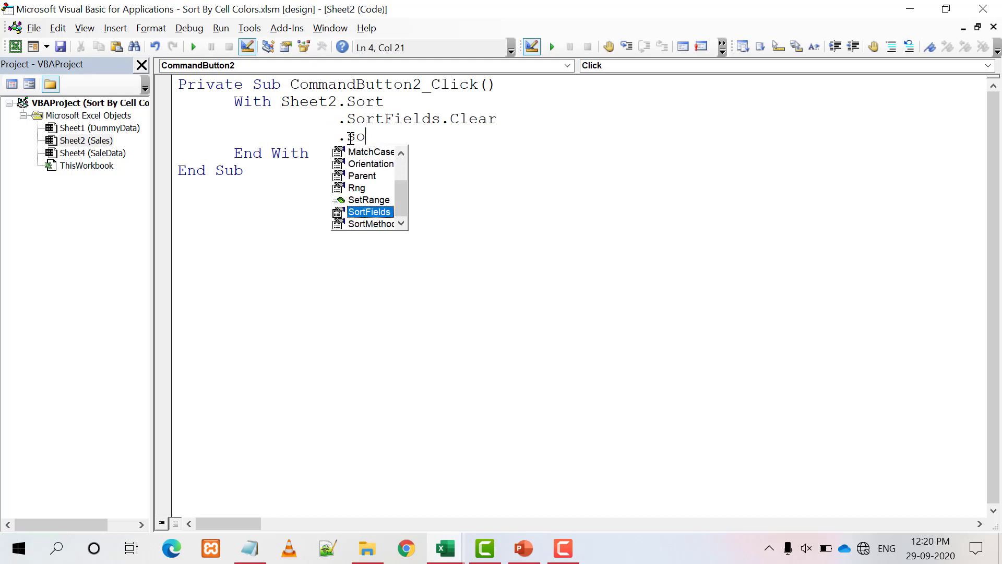
pyautogui.write('rtFields.a')
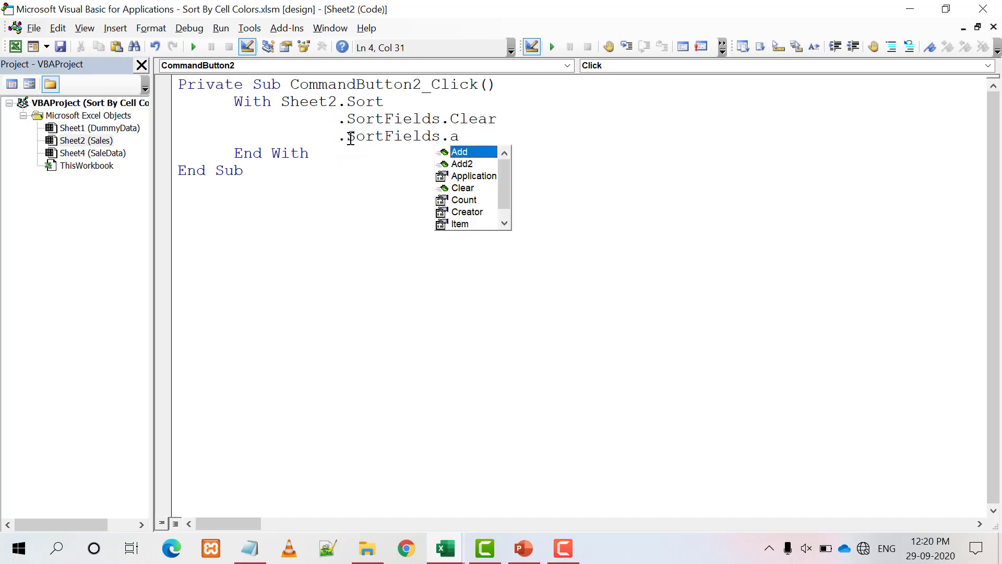
pyautogui.press('Tab')
pyautogui.write('(K')
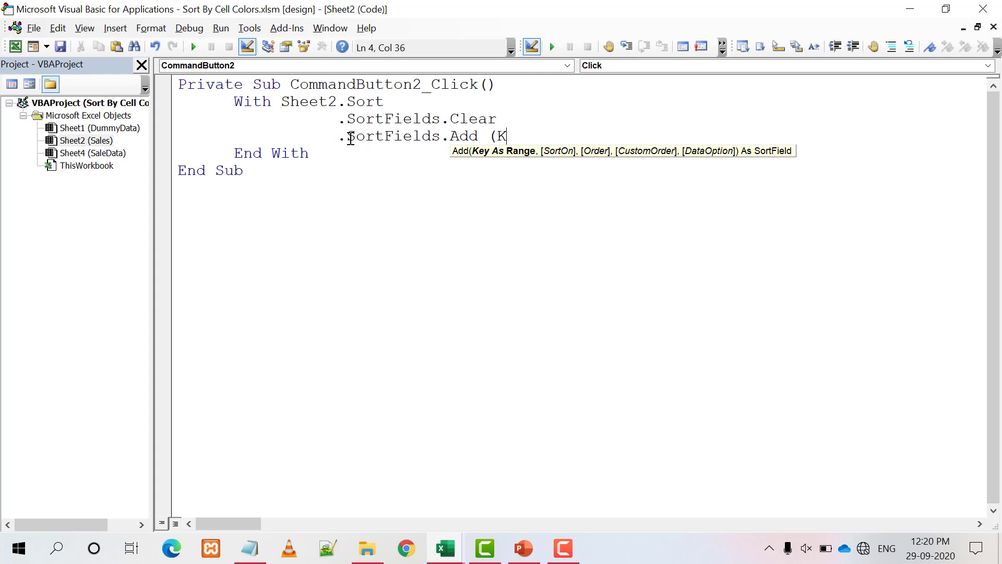
pyautogui.write('ey:=')
pyautogui.click(16, 46)
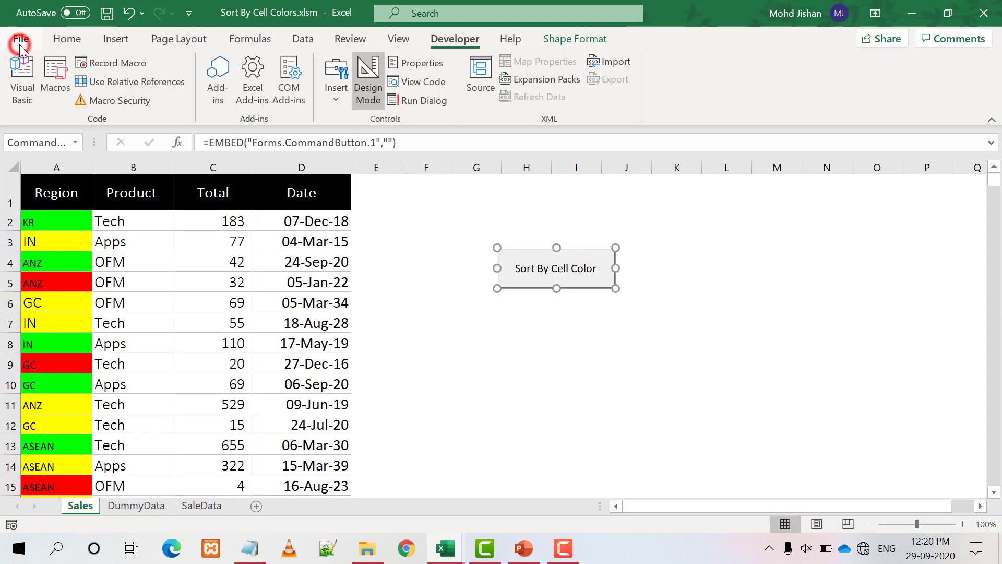
pyautogui.click(72, 196)
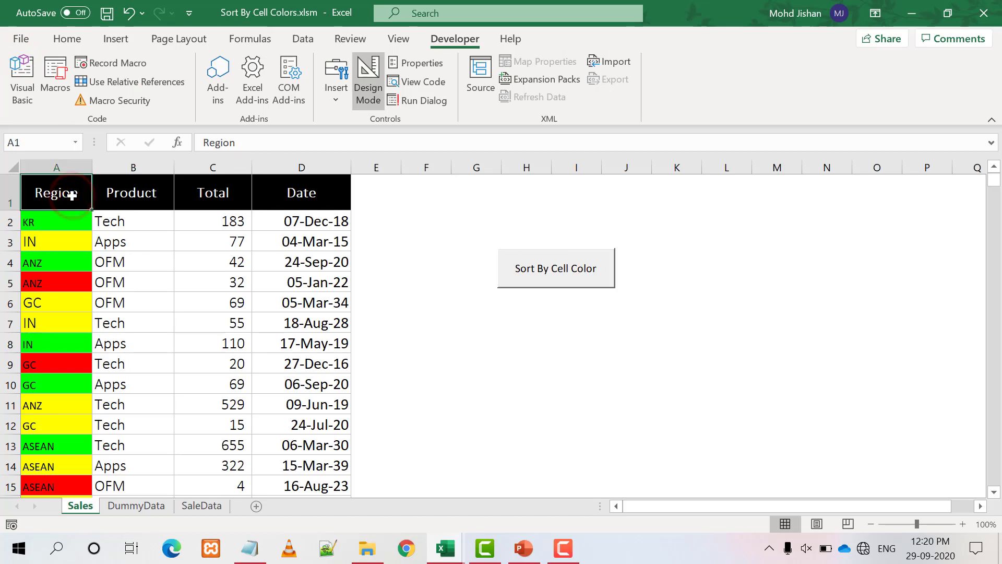
pyautogui.hotkey('alt', 'Tab')
pyautogui.write('R')
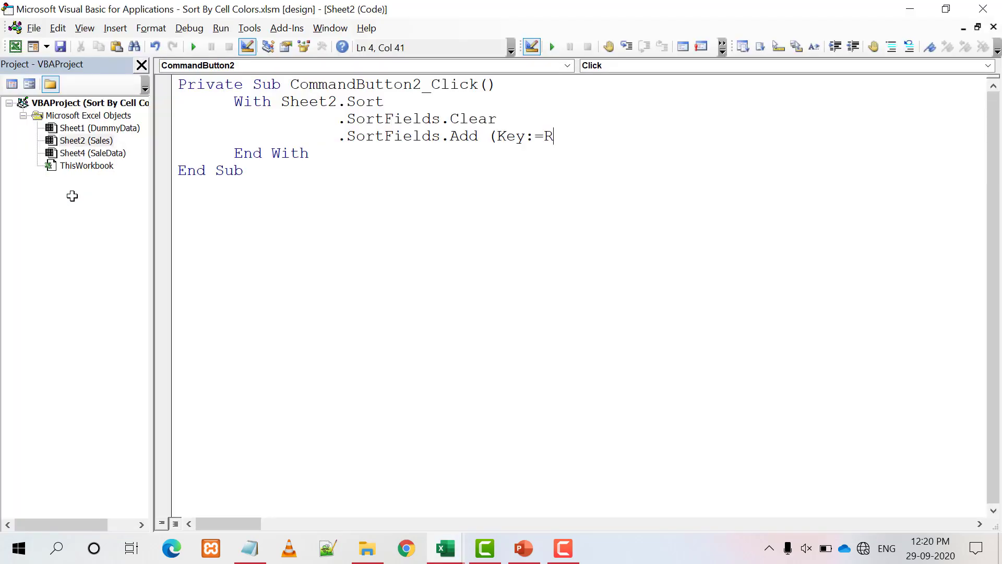
pyautogui.write('ange("A')
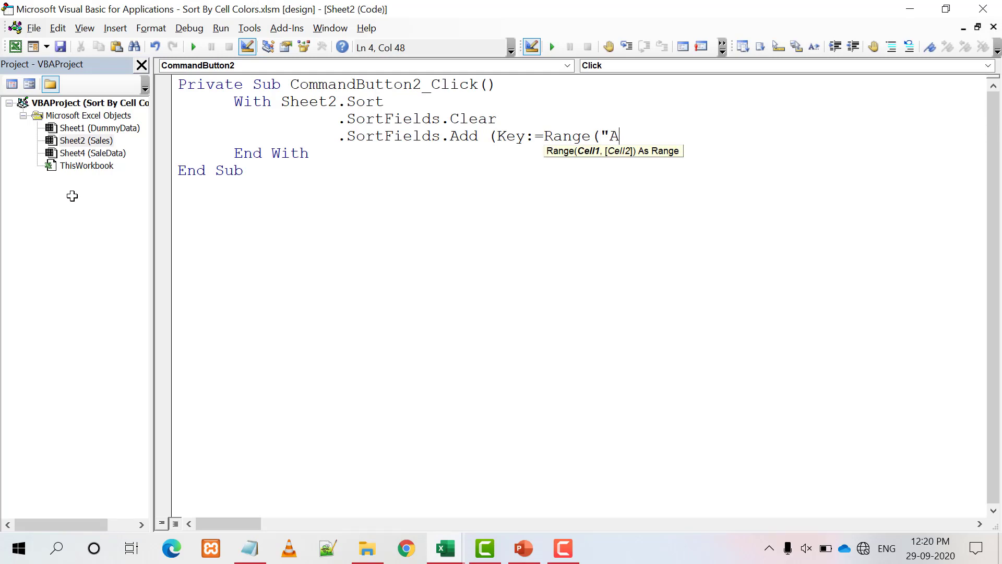
pyautogui.write('1"), _')
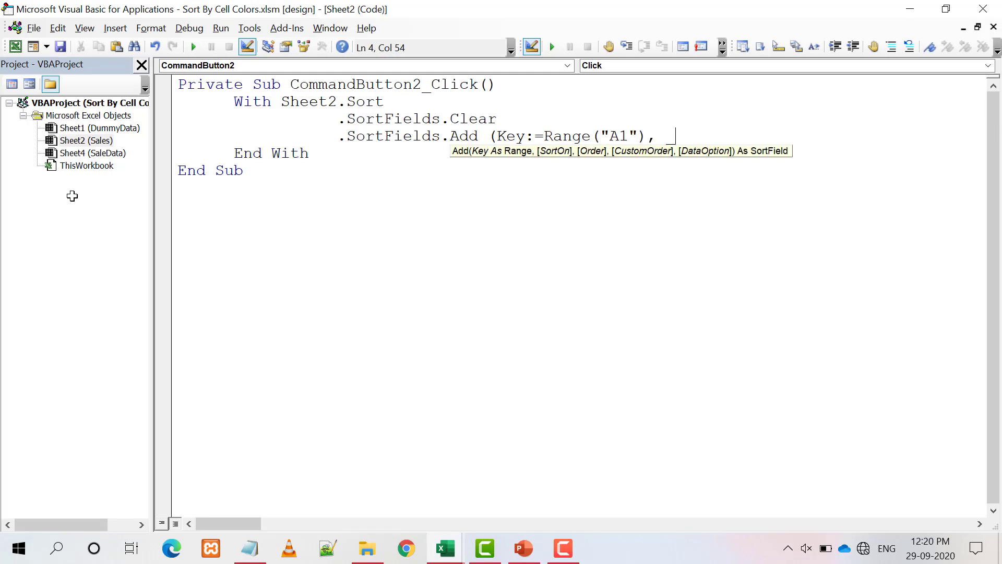
pyautogui.press('Return')
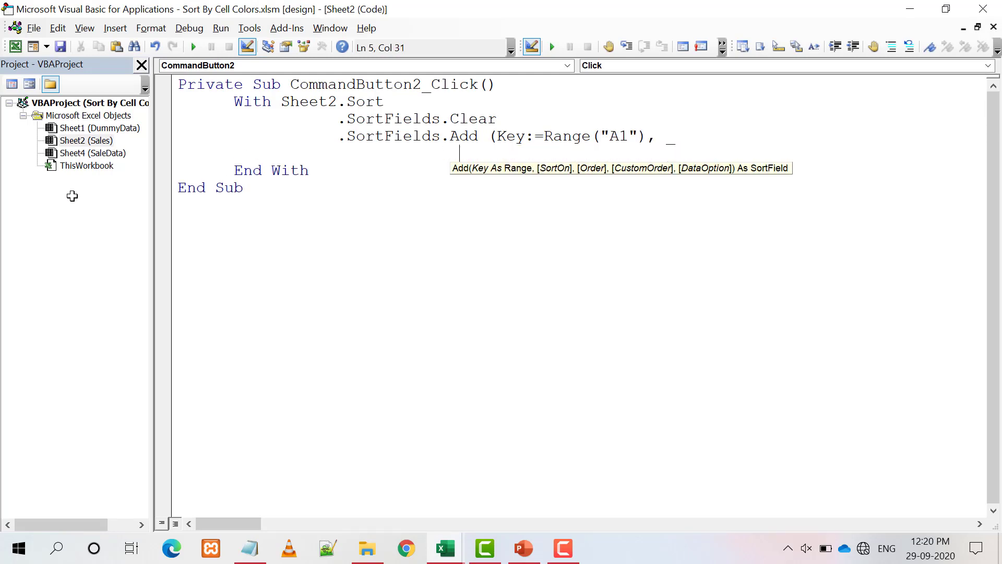
# Finish it with SortOn:=xlSortOnCellColor and .SortOnValue.Color = vbGreen.
pyautogui.write('Sort')
pyautogui.write('On:=')
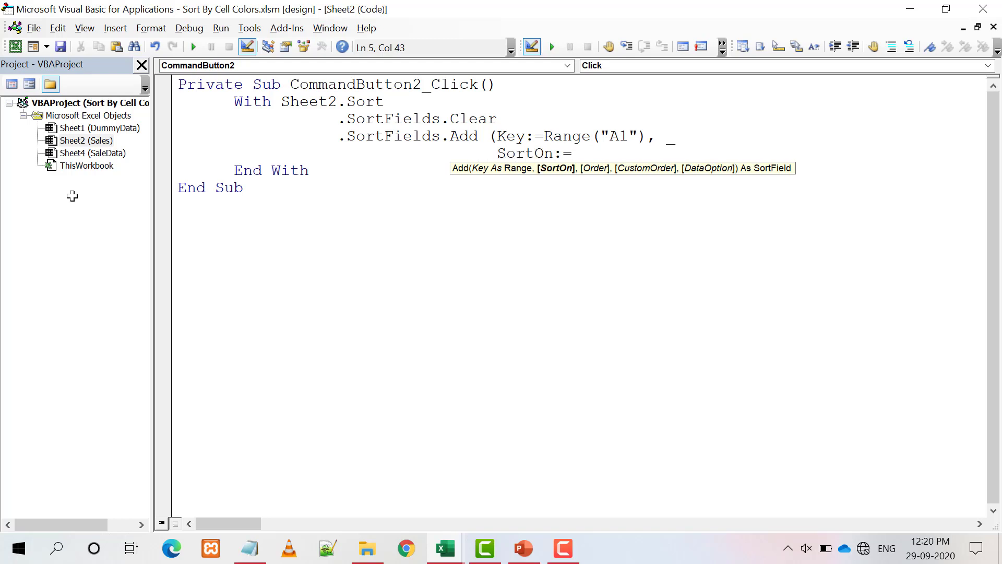
pyautogui.write('xl')
pyautogui.write('SortOn')
pyautogui.hotkey('ctrl', 'space')
pyautogui.press('Down')
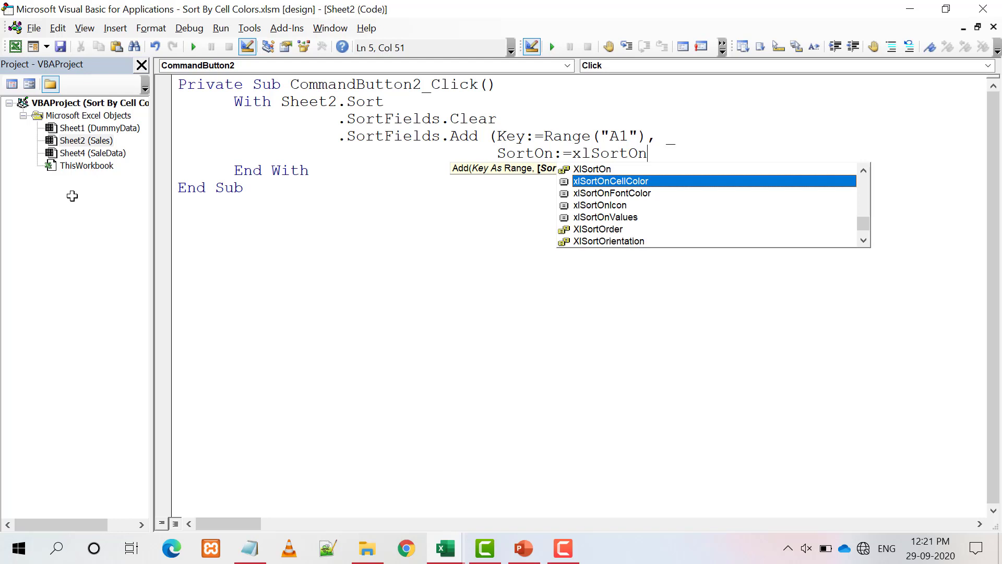
pyautogui.press('Tab')
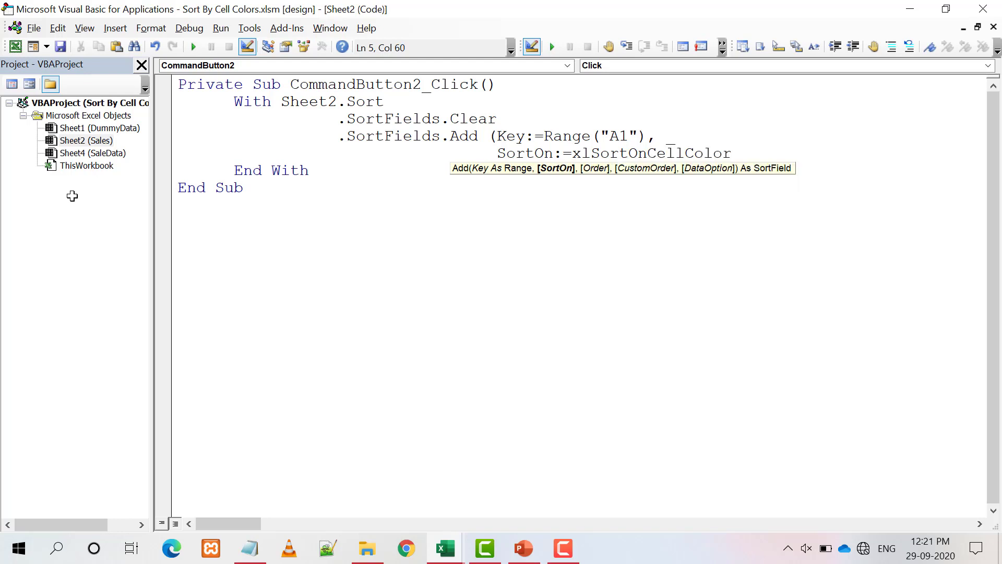
pyautogui.write(')')
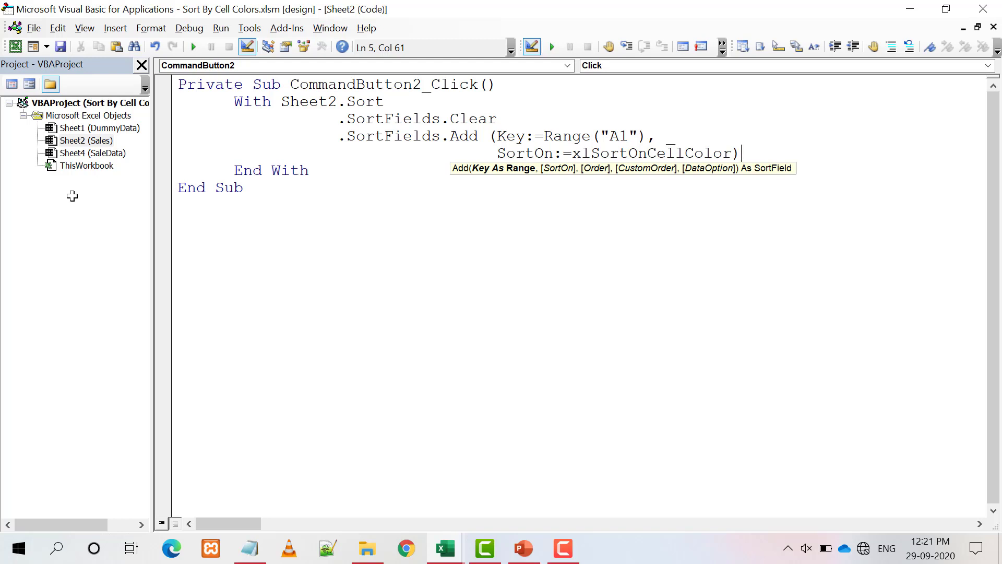
pyautogui.write('.SortO')
pyautogui.write('nVal')
pyautogui.write('ue.C')
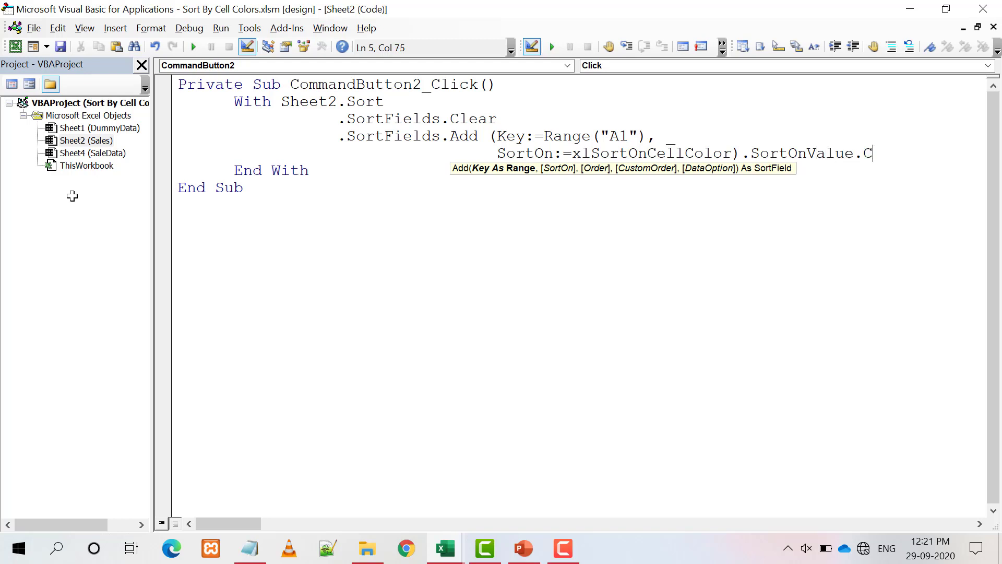
pyautogui.write('olor=')
pyautogui.write('vb')
pyautogui.write('gre')
pyautogui.write('en')
pyautogui.press('Down')
pyautogui.press('Up')
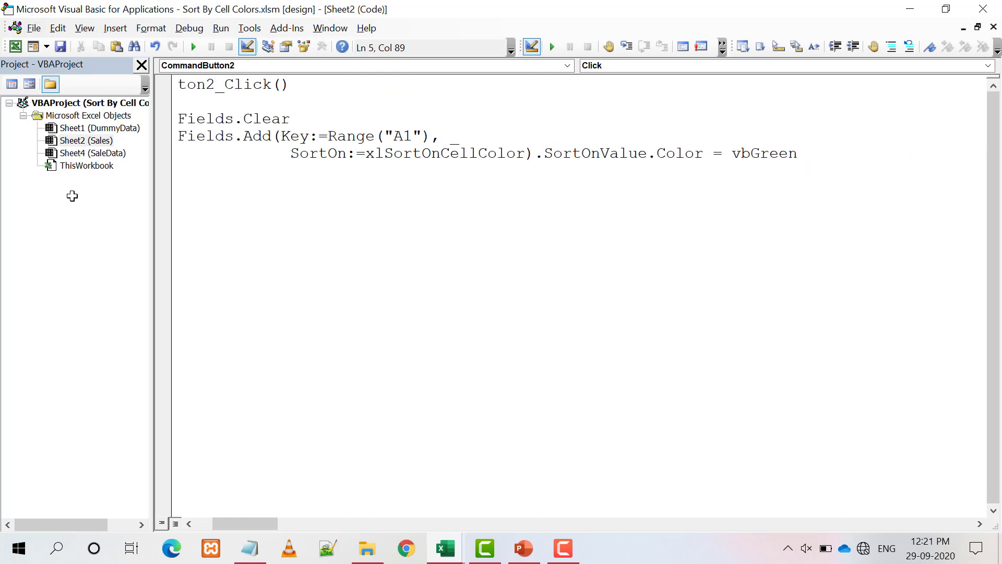
pyautogui.write('\\')
pyautogui.press('BackSpace')
pyautogui.press('Return')
pyautogui.press('BackSpace')
pyautogui.press('BackSpace')
pyautogui.press('BackSpace')
pyautogui.press('BackSpace')
pyautogui.press('BackSpace')
pyautogui.press('BackSpace')
pyautogui.press('BackSpace')
# Duplicate the green sort-field block twice below the original.
pyautogui.hotkey('shift', 'Up')
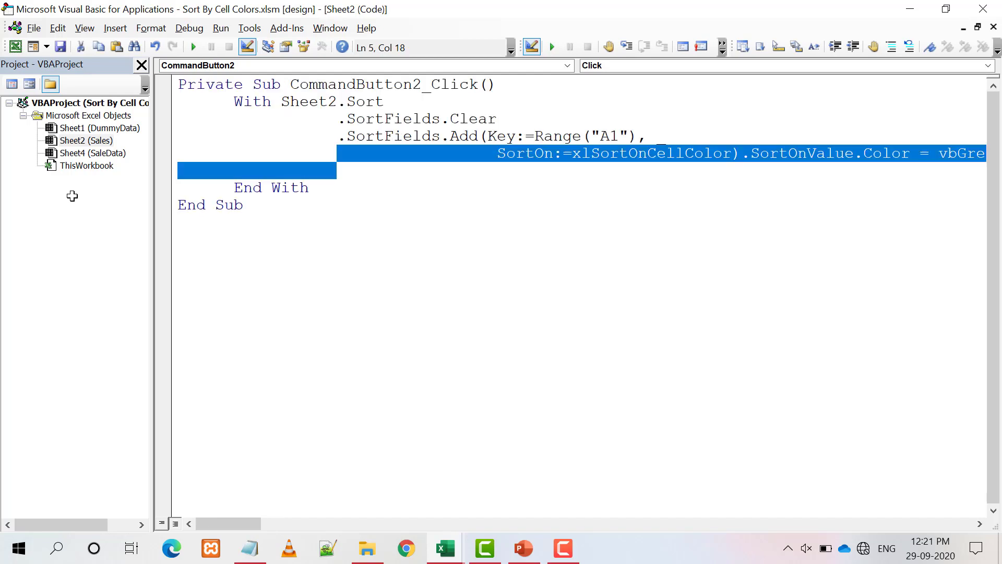
pyautogui.hotkey('shift', 'Up')
pyautogui.hotkey('ctrl', 'c')
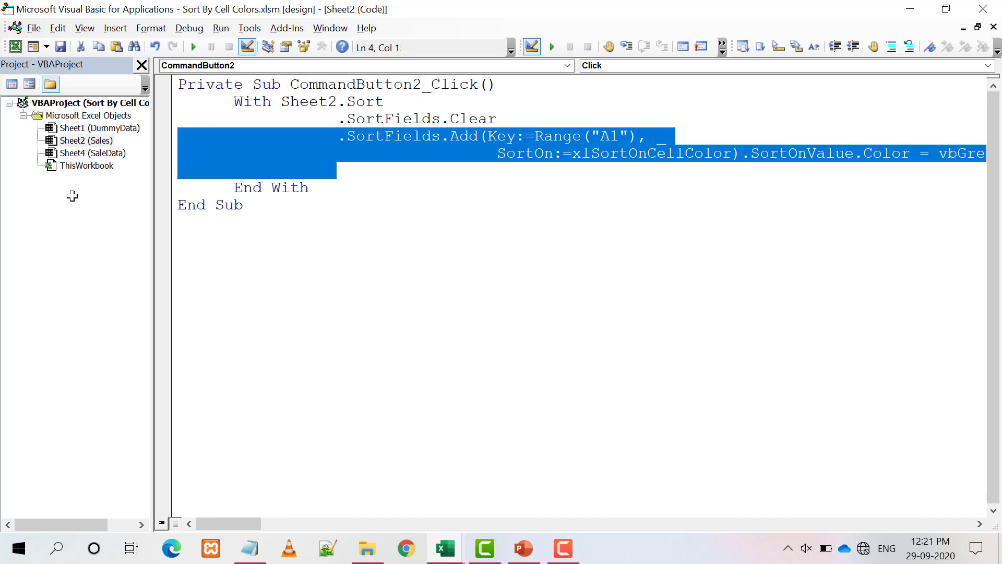
pyautogui.press('Right')
pyautogui.press('Return')
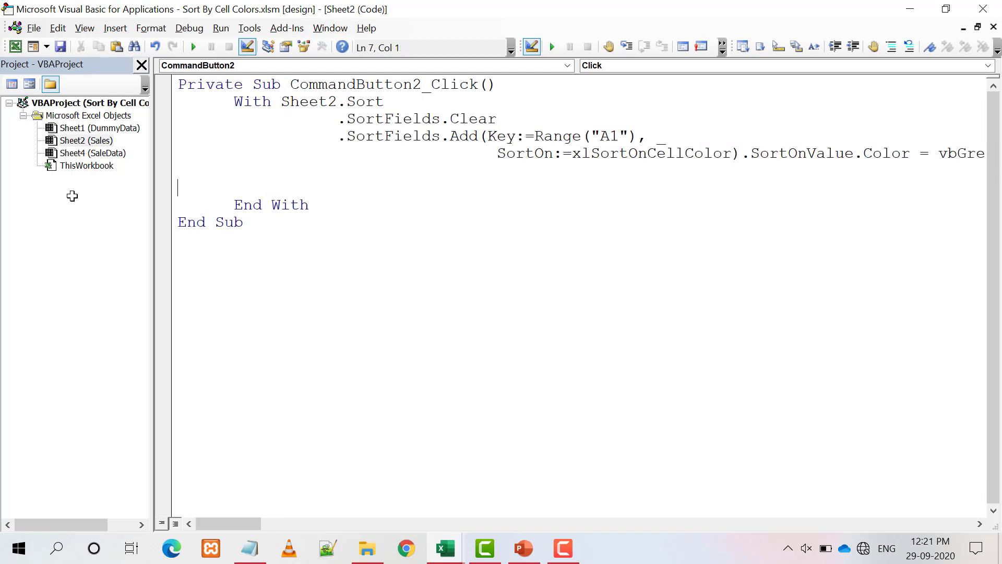
pyautogui.hotkey('ctrl', 'v')
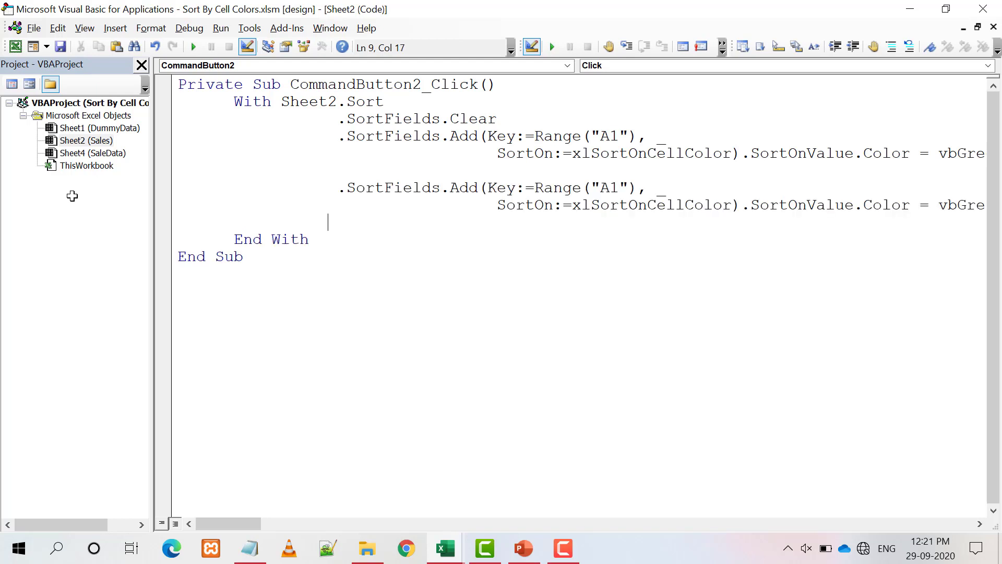
pyautogui.hotkey('ctrl', 'v')
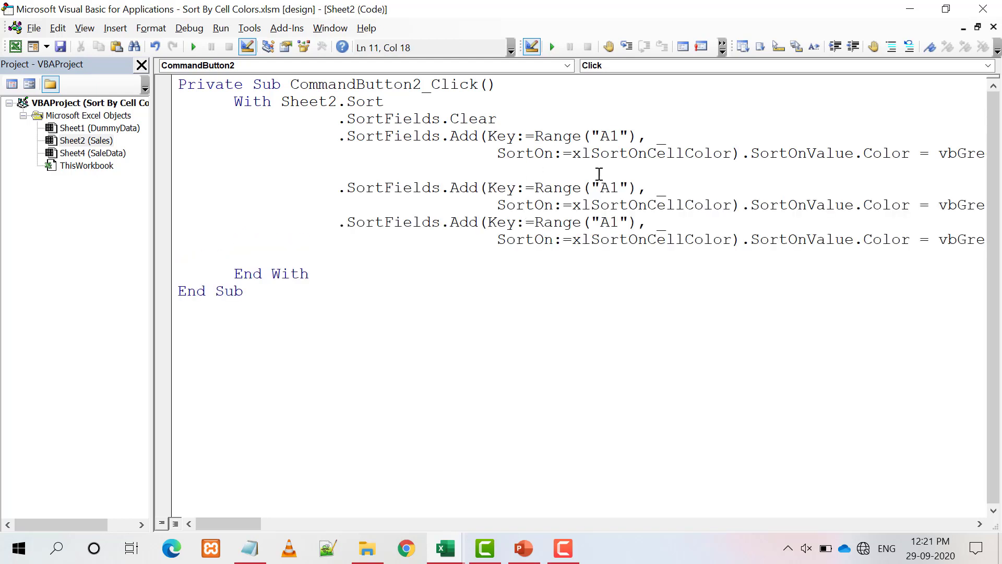
pyautogui.click(620, 188)
pyautogui.click(688, 202)
pyautogui.rightClick(256, 524)
pyautogui.click(255, 524)
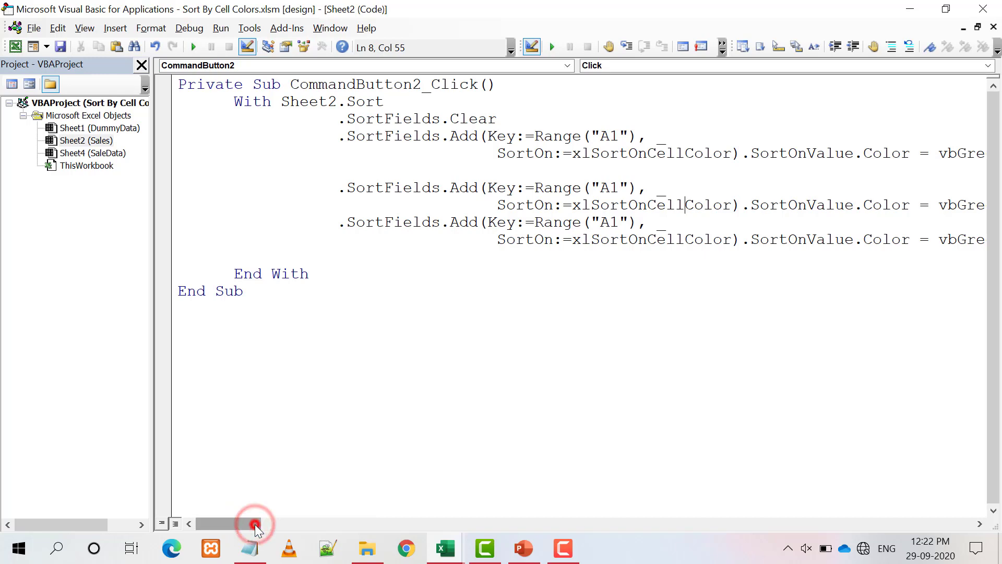
pyautogui.moveTo(255, 524); pyautogui.dragTo(280, 525)
# Change the copied sort fields' colours to vbYellow and vbRed.
pyautogui.doubleClick(641, 204)
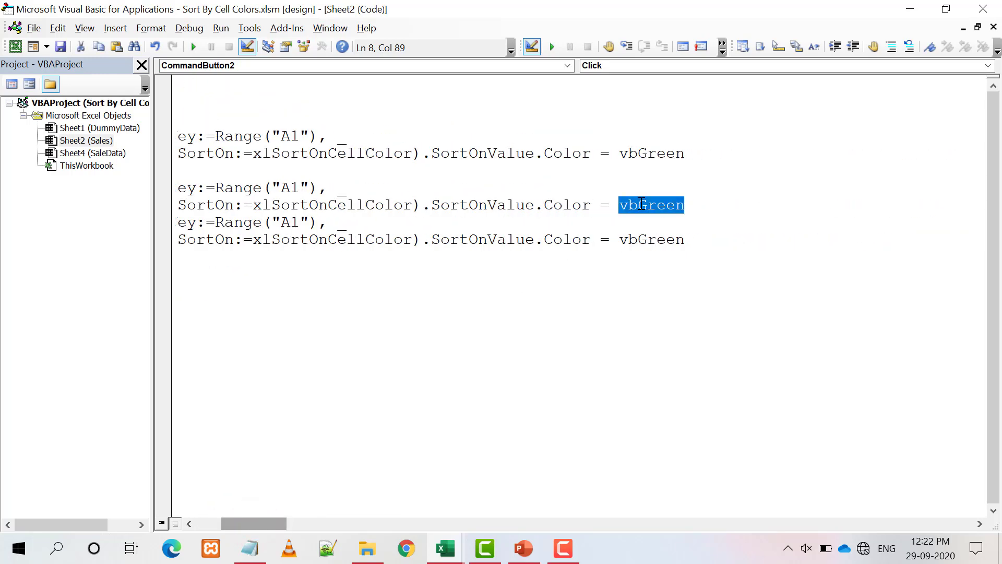
pyautogui.write('vbYe')
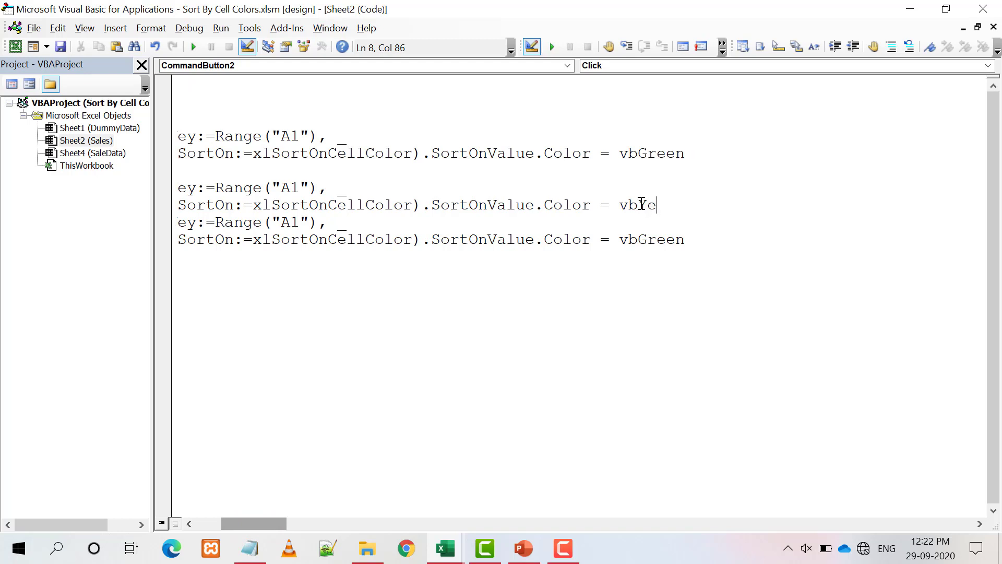
pyautogui.write('llow')
pyautogui.doubleClick(635, 238)
pyautogui.write('vb')
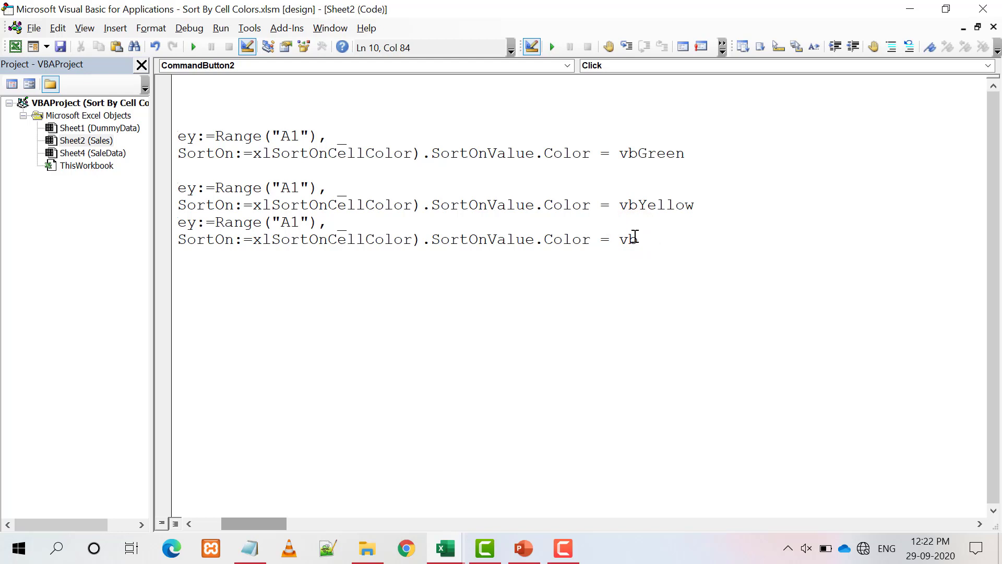
pyautogui.write('Red')
pyautogui.press('Up')
pyautogui.press('Up')
pyautogui.press('Up')
pyautogui.press('Up')
pyautogui.press('Up')
pyautogui.press('Down')
pyautogui.press('Down')
pyautogui.press('Down')
pyautogui.press('Down')
pyautogui.press('Down')
pyautogui.press('Down')
pyautogui.press('Down')
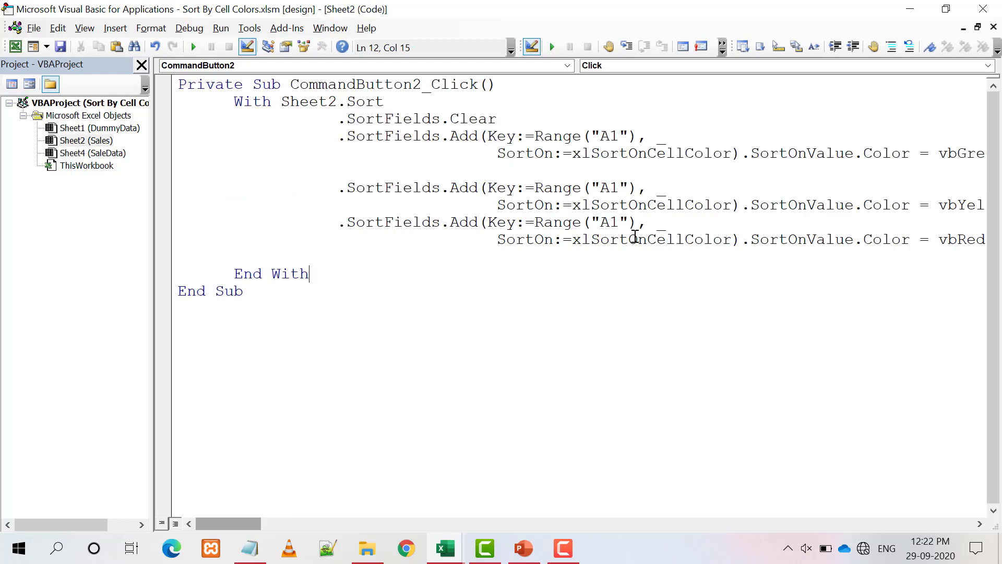
pyautogui.press('Up')
# Add .SetRange Range("A1:A33") after confirming the data ends at row 33.
pyautogui.press('Return')
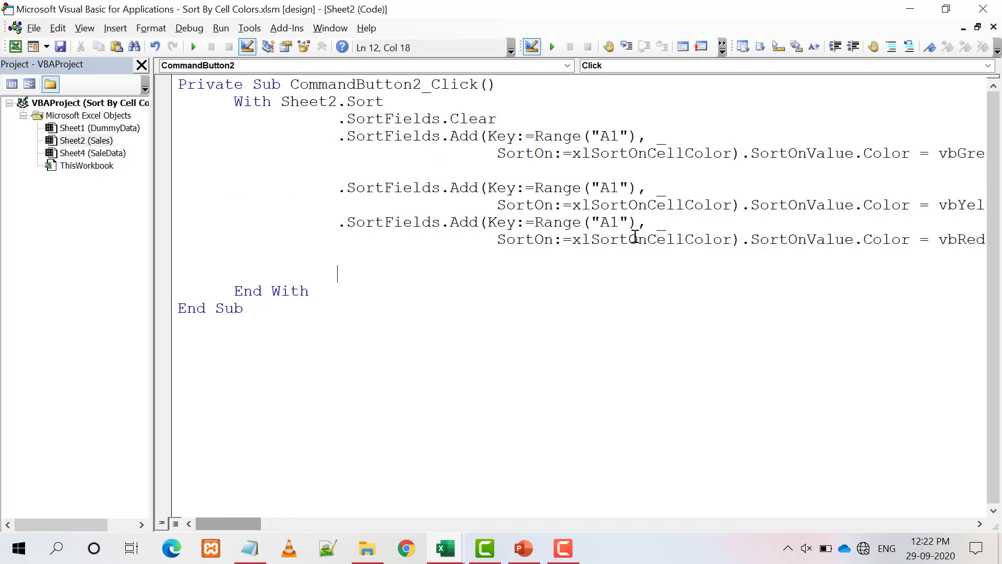
pyautogui.write('.set')
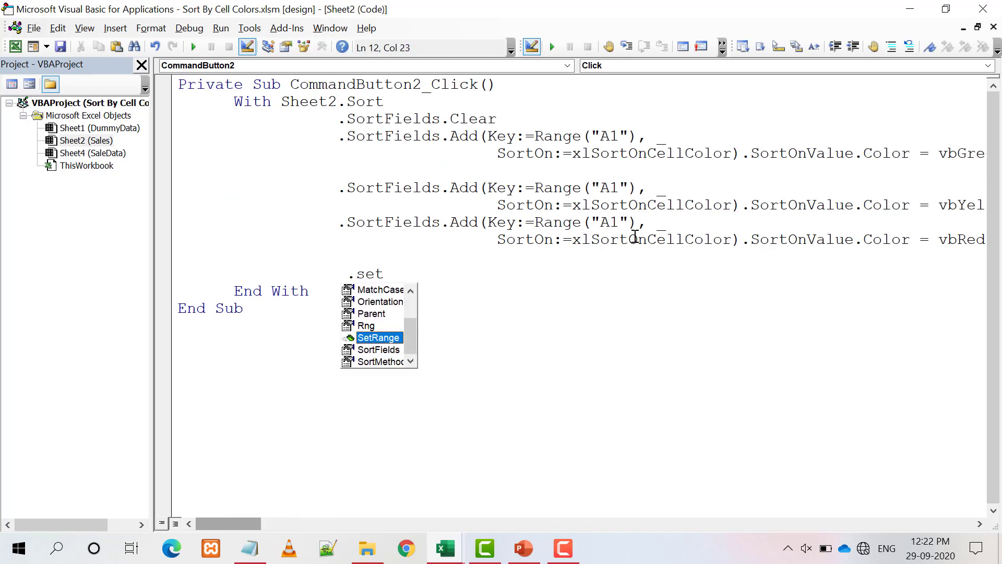
pyautogui.press('Tab')
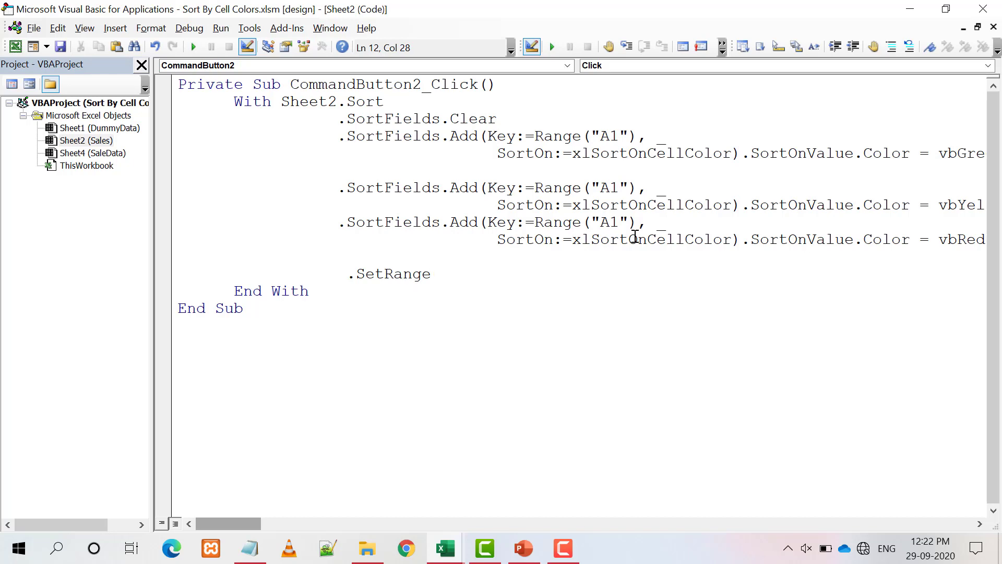
pyautogui.hotkey('alt', 'Tab')
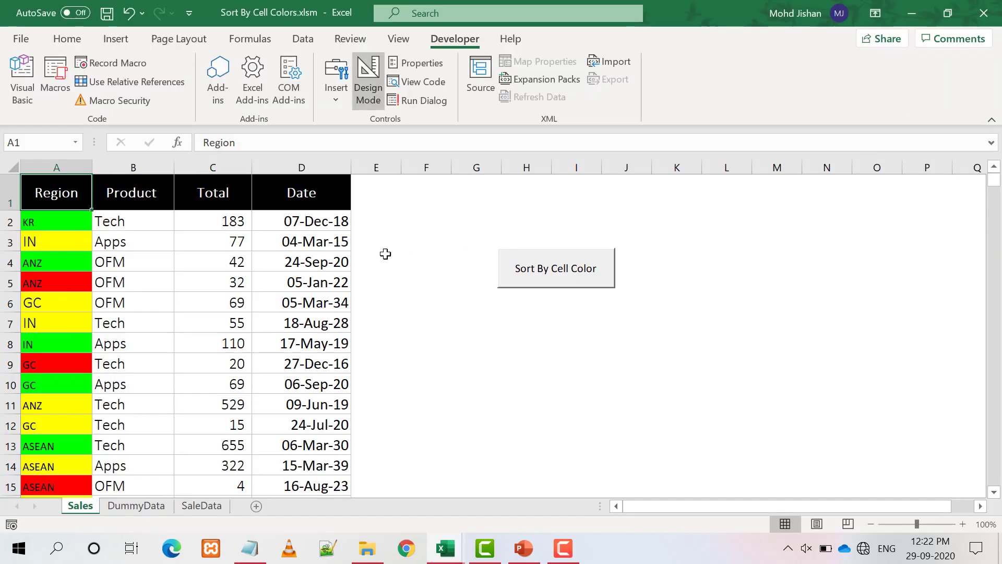
pyautogui.hotkey('ctrl', 'Down')
pyautogui.press('Right')
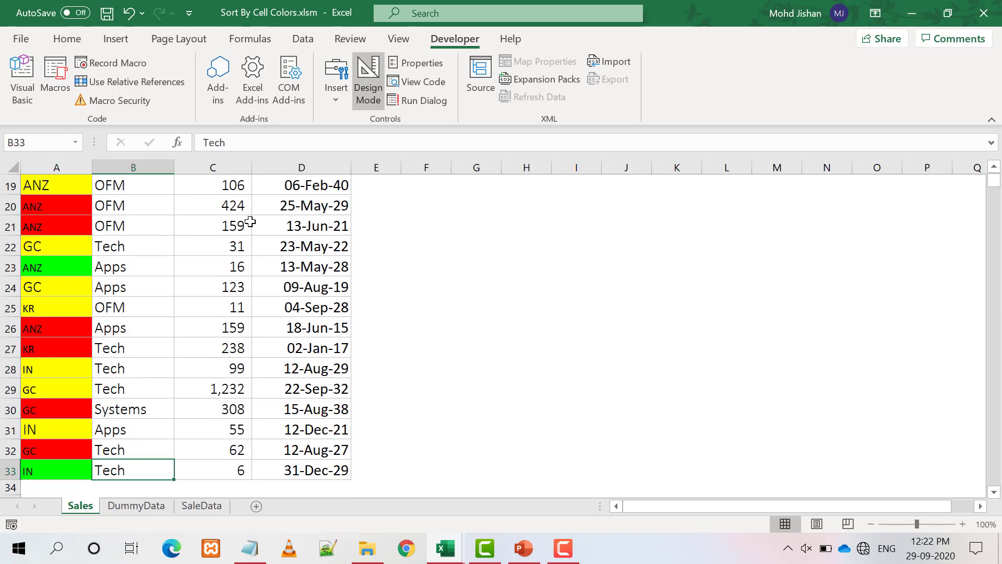
pyautogui.hotkey('ctrl', 'Right')
pyautogui.hotkey('ctrl', 'Left')
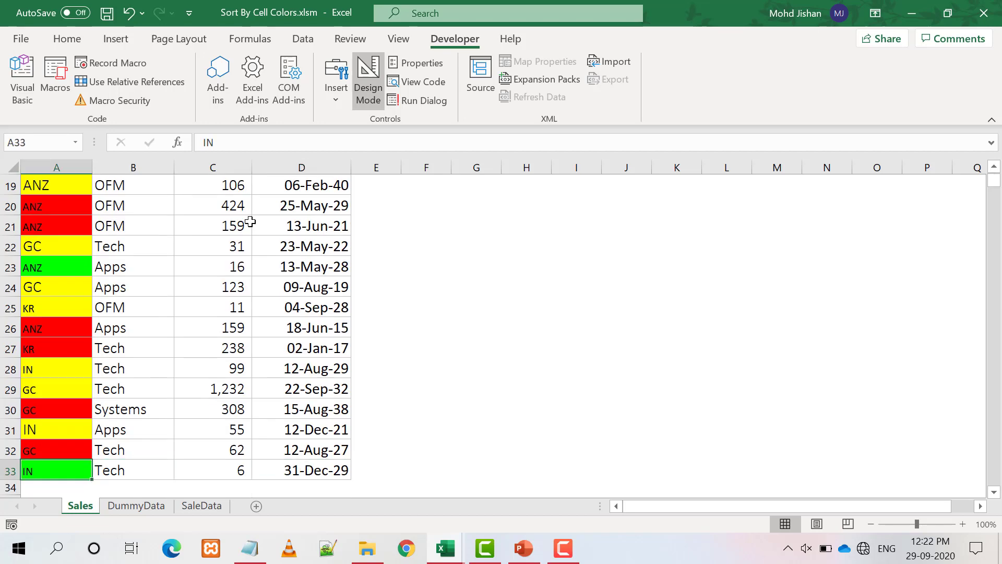
pyautogui.hotkey('alt', 'Tab')
pyautogui.write('Ran')
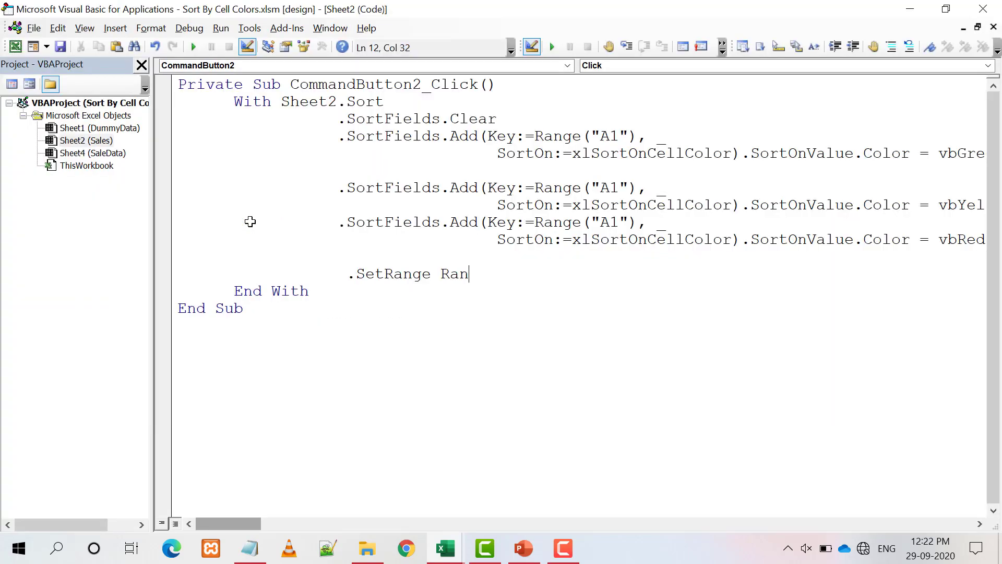
pyautogui.write('ge("A1:')
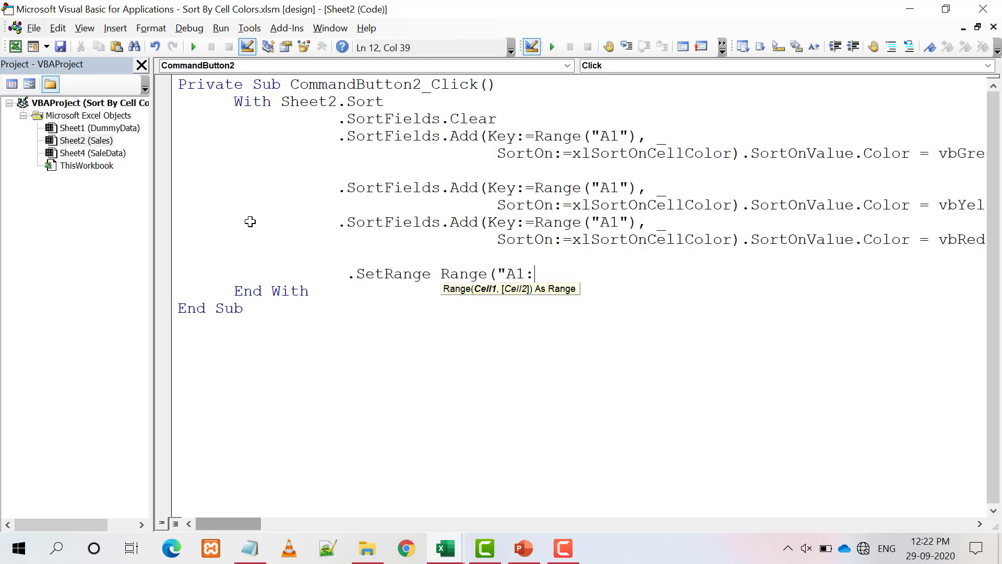
pyautogui.write('A33"')
pyautogui.write(')')
pyautogui.press('Return')
# Add .Header = xlYes and an .Apply call before End With.
pyautogui.write('.he')
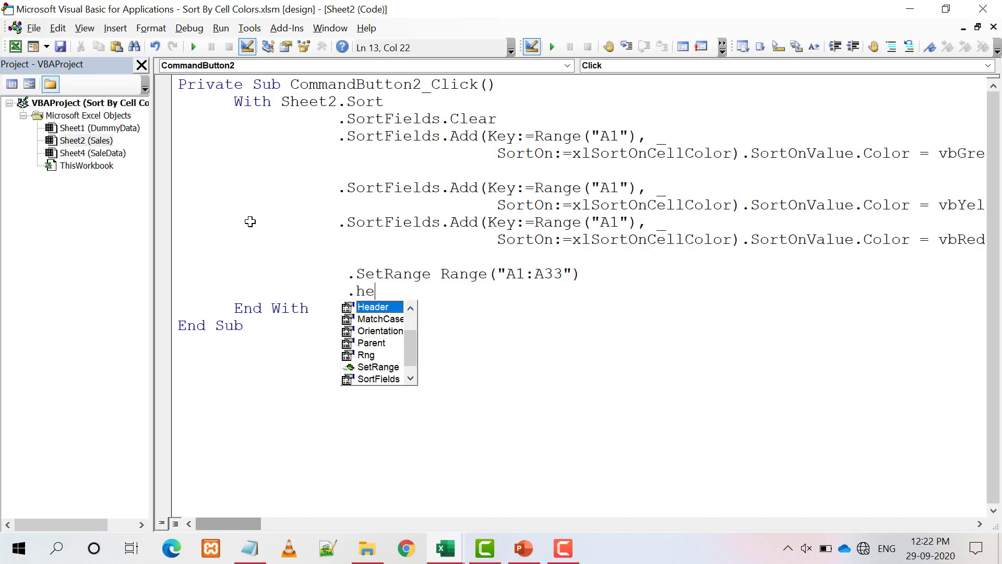
pyautogui.press('Tab')
pyautogui.write('=')
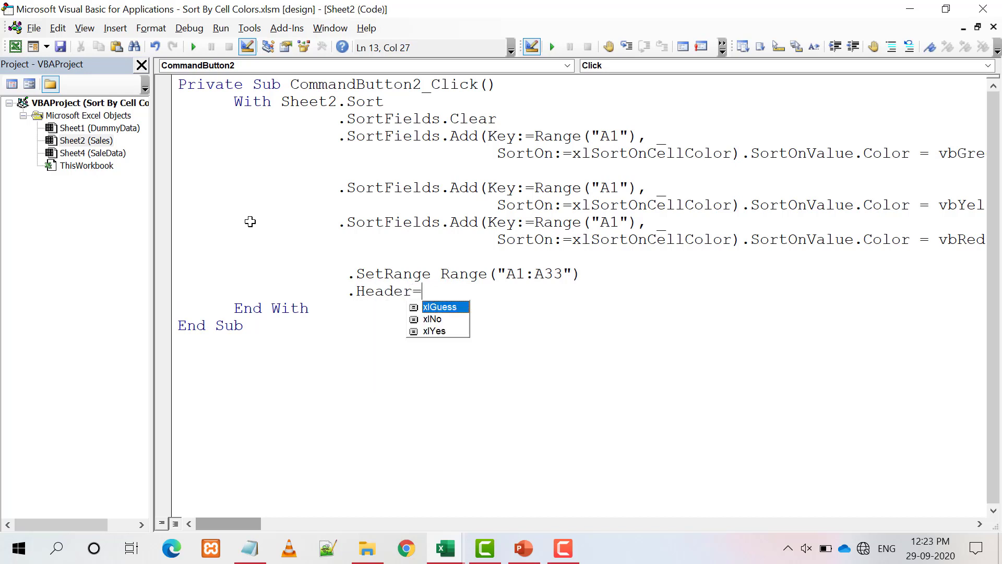
pyautogui.press('Down')
pyautogui.press('Down')
pyautogui.press('Tab')
pyautogui.press('Return')
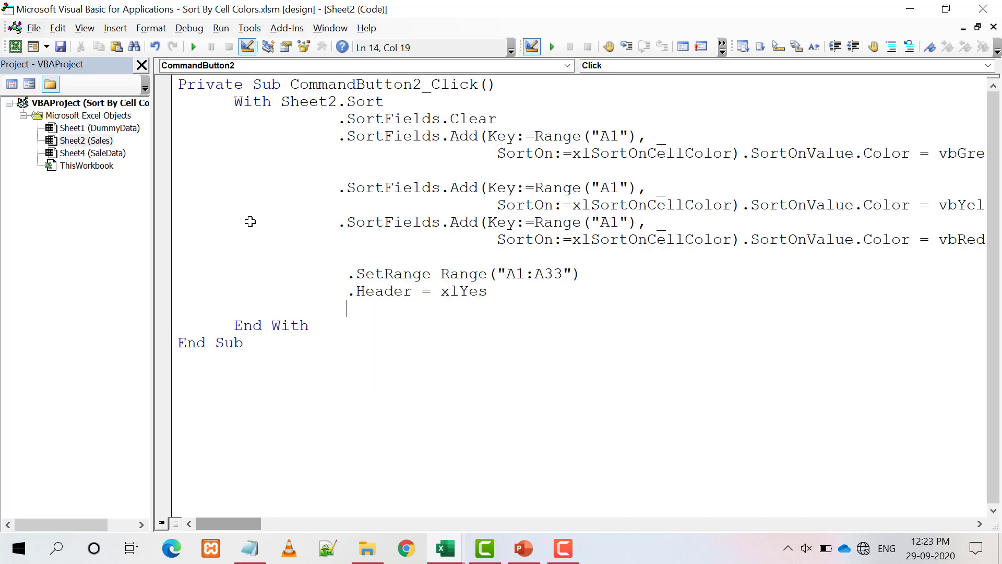
pyautogui.write('.')
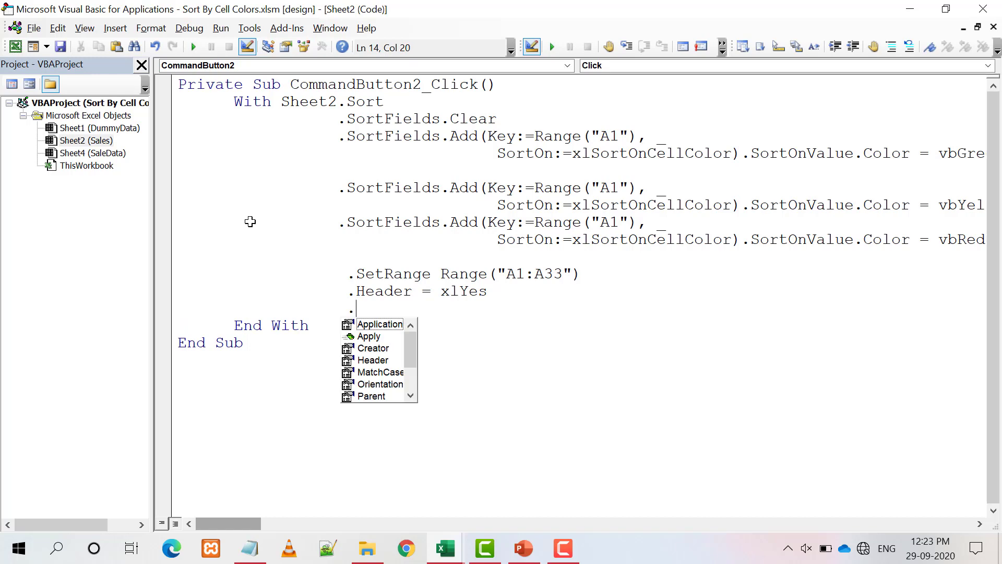
pyautogui.press('Down')
pyautogui.press('Tab')
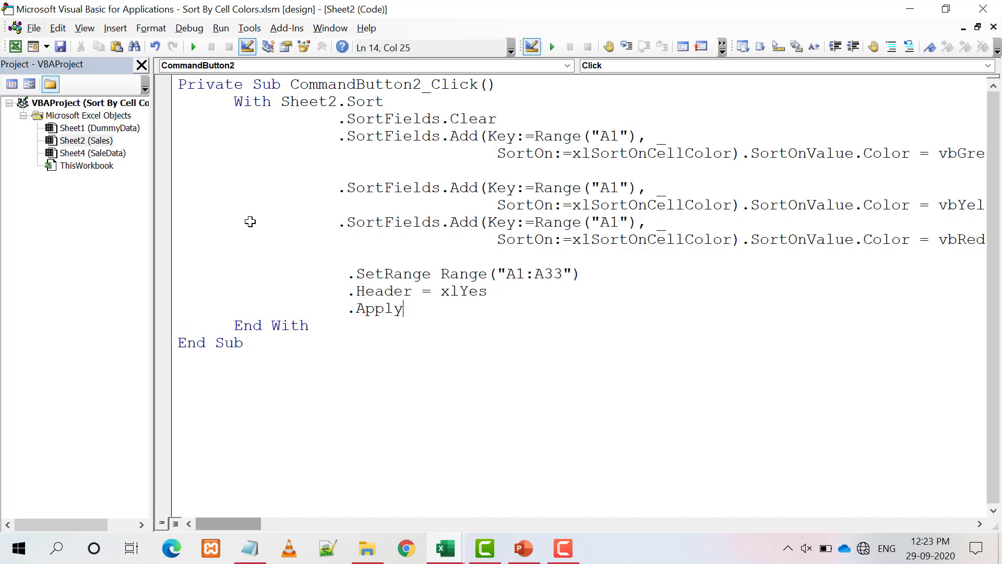
# Turn off Design Mode and run the Sort By Cell Color button on the Sales sheet.
pyautogui.click(15, 46)
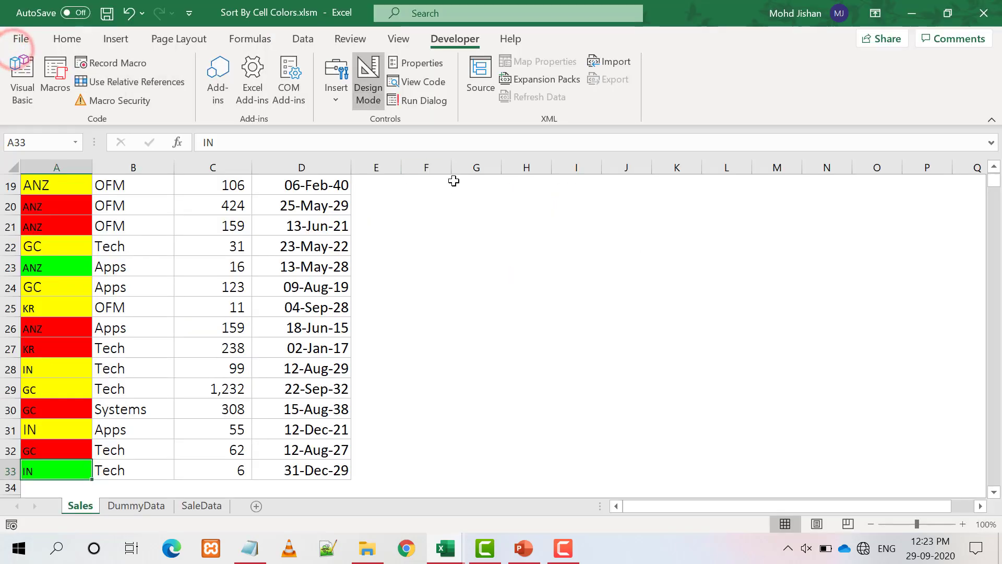
pyautogui.click(445, 261)
pyautogui.hotkey('ctrl', 'Home')
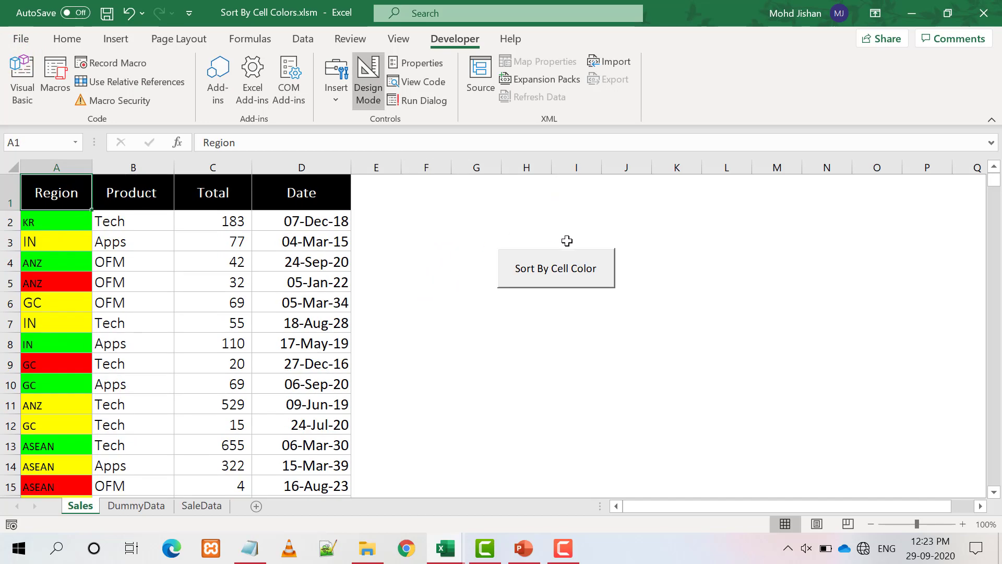
pyautogui.click(369, 92)
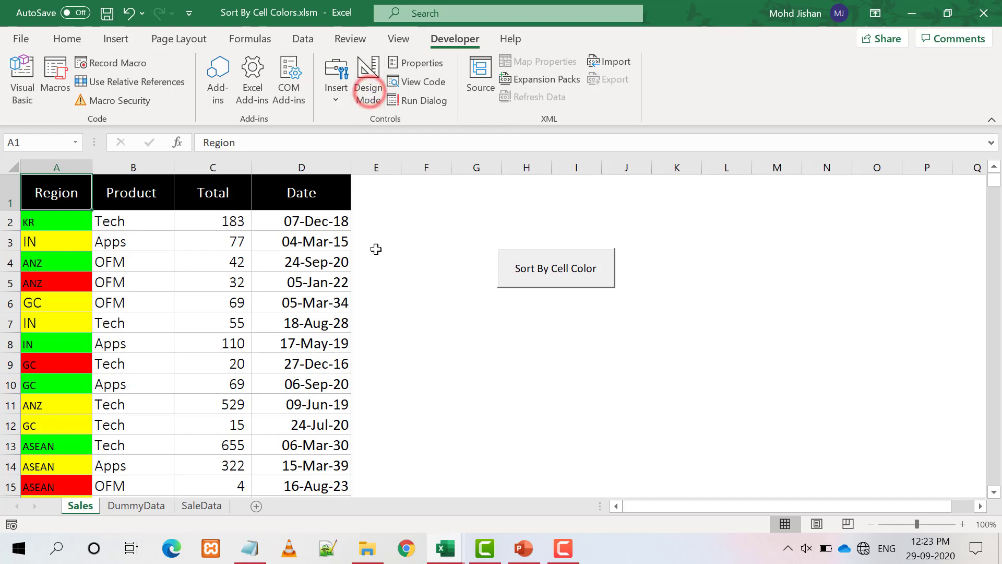
pyautogui.click(574, 278)
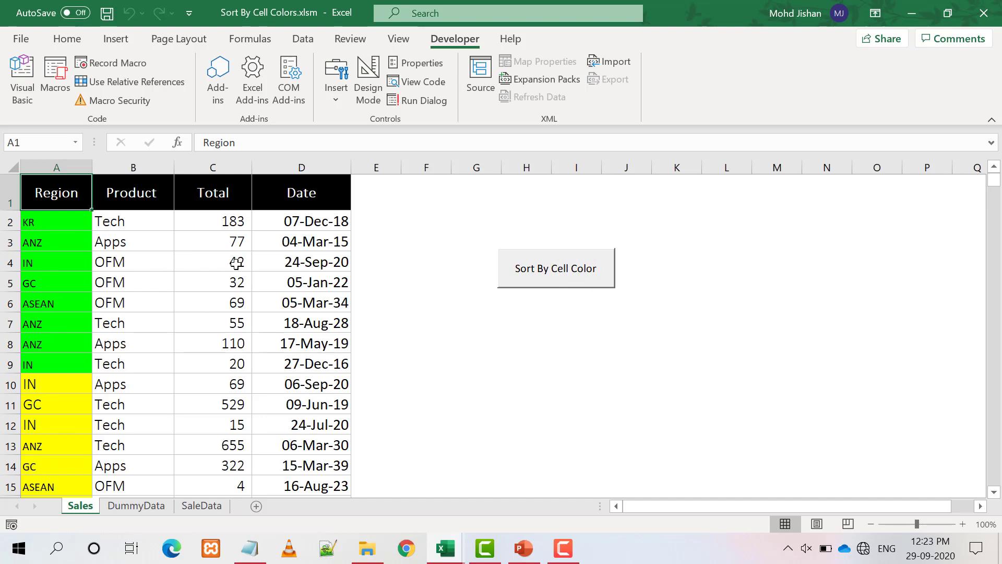
# Check the sorted Region column: green rows first, then yellow, then red.
pyautogui.click(62, 222)
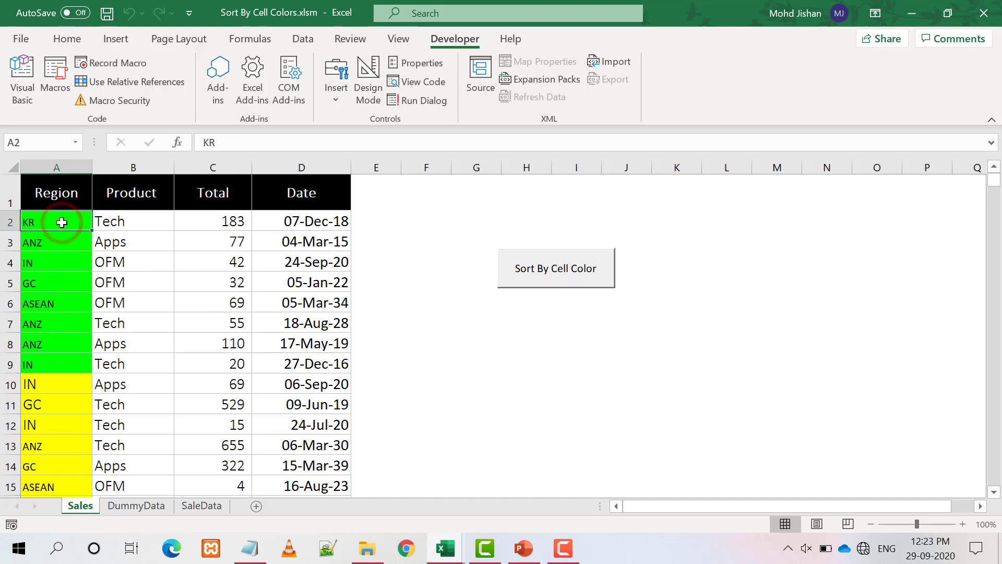
pyautogui.click(47, 383)
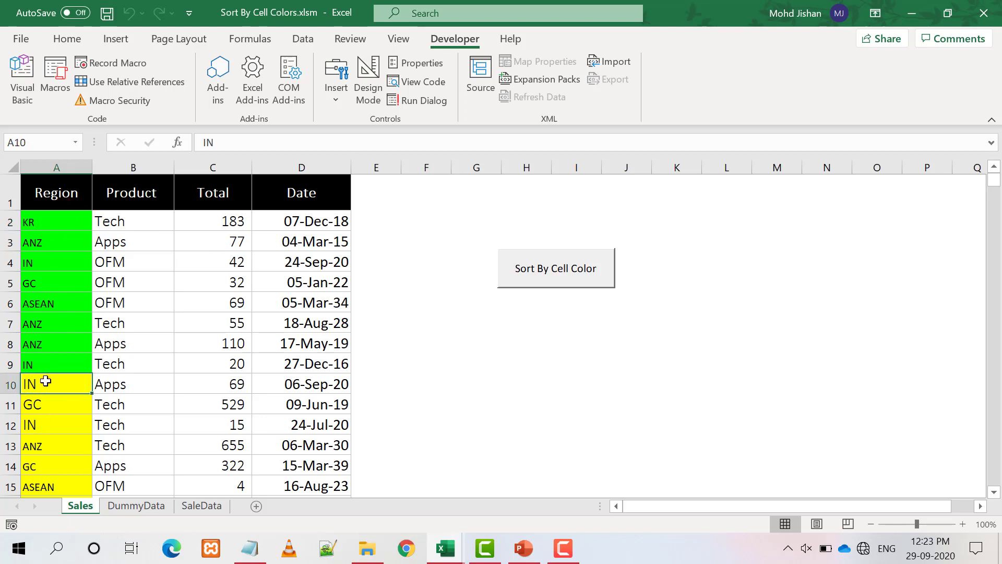
pyautogui.hotkey('ctrl', 'Down')
pyautogui.press('Down')
pyautogui.press('Down')
pyautogui.press('Down')
pyautogui.press('Down')
pyautogui.press('Down')
pyautogui.press('Down')
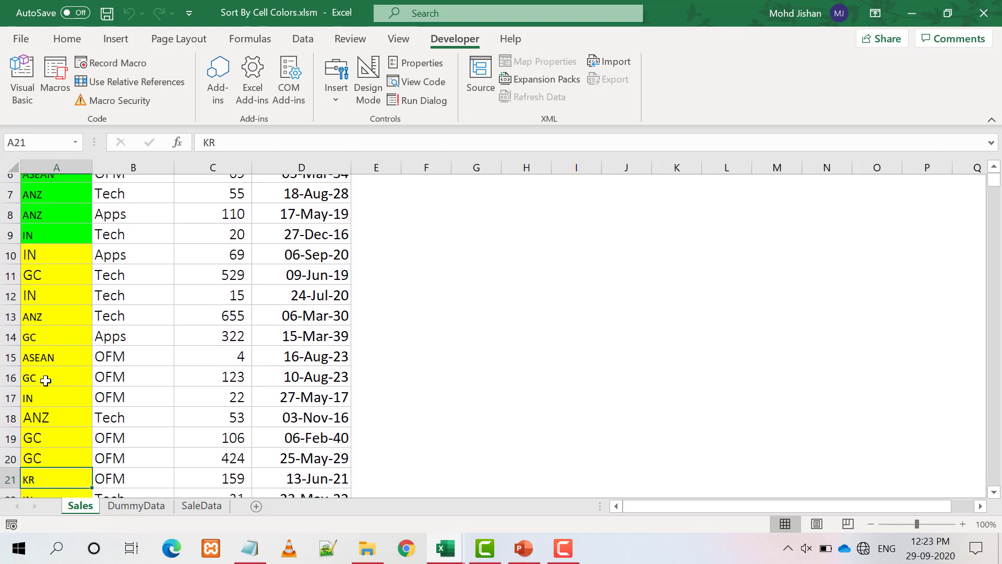
pyautogui.press('Down')
pyautogui.press('Down')
pyautogui.press('Down')
pyautogui.press('Down')
pyautogui.press('Down')
pyautogui.press('Down')
pyautogui.press('Down')
pyautogui.press('Down')
pyautogui.press('Down')
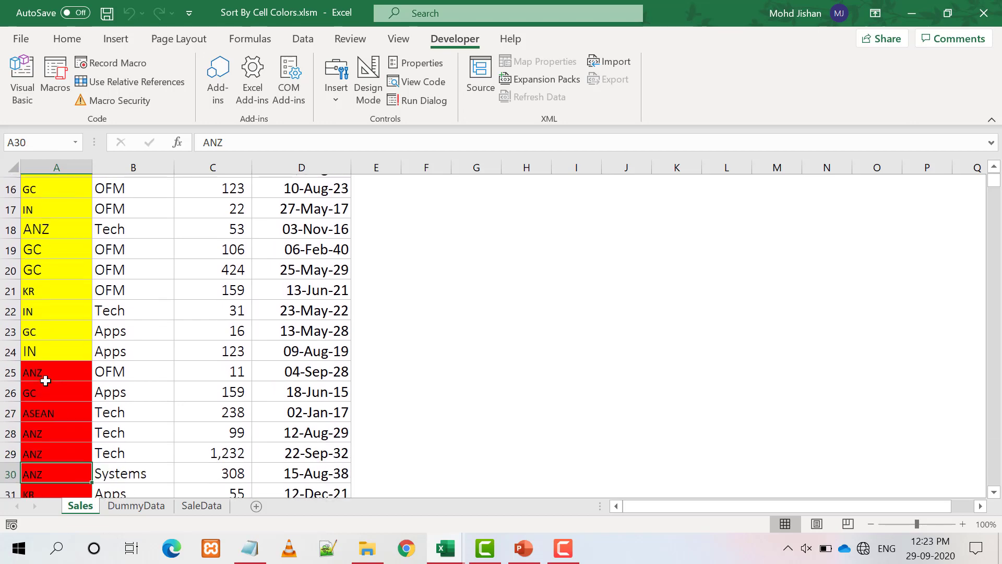
pyautogui.press('Down')
pyautogui.press('Down')
pyautogui.press('Down')
pyautogui.press('Down')
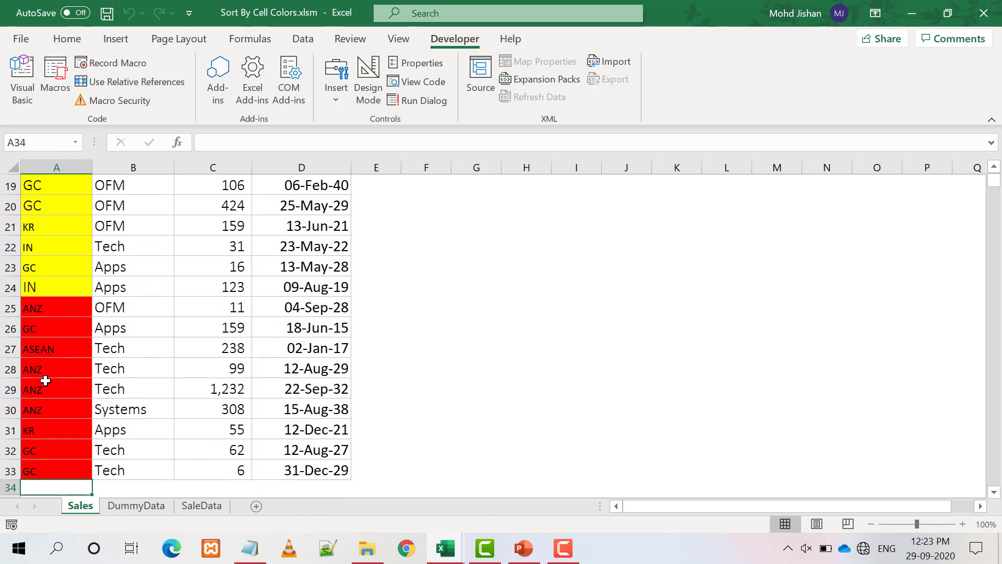
pyautogui.hotkey('ctrl', 'Home')
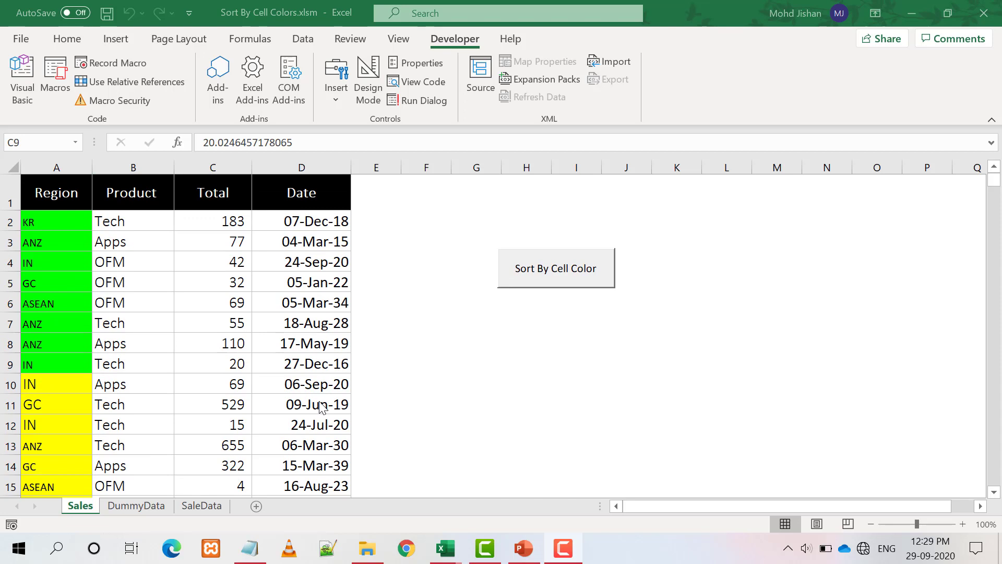
pyautogui.click(73, 307)
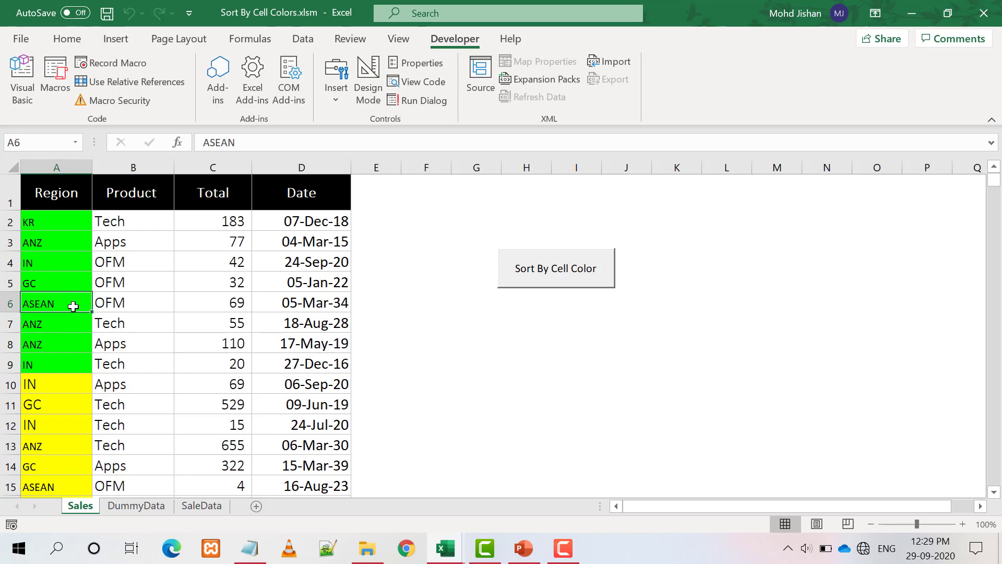
pyautogui.press('Down')
pyautogui.press('Down')
pyautogui.press('Down')
pyautogui.press('Down')
pyautogui.press('Down')
pyautogui.press('Down')
pyautogui.press('Down')
pyautogui.press('Down')
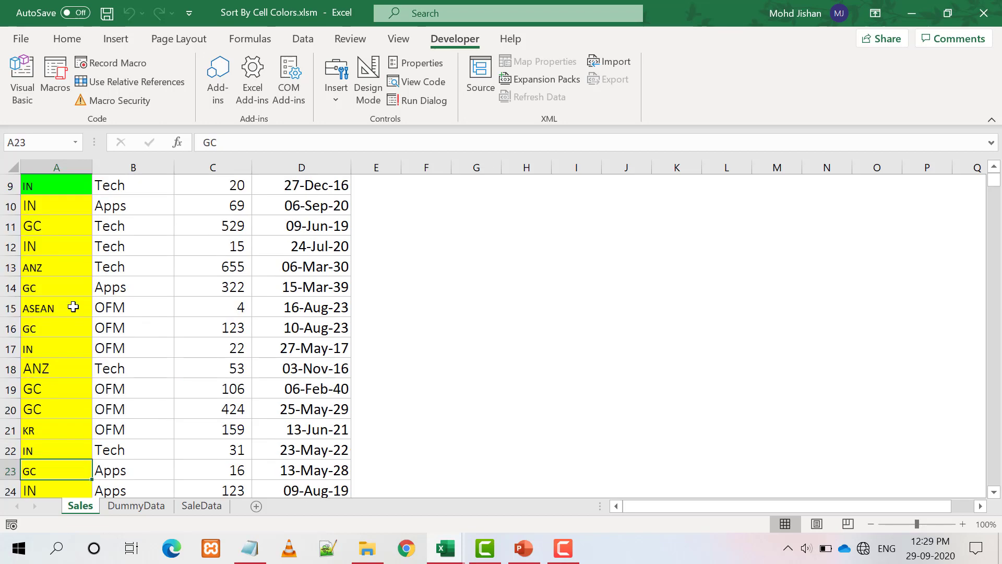
pyautogui.press('Down')
pyautogui.press('Down')
pyautogui.press('Down')
pyautogui.hotkey('ctrl', 'Home')
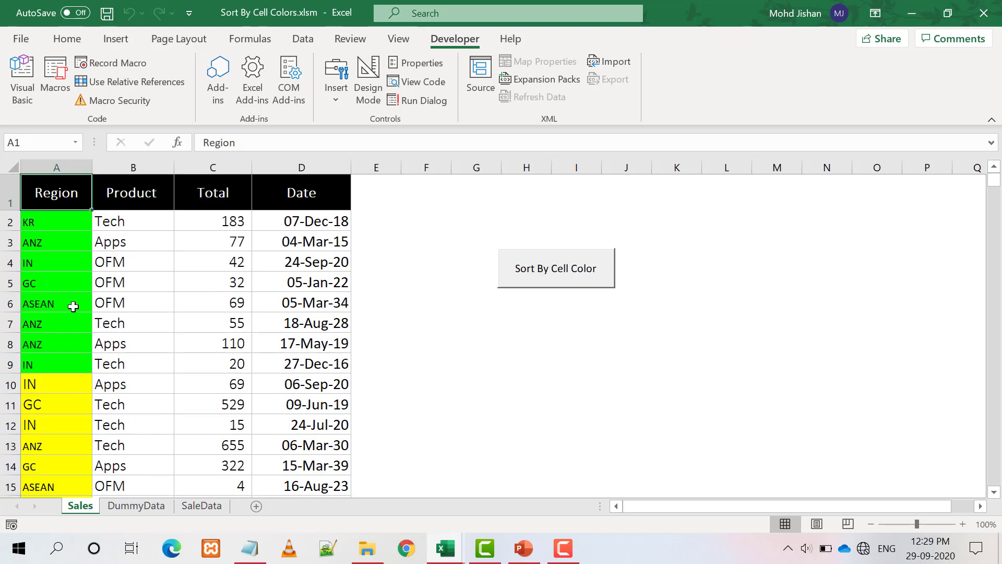
pyautogui.click(78, 273)
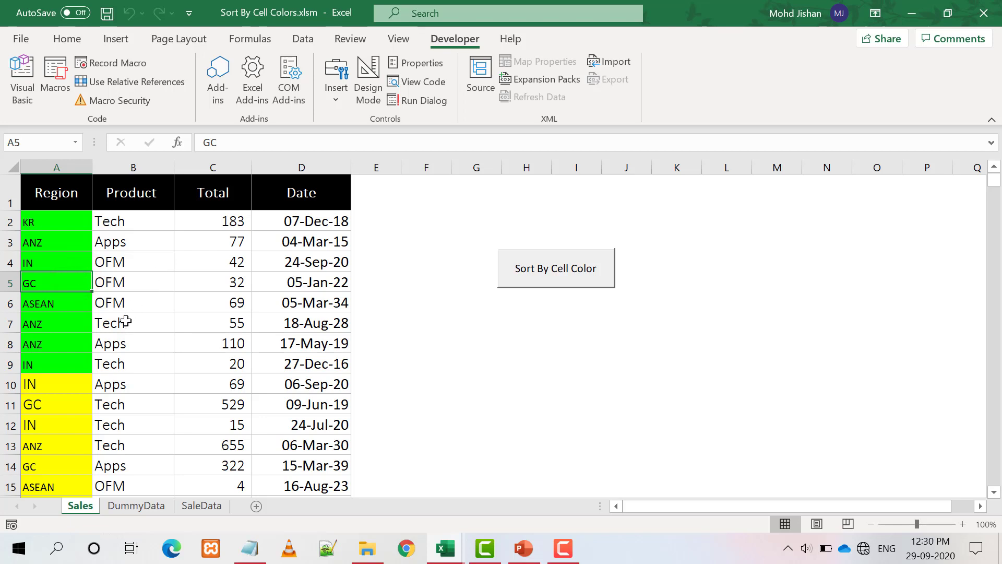
# Switch to the DummyData sheet and browse its unsorted, colour-filled Region cells.
pyautogui.click(129, 506)
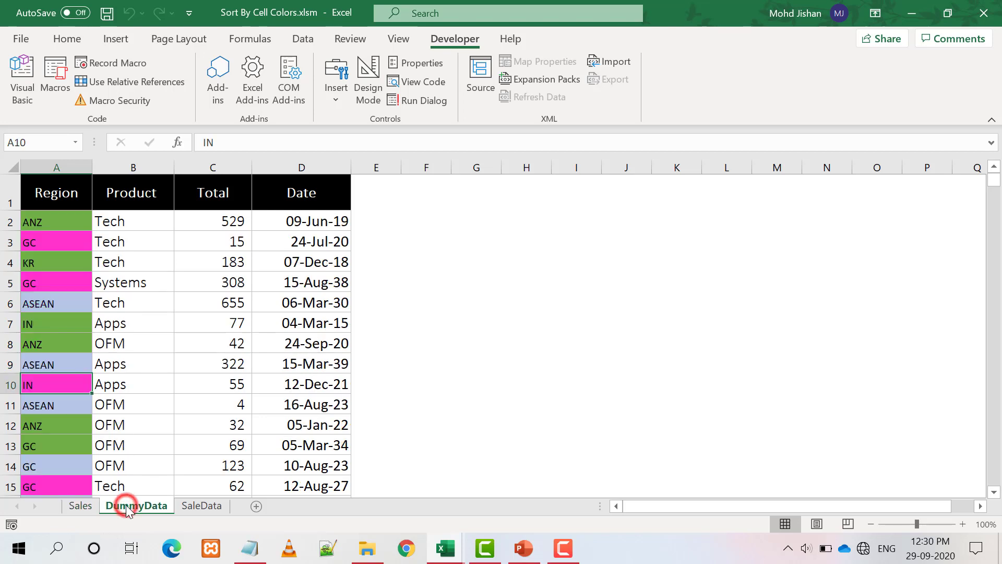
pyautogui.click(384, 215)
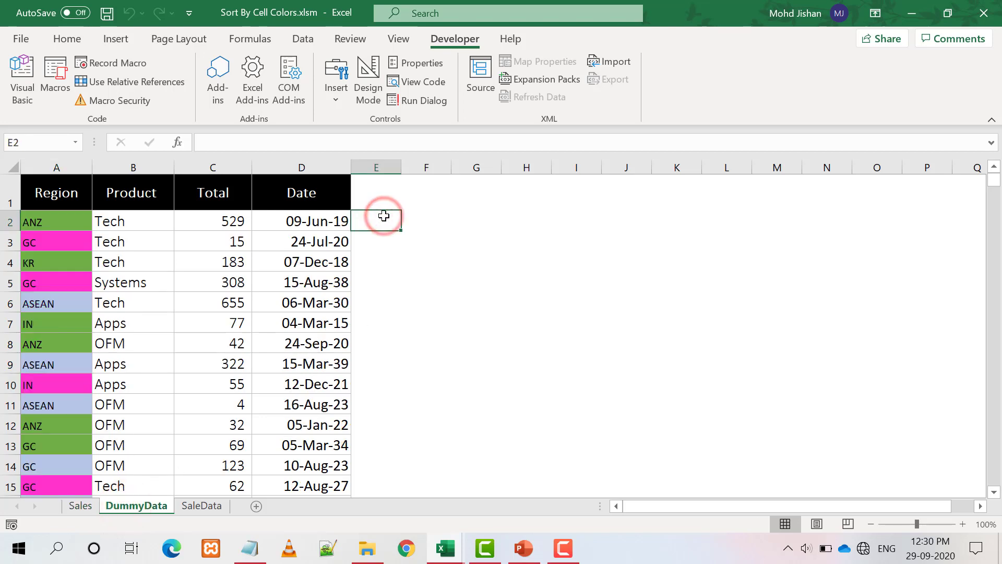
pyautogui.click(74, 215)
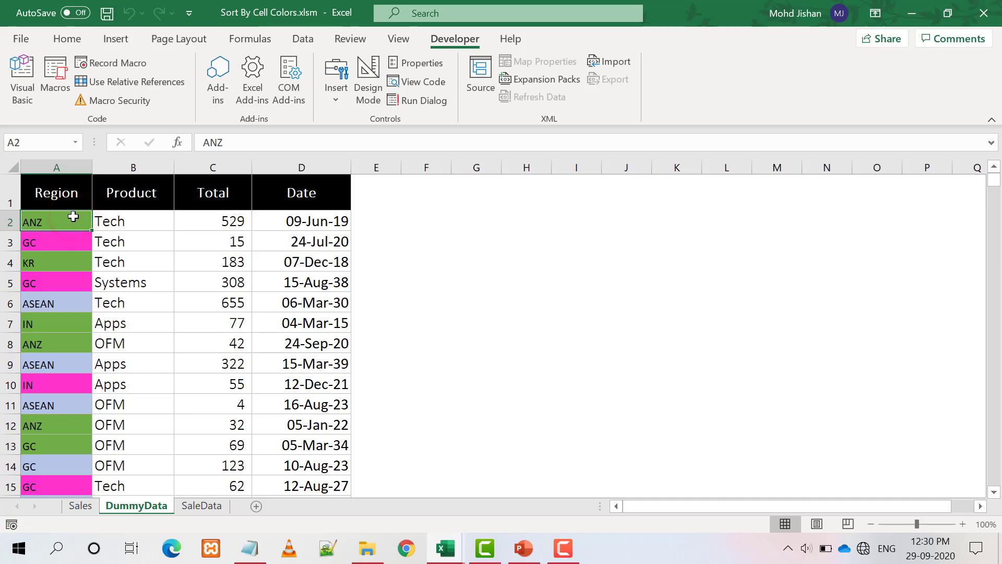
pyautogui.hotkey('ctrl', 'Down')
pyautogui.hotkey('ctrl', 'Home')
pyautogui.press('Down')
pyautogui.press('Down')
pyautogui.press('Down')
pyautogui.press('Down')
pyautogui.press('Up')
pyautogui.press('Up')
pyautogui.press('Up')
# Draw an ActiveX command button to the right of the DummyData table.
pyautogui.click(335, 97)
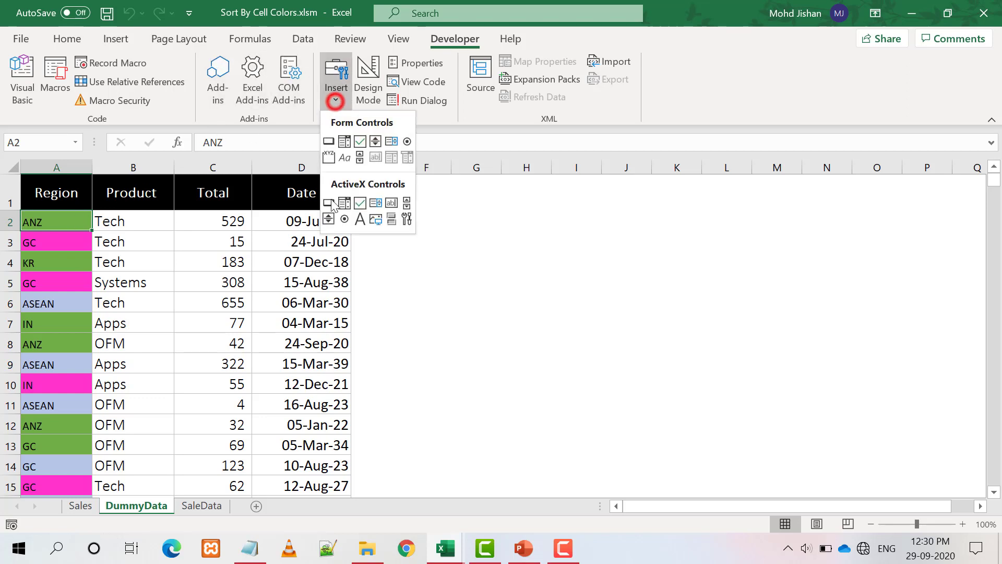
pyautogui.click(329, 202)
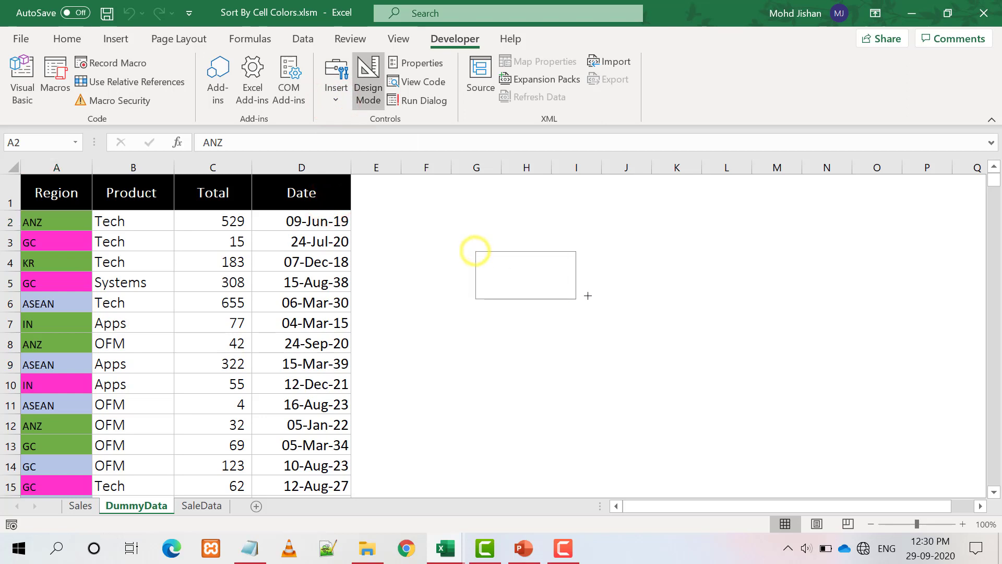
pyautogui.moveTo(474, 251); pyautogui.dragTo(616, 288)
# Caption the new button 'Sort' and open its click procedure.
pyautogui.rightClick(510, 272)
pyautogui.click(582, 355)
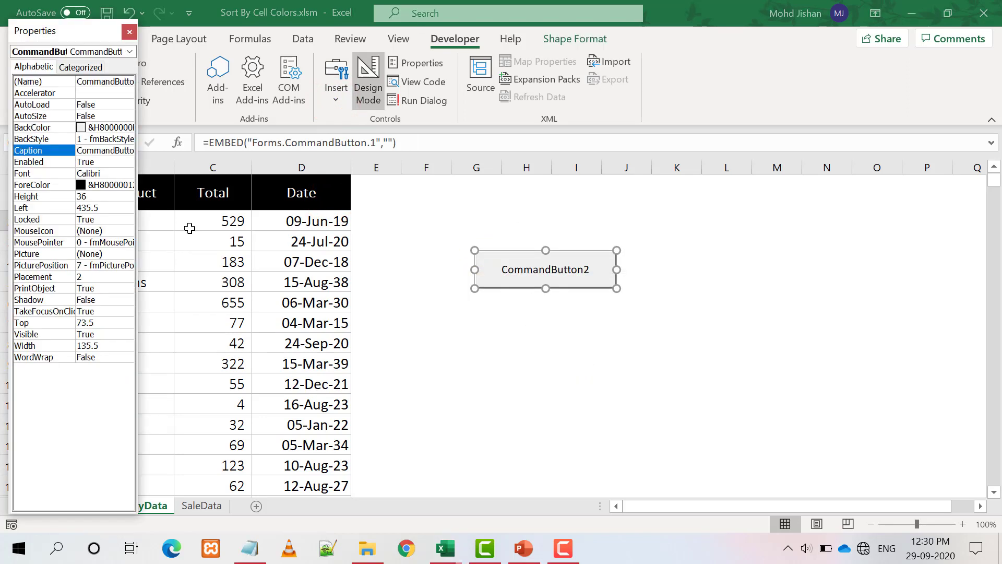
pyautogui.click(112, 150)
pyautogui.doubleClick(112, 150)
pyautogui.press('BackSpace')
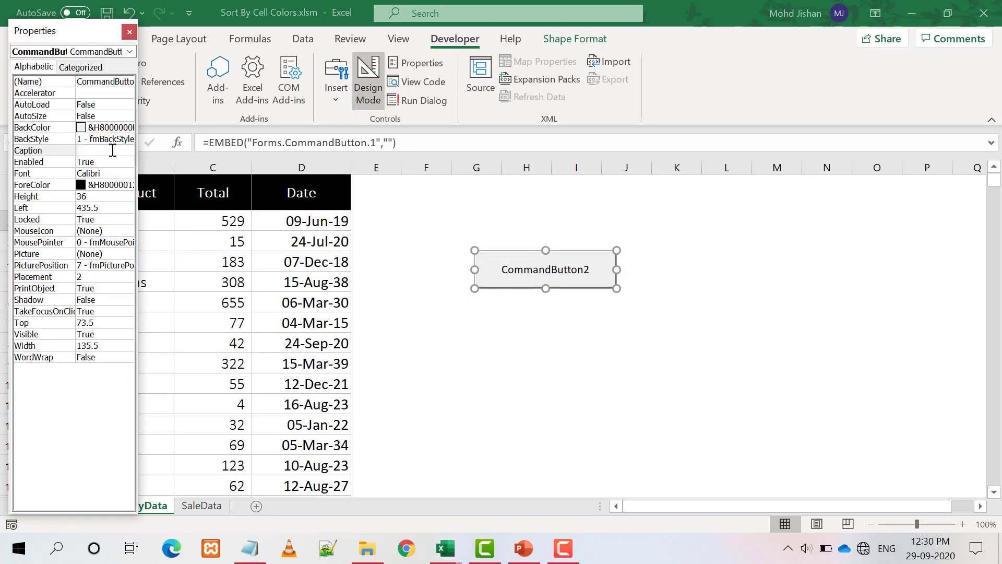
pyautogui.write('Sort')
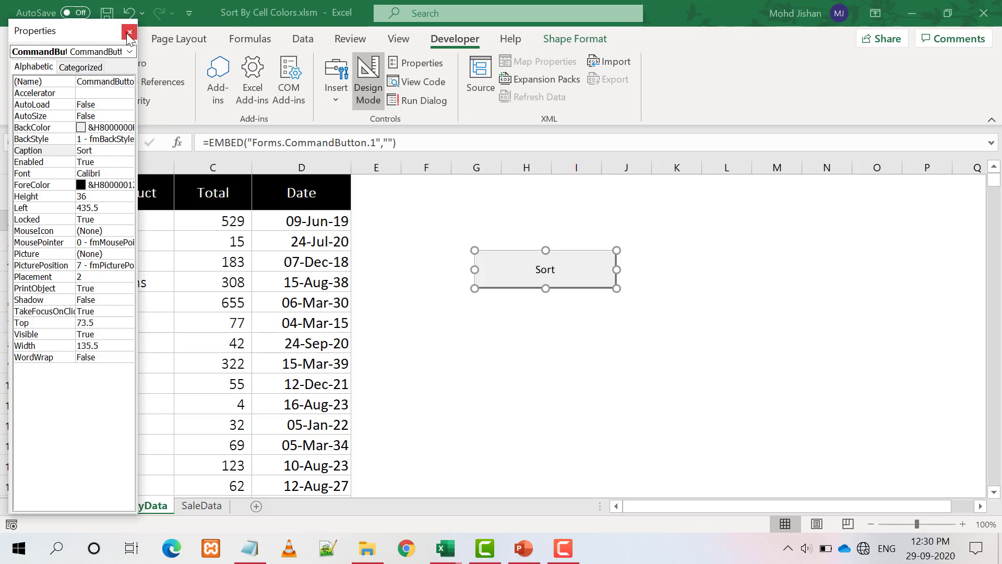
pyautogui.click(128, 31)
pyautogui.doubleClick(513, 275)
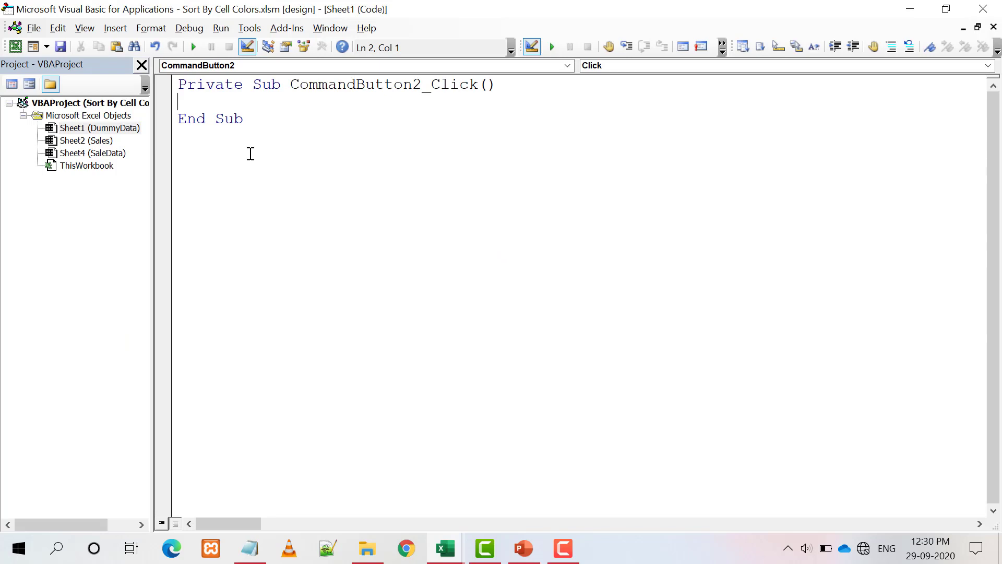
# Check the extent of the DummyData rows, then go to the Sales sheet.
pyautogui.hotkey('alt', 'F11')
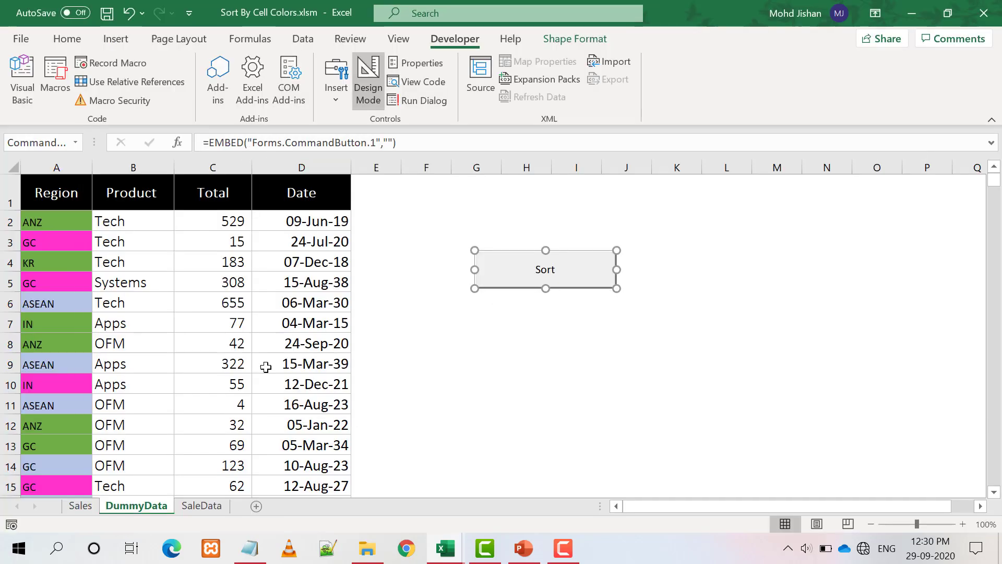
pyautogui.click(70, 185)
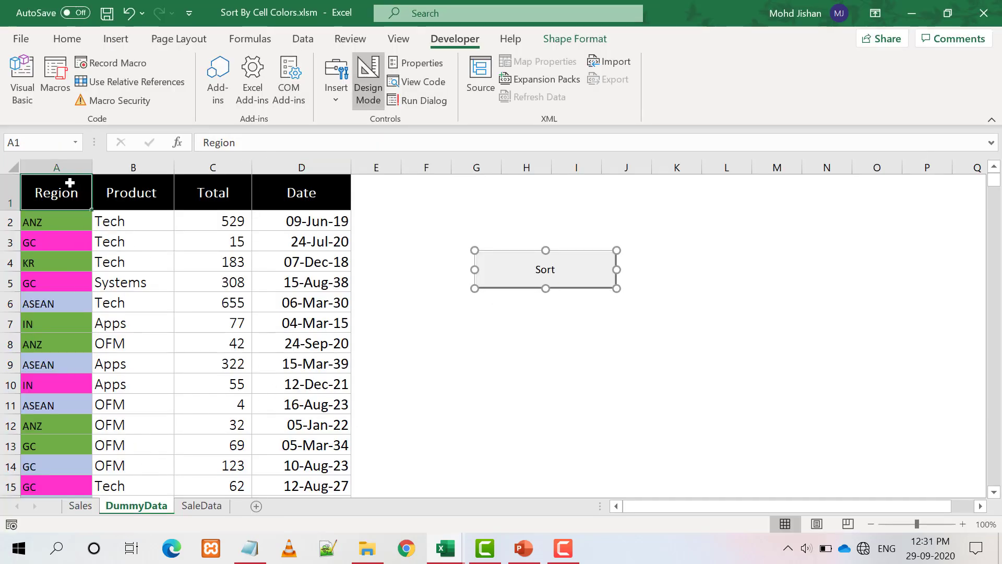
pyautogui.hotkey('ctrl', 'Down')
pyautogui.hotkey('ctrl', 'Up')
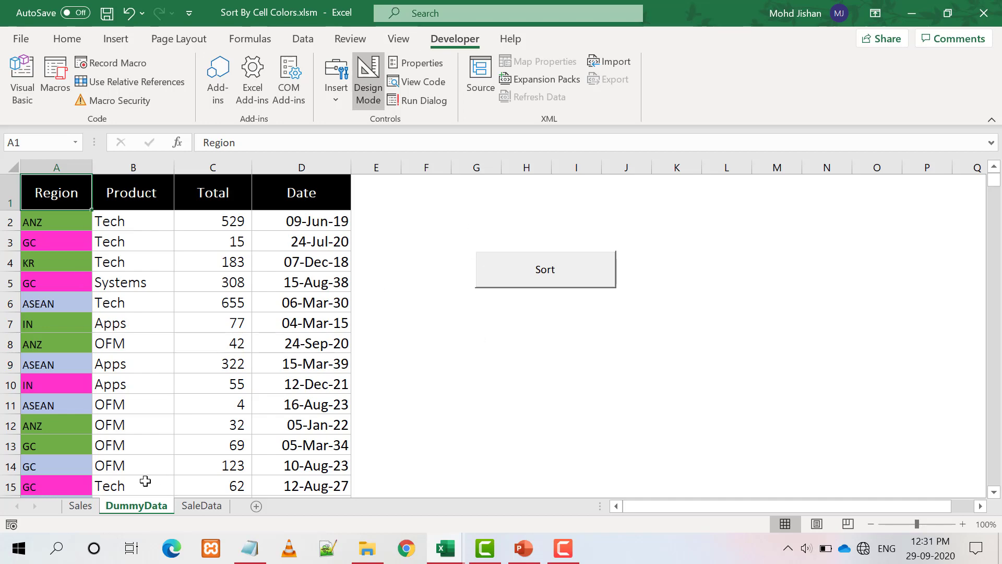
pyautogui.click(79, 506)
# Copy the Sort By Cell Color sorting code into the Sort button's empty procedure.
pyautogui.doubleClick(537, 273)
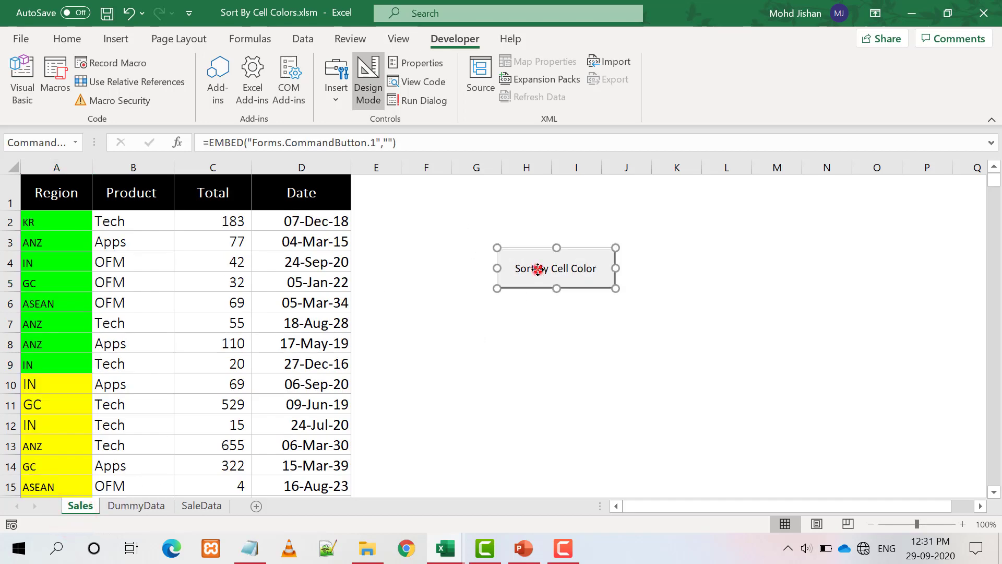
pyautogui.click(416, 308)
pyautogui.hotkey('shift', 'Up')
pyautogui.hotkey('shift', 'Up')
pyautogui.hotkey('shift', 'Up')
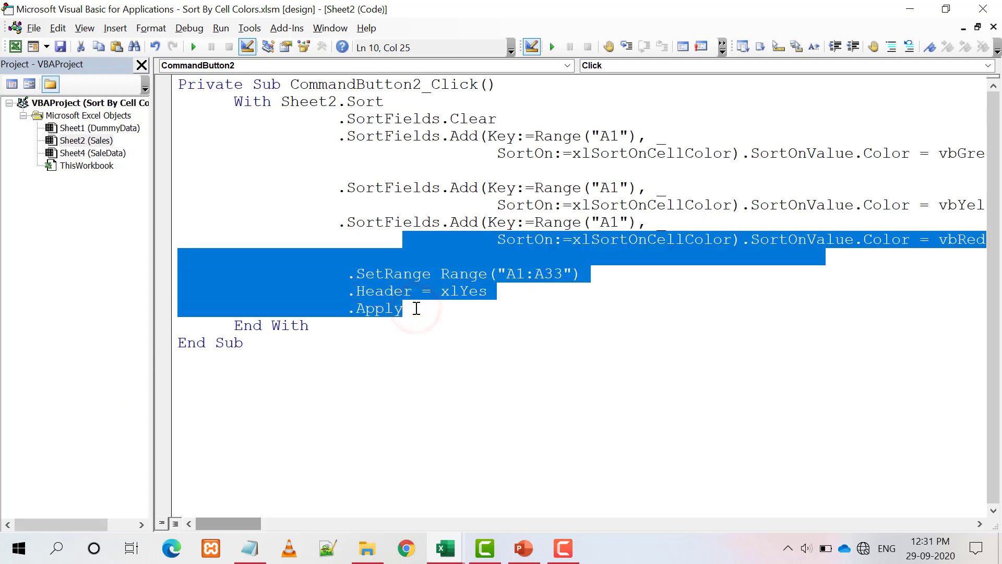
pyautogui.hotkey('shift', 'Up')
pyautogui.hotkey('shift', 'Up')
pyautogui.hotkey('shift', 'Up')
pyautogui.hotkey('shift', 'Up')
pyautogui.hotkey('shift', 'Up')
pyautogui.hotkey('shift', 'Up')
pyautogui.hotkey('shift', 'Up')
pyautogui.hotkey('ctrl', 'c')
pyautogui.doubleClick(112, 128)
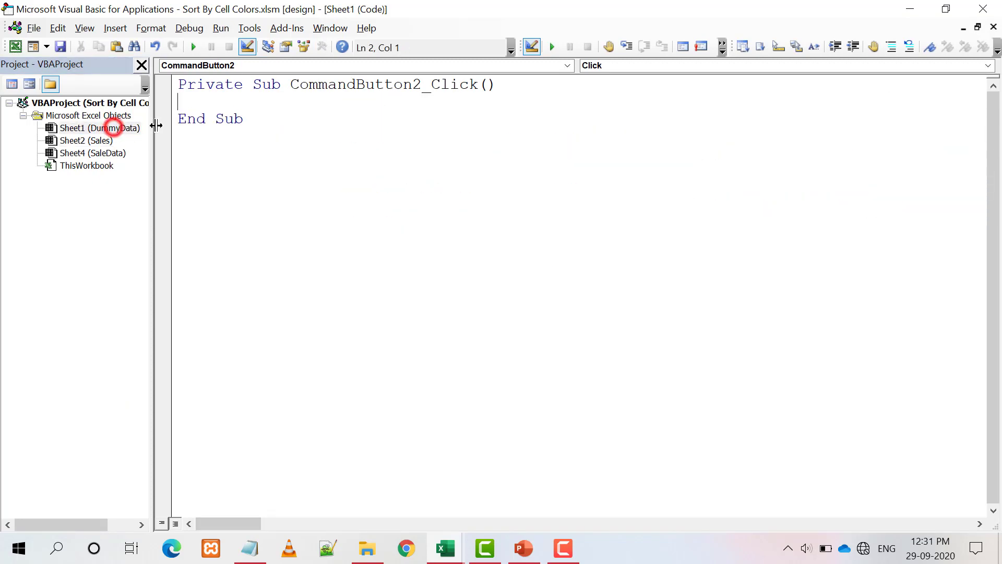
pyautogui.hotkey('ctrl', 'v')
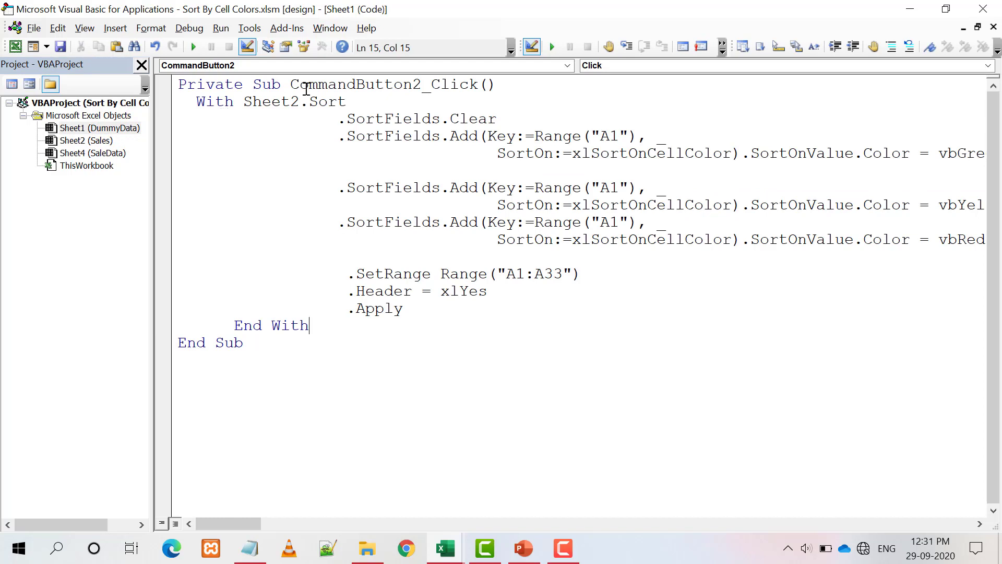
# Change the pasted block's With Sheet2.Sort to With Sheet1.Sort.
pyautogui.doubleClick(264, 101)
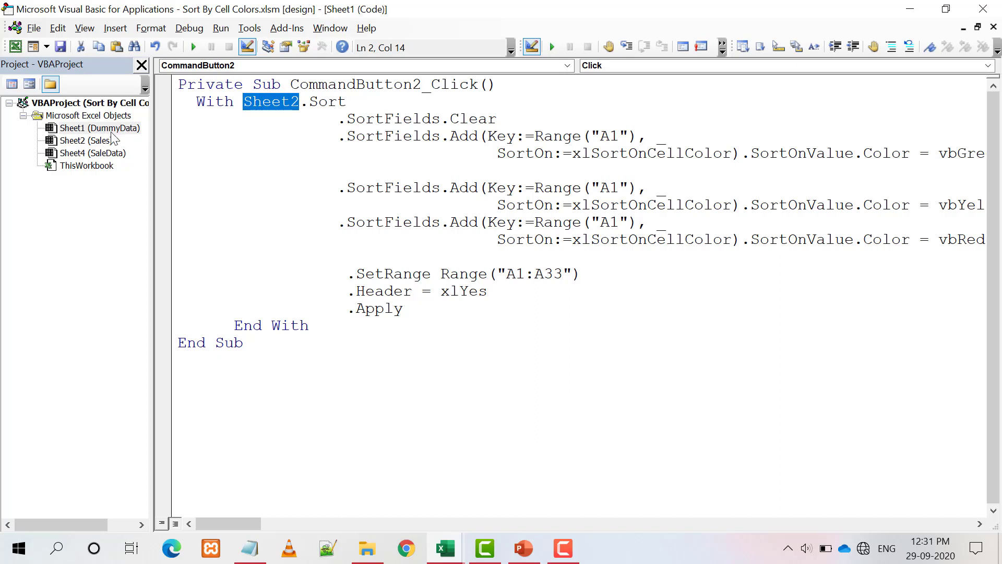
pyautogui.click(301, 103)
pyautogui.press('BackSpace')
pyautogui.write('1')
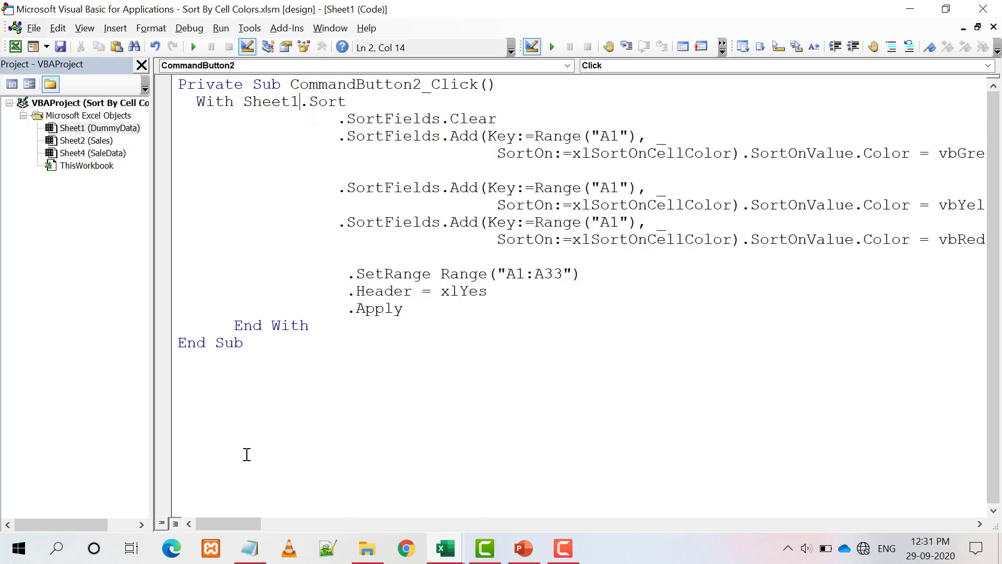
pyautogui.moveTo(224, 526); pyautogui.dragTo(236, 527)
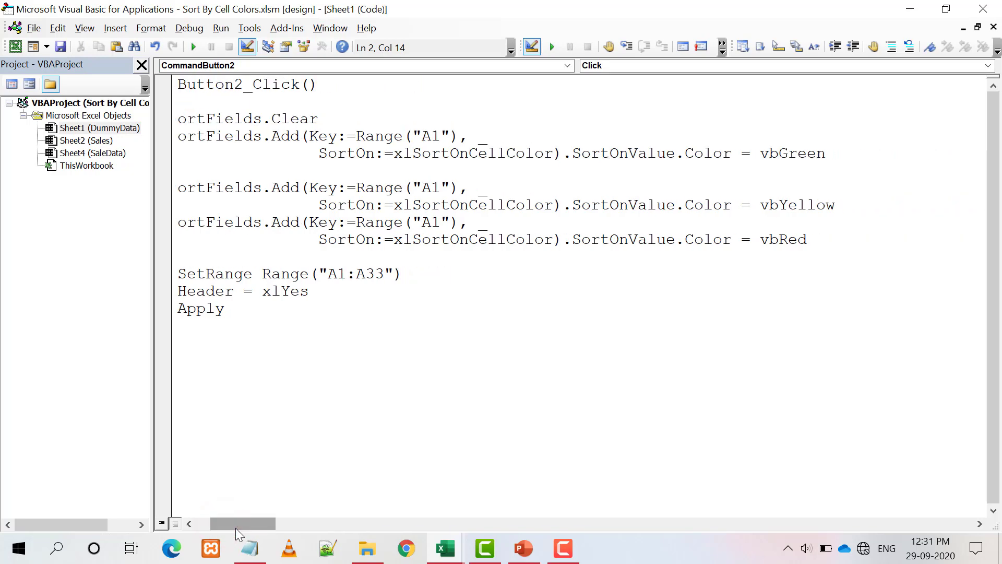
pyautogui.doubleClick(785, 153)
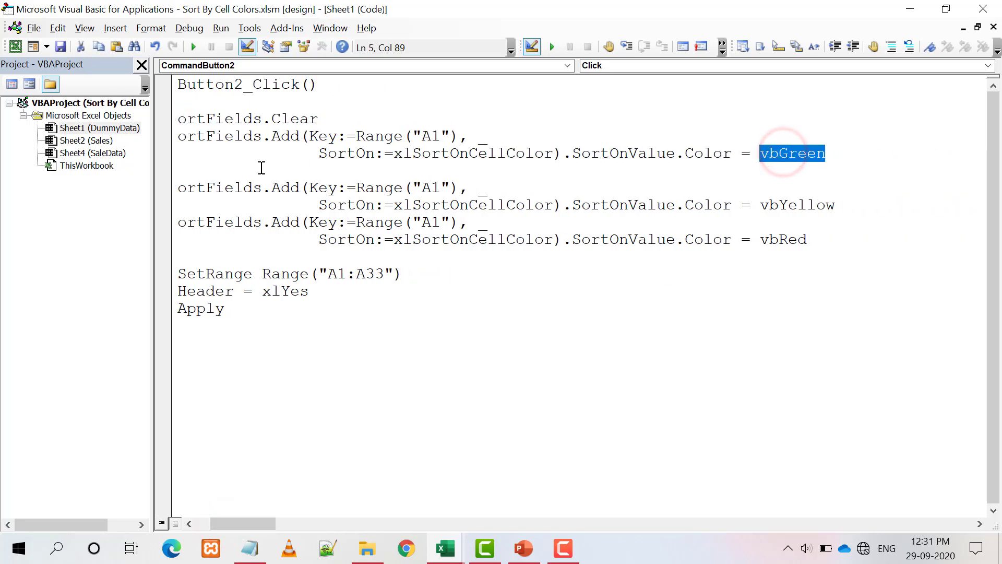
pyautogui.click(16, 46)
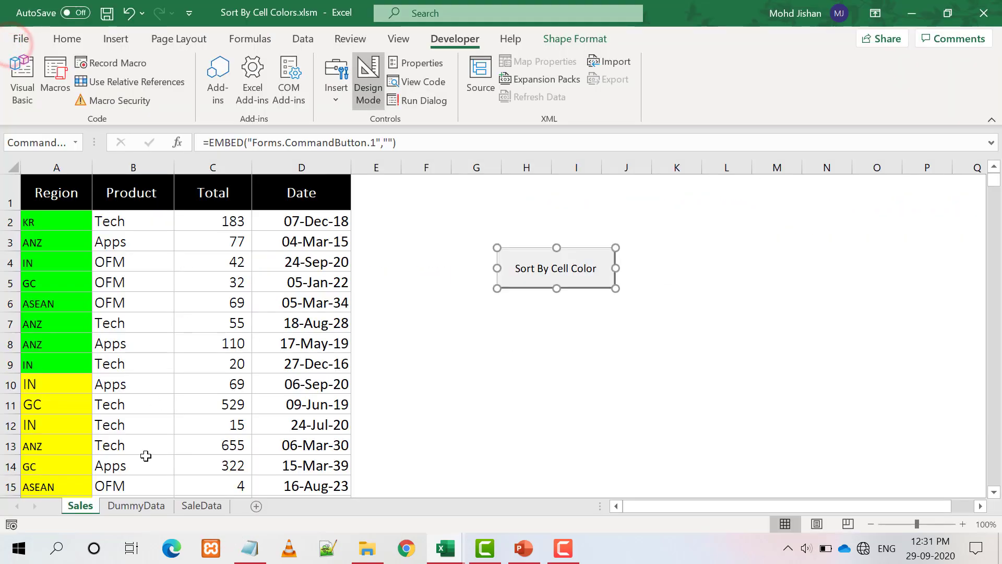
# Return to the DummyData sheet and select the pink GC cell A5 for inspecting its fill.
pyautogui.click(136, 505)
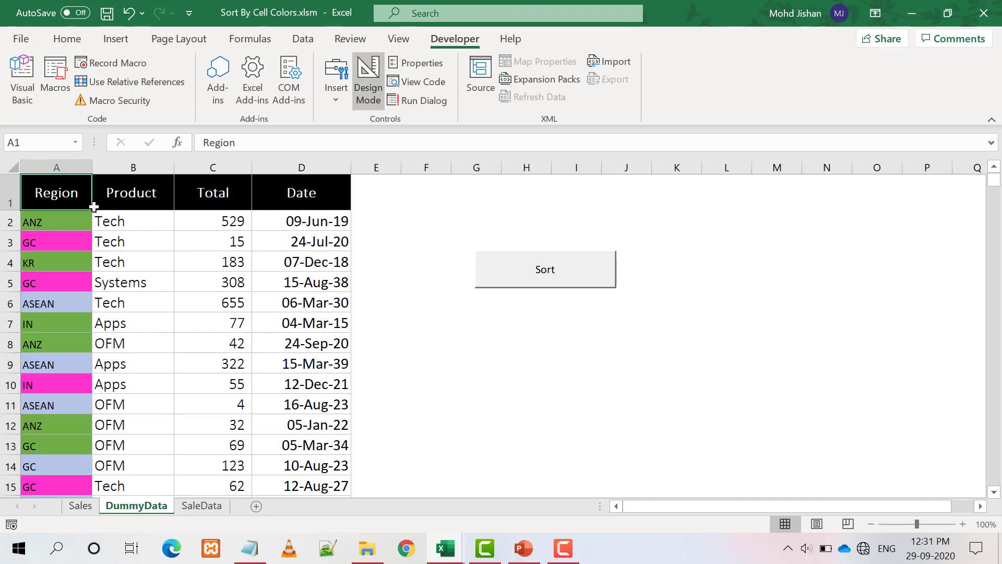
pyautogui.click(62, 224)
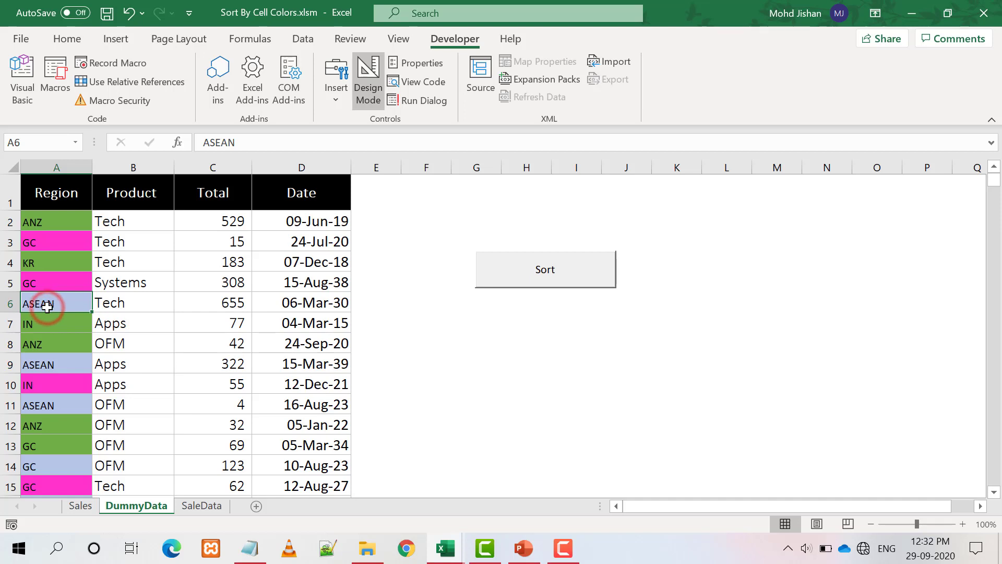
pyautogui.click(61, 282)
pyautogui.click(61, 282)
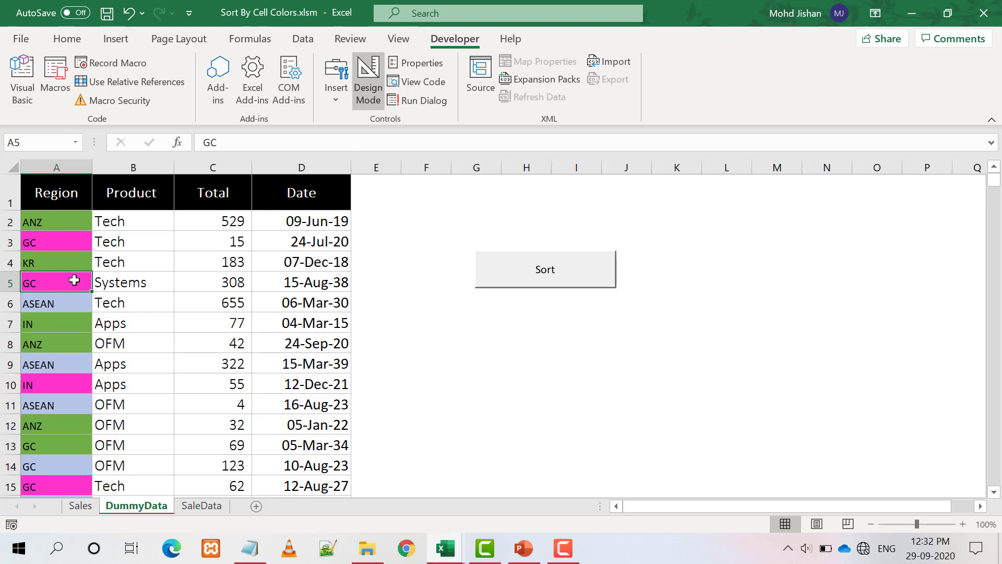
pyautogui.click(66, 39)
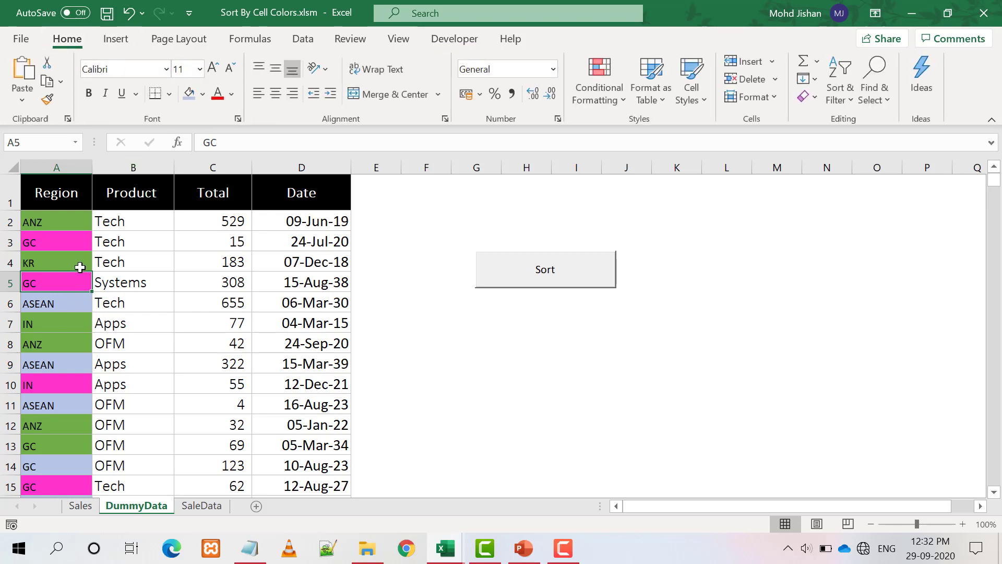
# Read the pink fill's RGB values (255, 51, 204) in More Colors without changing anything.
pyautogui.click(203, 95)
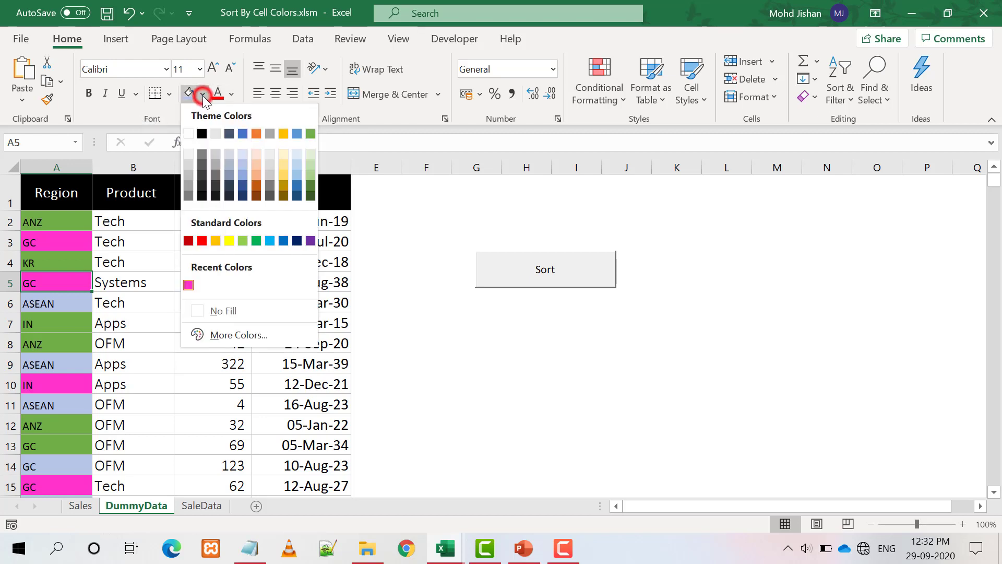
pyautogui.click(219, 336)
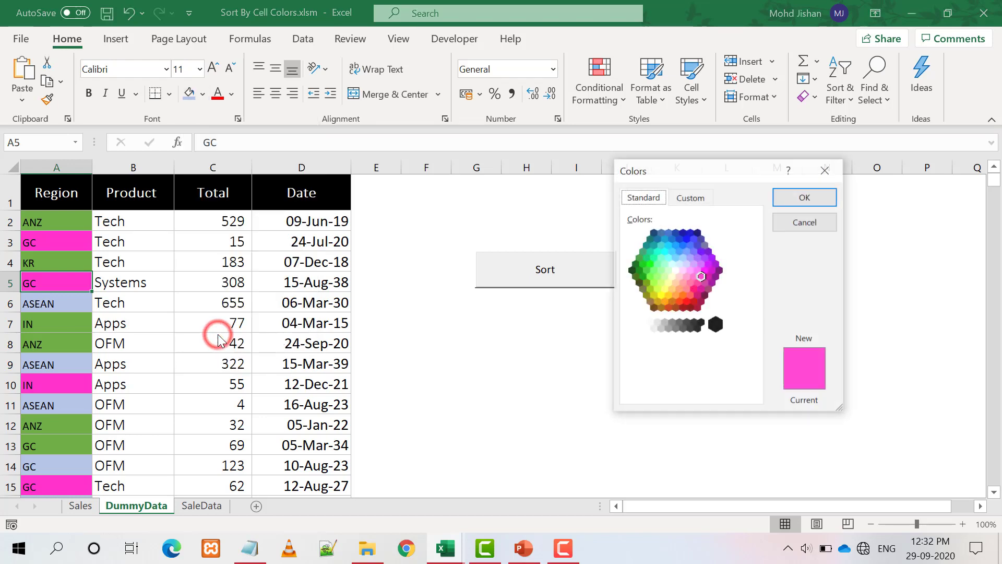
pyautogui.click(698, 197)
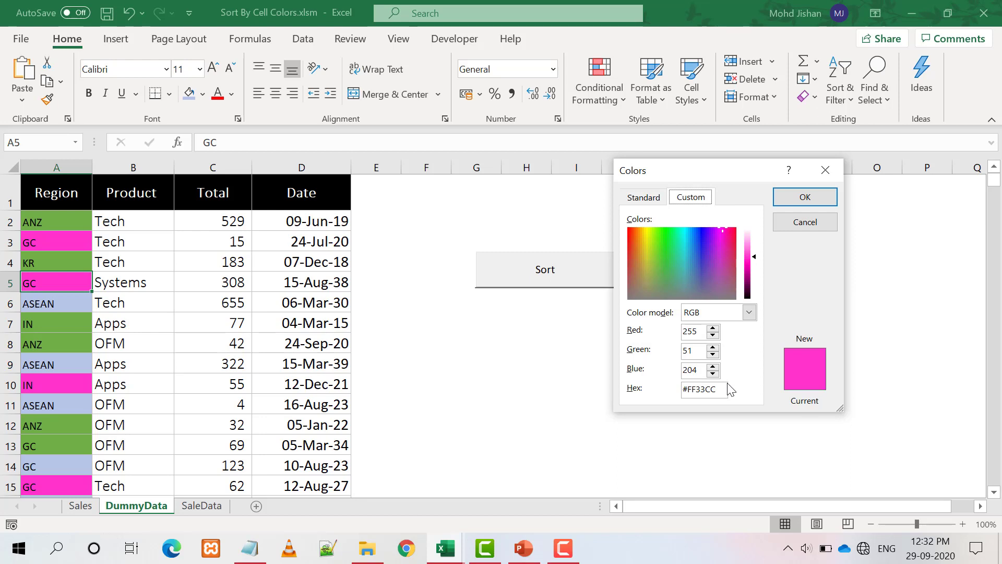
pyautogui.click(793, 231)
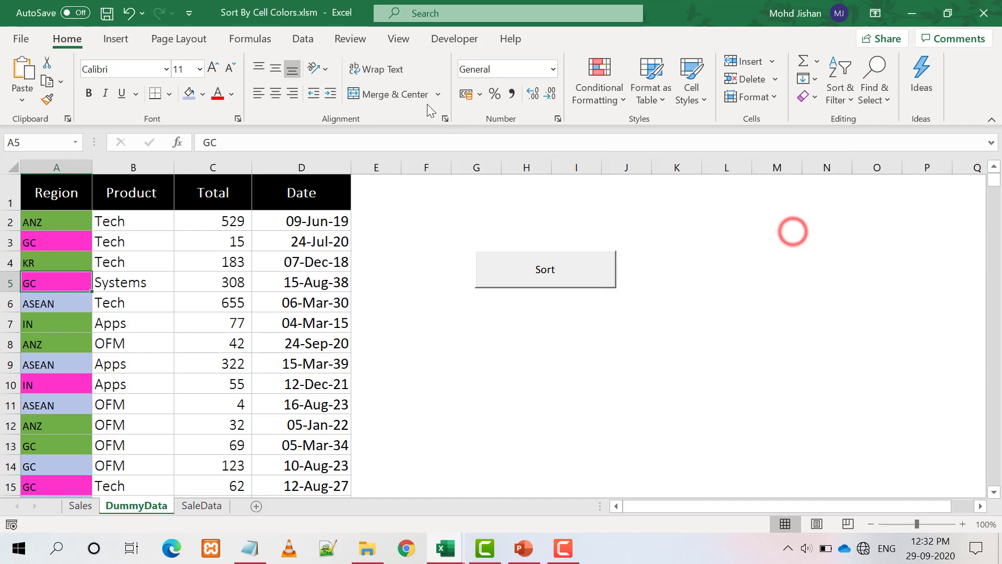
pyautogui.hotkey('alt', 'Tab')
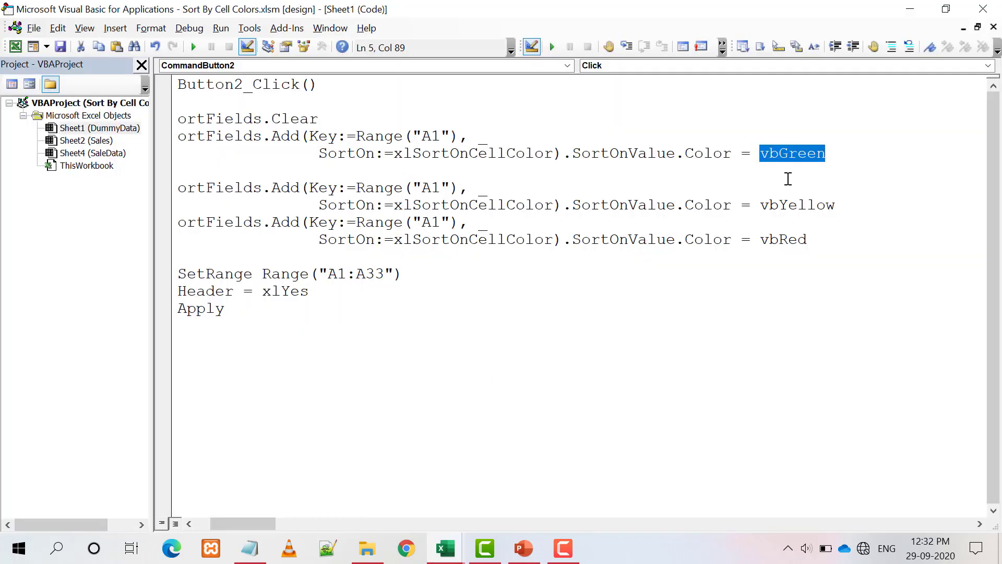
# Replace vbGreen in the first sort field with VBA.RGB(255,51,204), then return to Excel.
pyautogui.press('BackSpace')
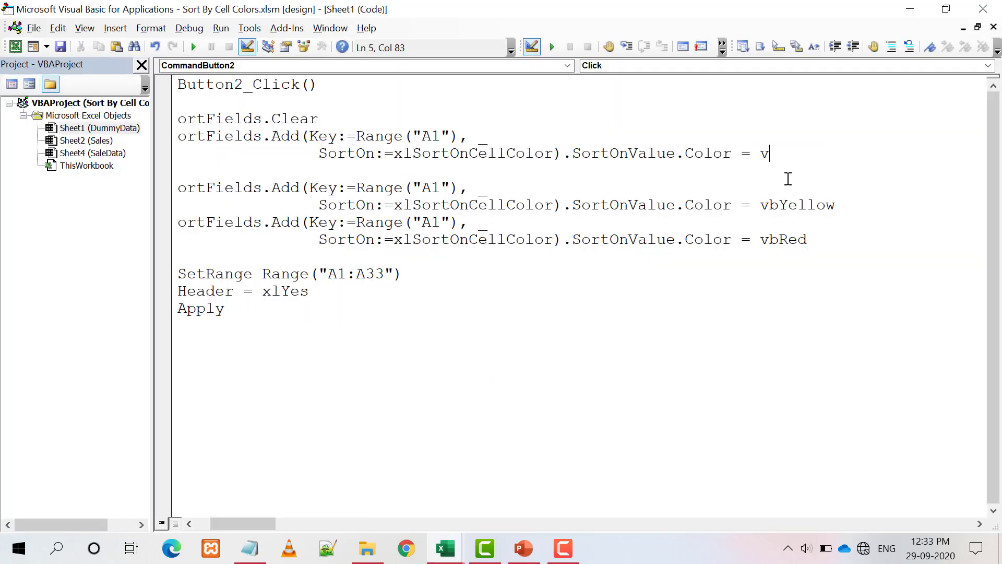
pyautogui.write('ba.rg')
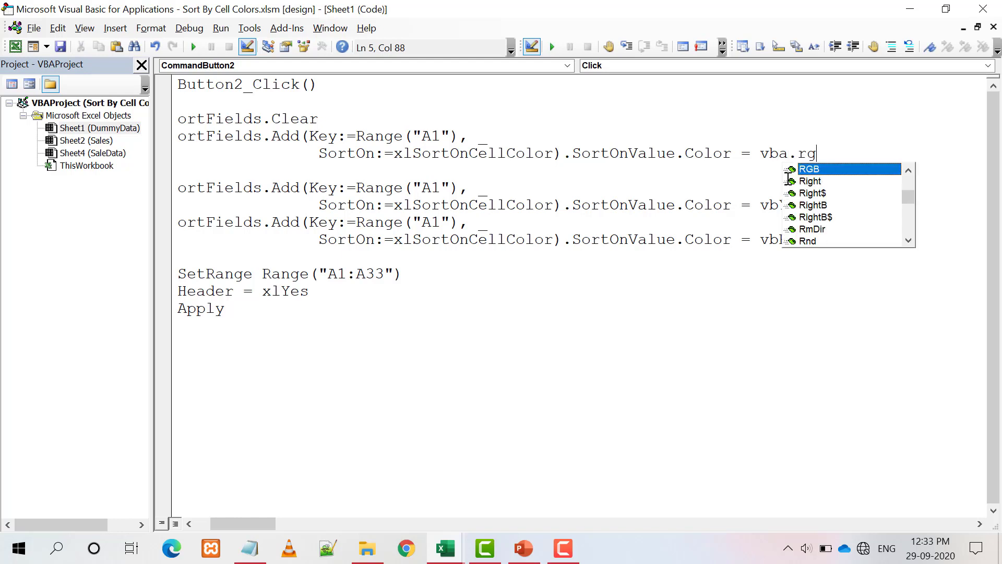
pyautogui.press('Tab')
pyautogui.write('(')
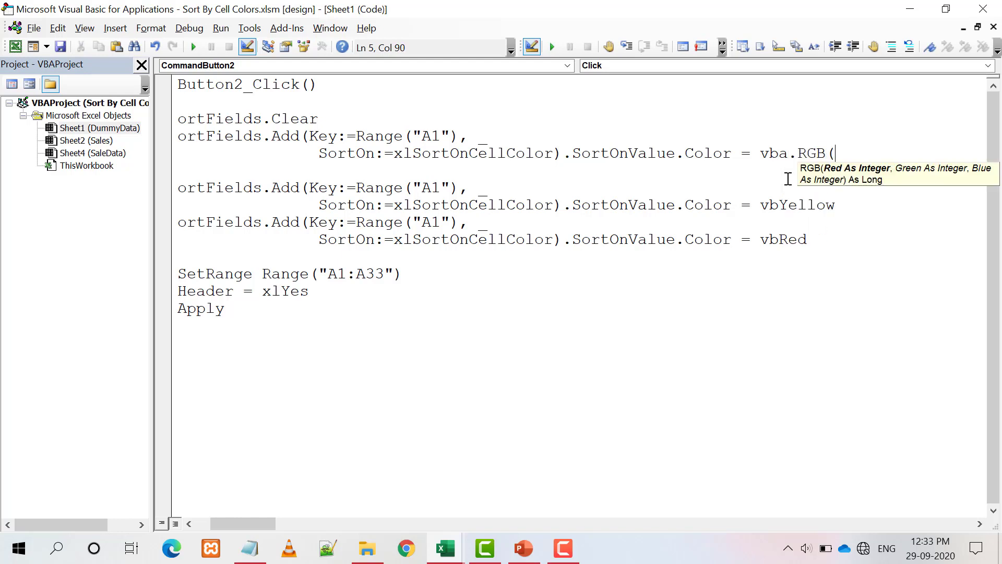
pyautogui.write('255,')
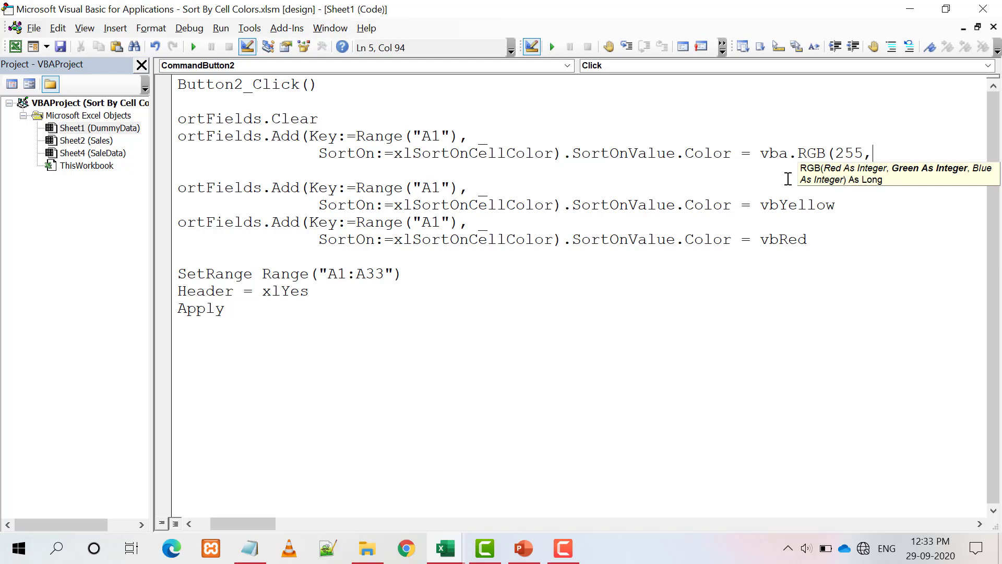
pyautogui.write('51')
pyautogui.write(',')
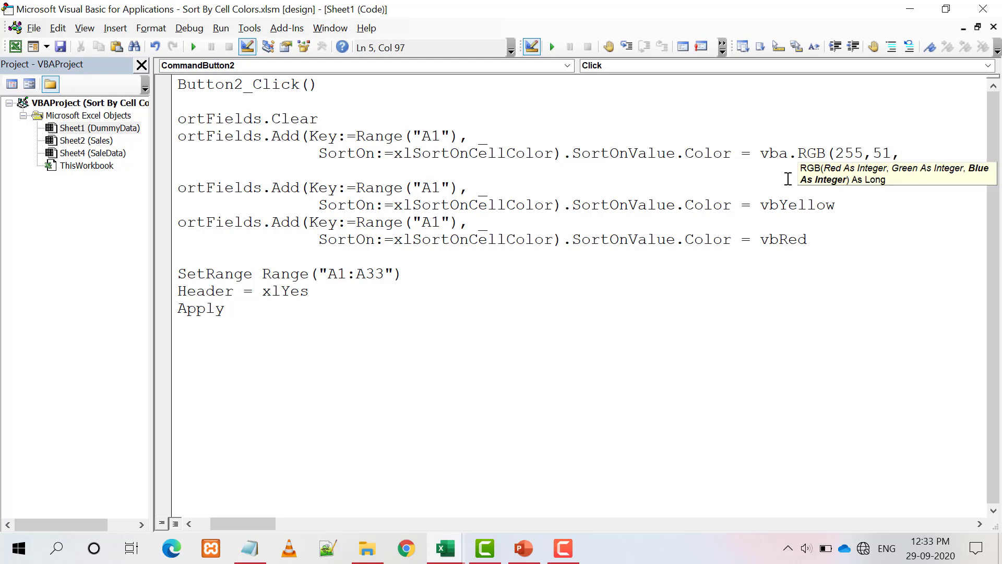
pyautogui.write('204)')
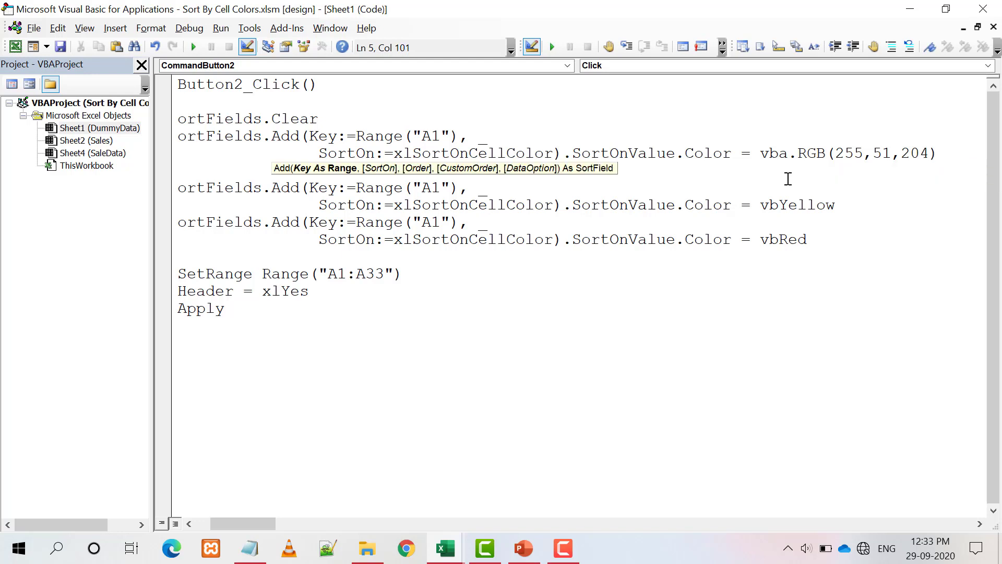
pyautogui.press('Down')
pyautogui.press('Up')
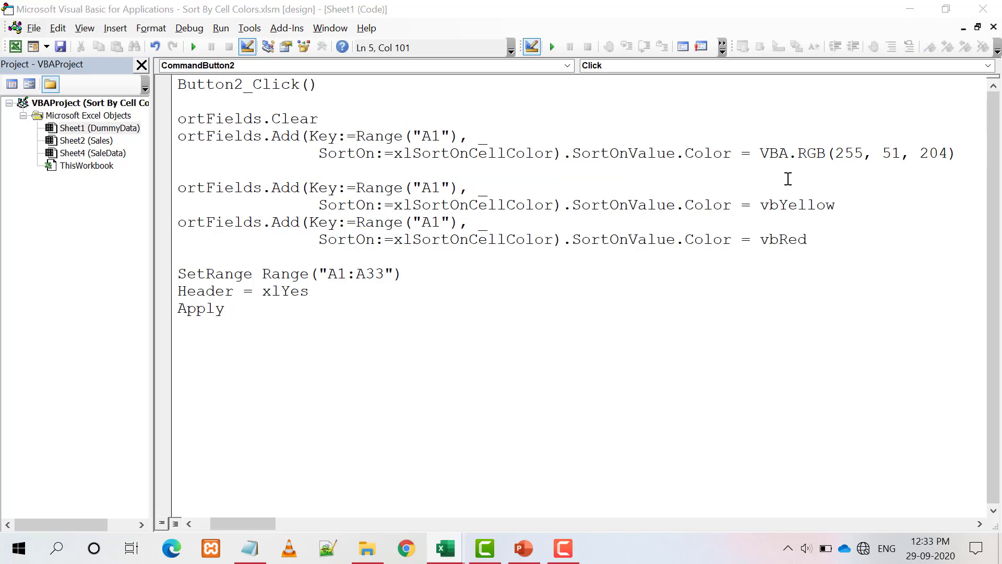
pyautogui.hotkey('alt', 'F11')
# Add a new Sheet3 and paste the green ANZ cell from DummyData A2 into A1.
pyautogui.click(256, 506)
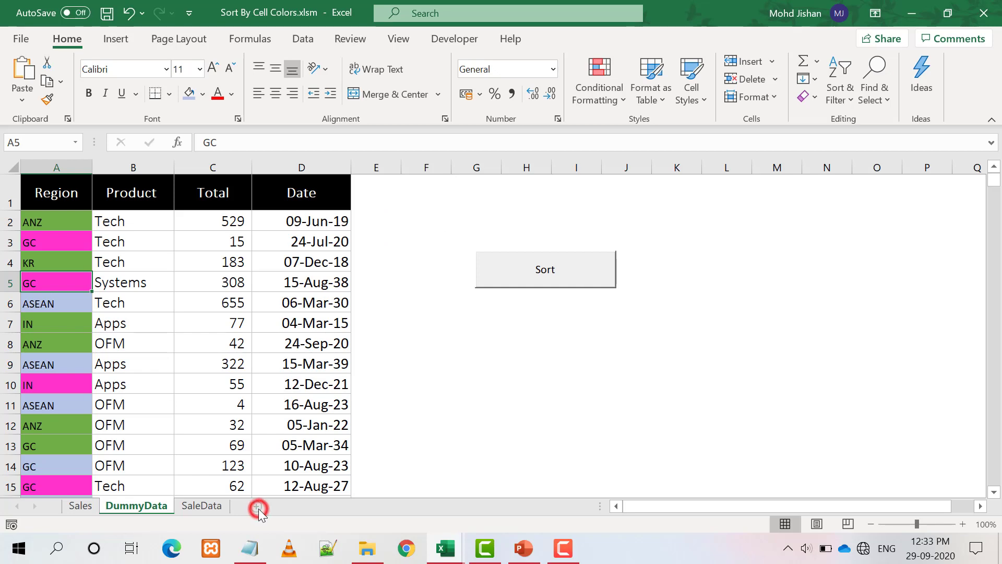
pyautogui.click(139, 507)
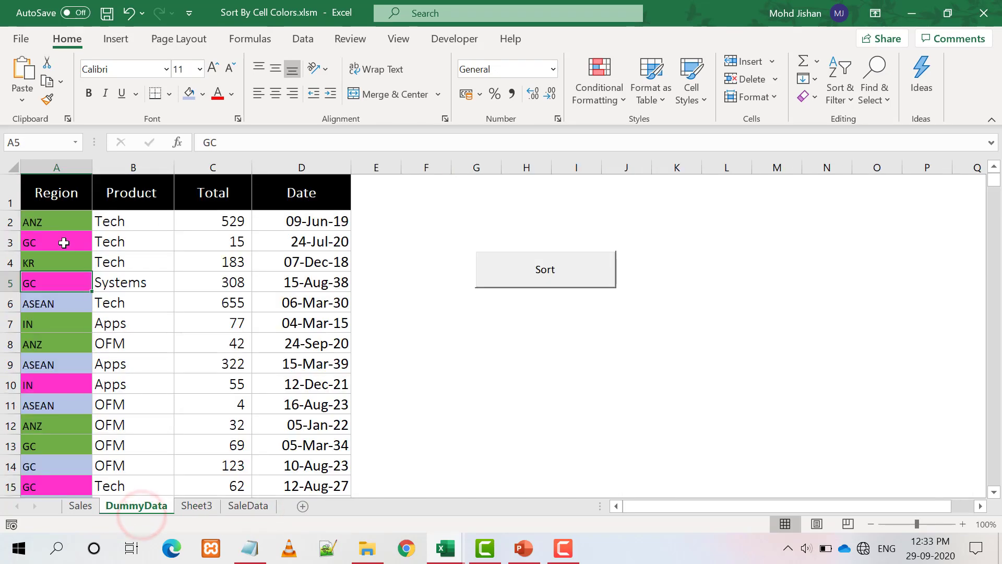
pyautogui.click(62, 223)
pyautogui.hotkey('ctrl', 'c')
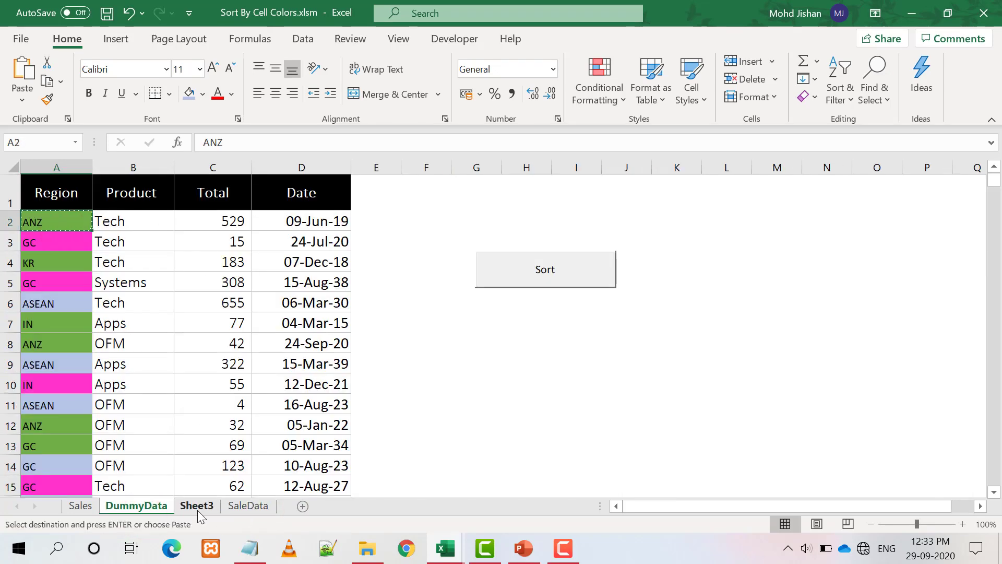
pyautogui.click(197, 510)
pyautogui.hotkey('ctrl', 'v')
# Copy the blue ASEAN cell from DummyData A6 into Sheet3 A2.
pyautogui.click(158, 510)
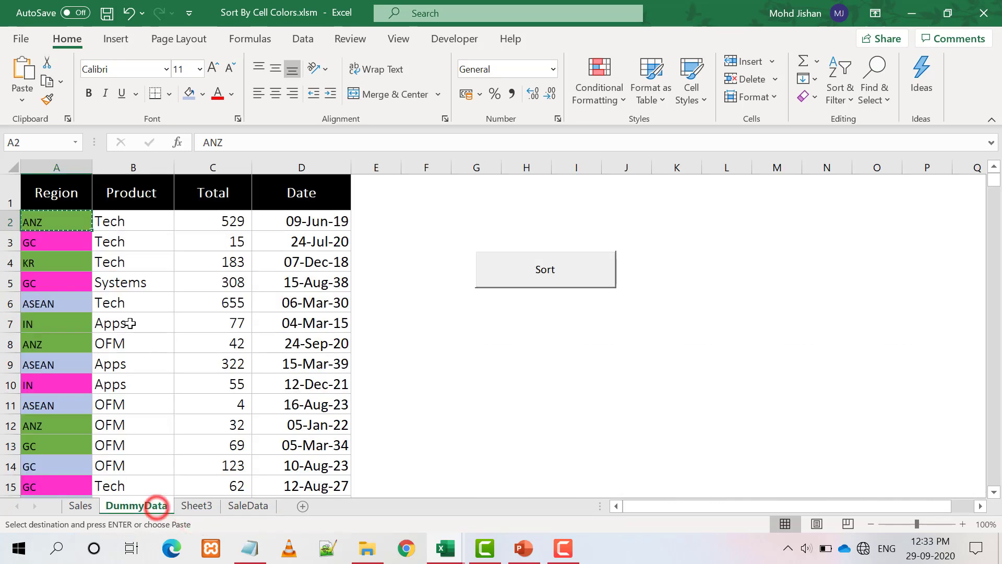
pyautogui.click(51, 305)
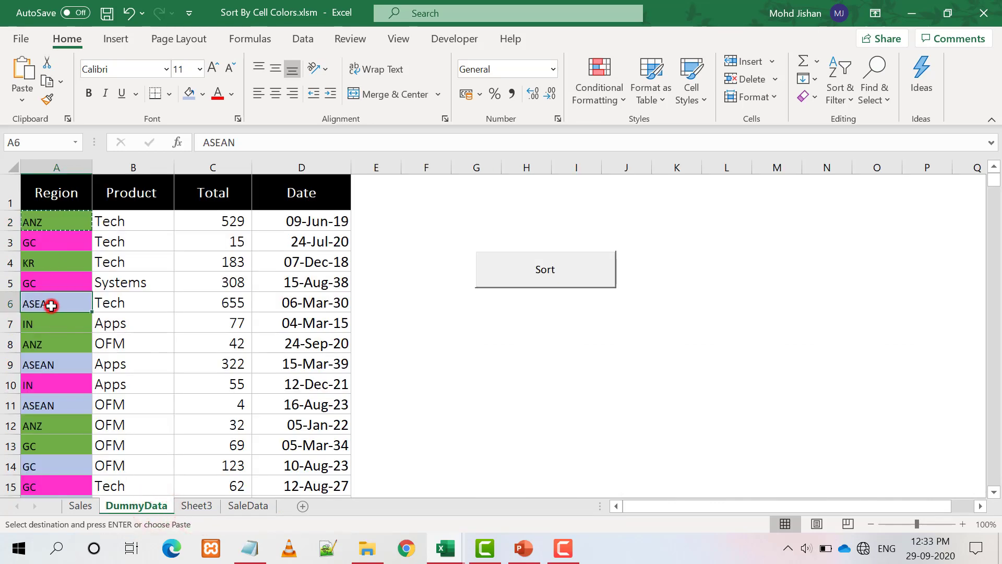
pyautogui.hotkey('ctrl', 'c')
pyautogui.click(193, 510)
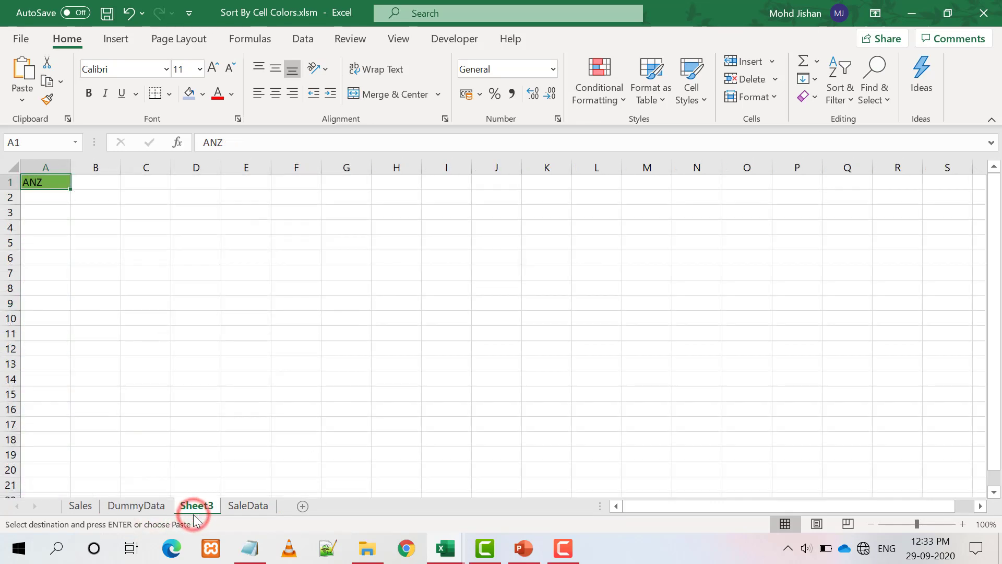
pyautogui.press('Down')
pyautogui.hotkey('ctrl', 'v')
# Copy the pink GC cell from DummyData A5 into Sheet3 A3.
pyautogui.click(152, 509)
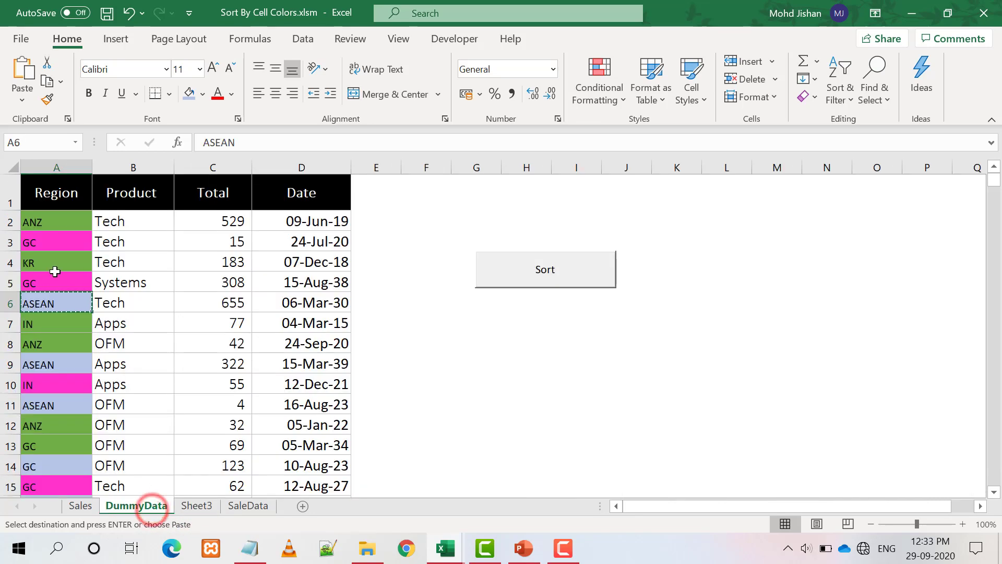
pyautogui.click(52, 282)
pyautogui.hotkey('ctrl', 'c')
pyautogui.click(194, 505)
pyautogui.press('Down')
pyautogui.hotkey('ctrl', 'v')
pyautogui.click(41, 176)
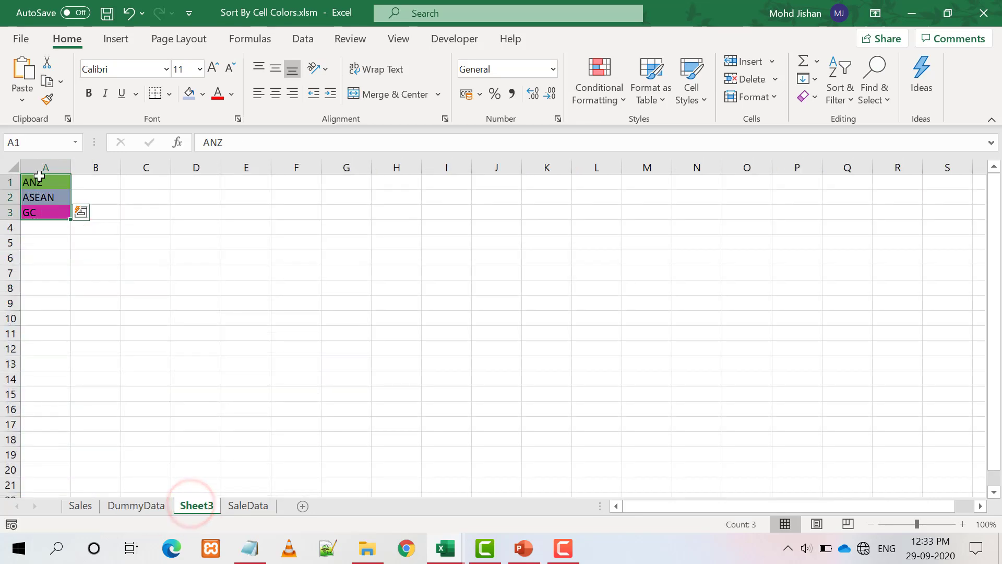
pyautogui.hotkey('alt', 'F11')
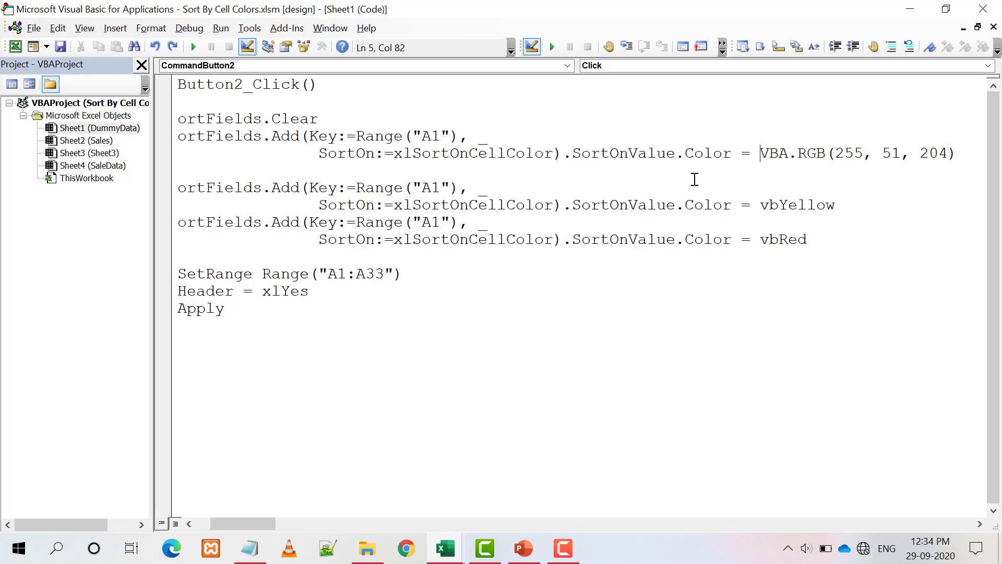
# Replace the first sort colour with Sheet3.Range("A1").Interior.Color.
pyautogui.hotkey('alt', 'Tab')
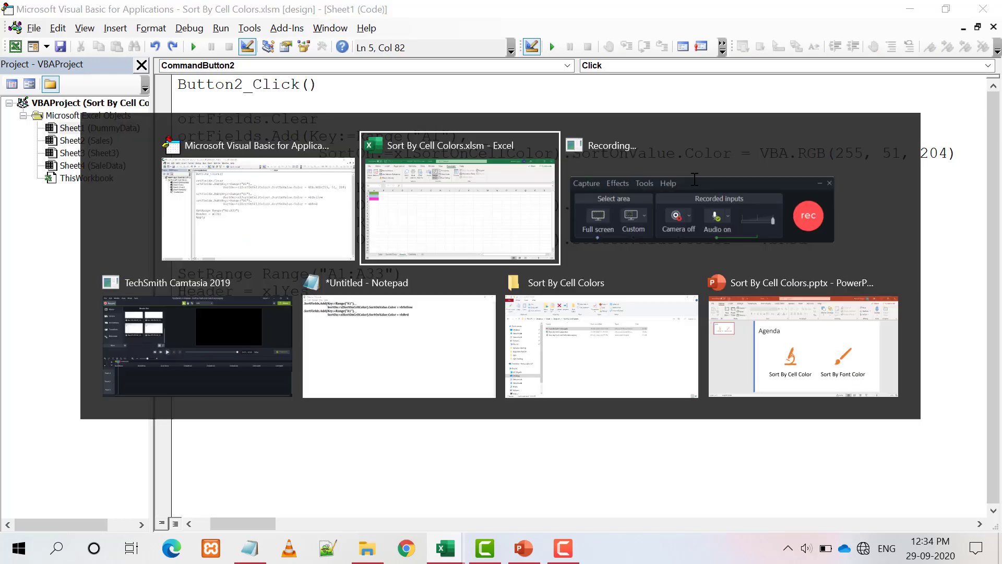
pyautogui.click(57, 185)
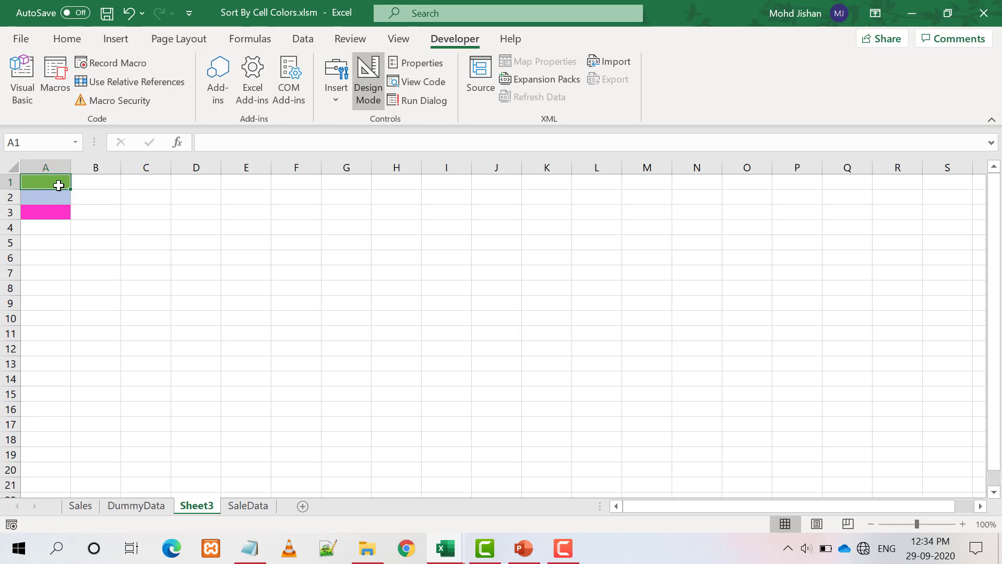
pyautogui.hotkey('alt', 'F11')
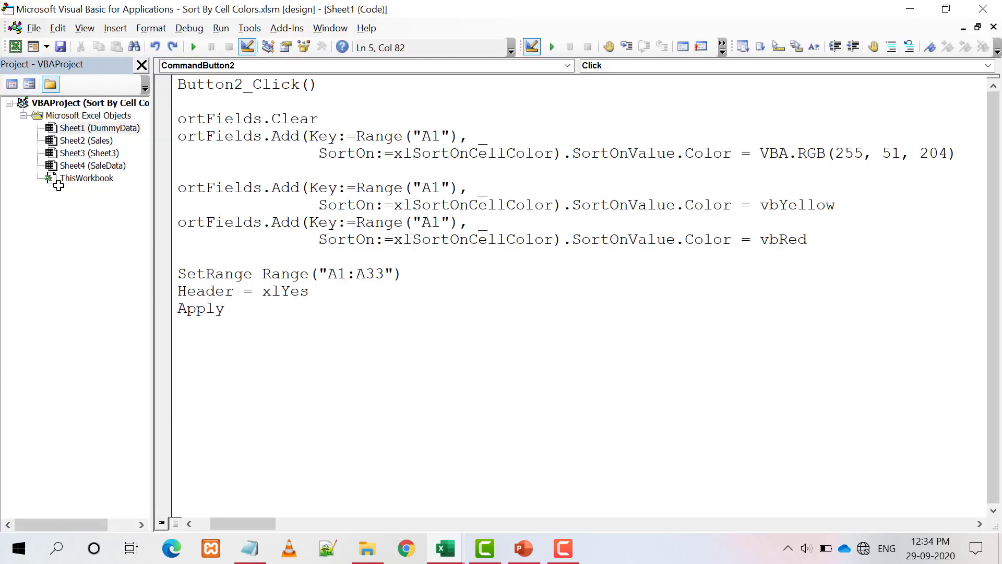
pyautogui.hotkey('shift', 'End')
pyautogui.press('Delete')
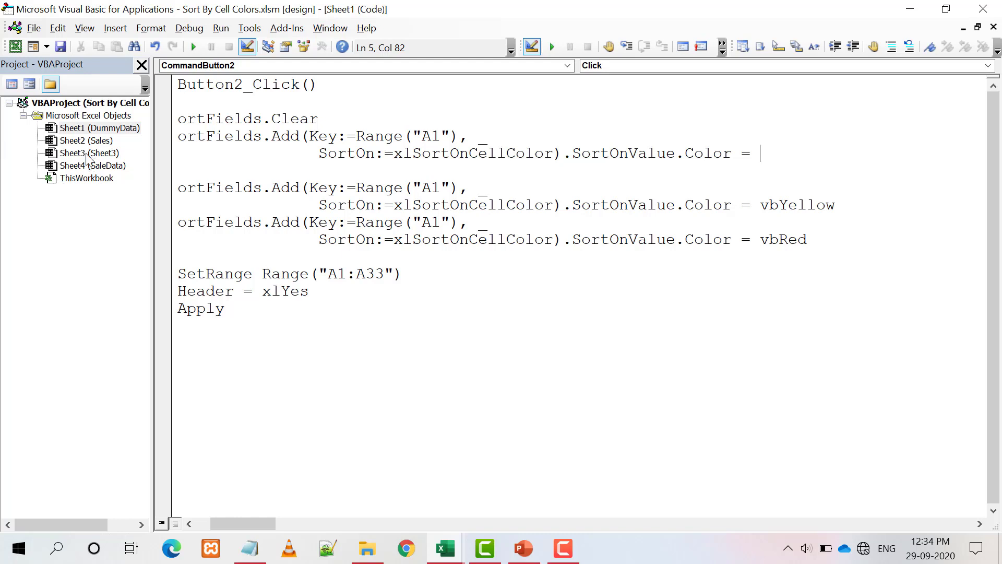
pyautogui.write('Sh')
pyautogui.write('eet3.')
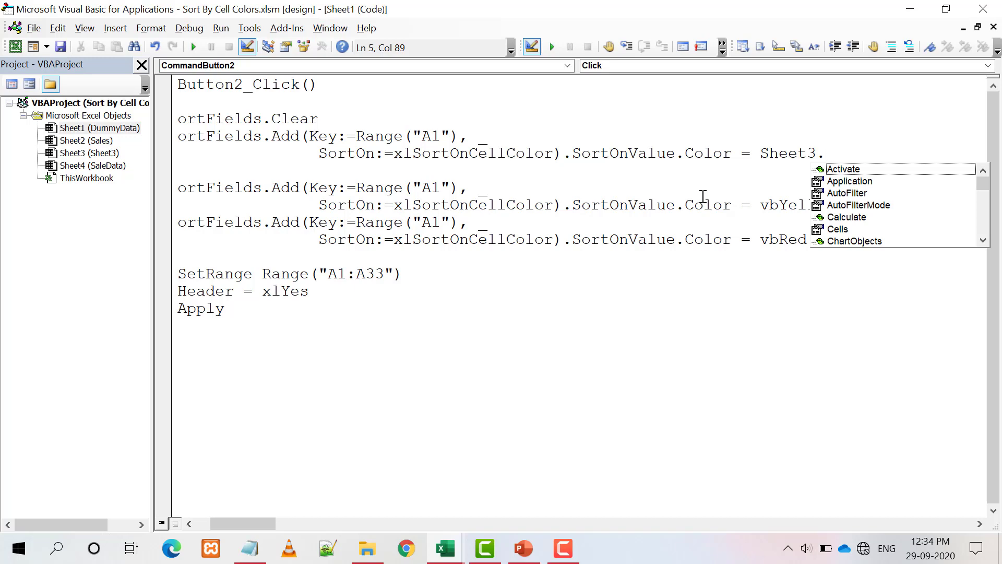
pyautogui.write('ra')
pyautogui.press('Tab')
pyautogui.write('(')
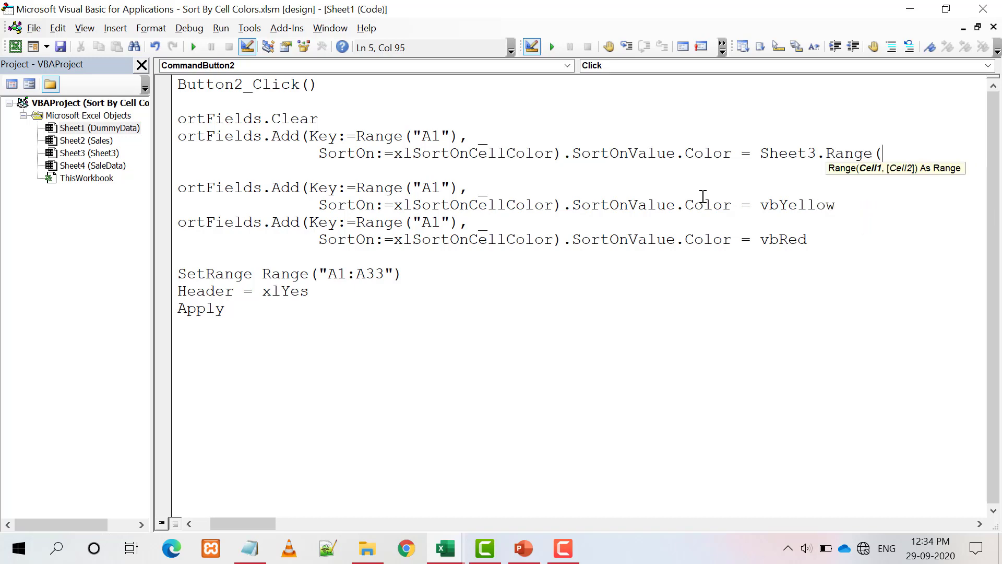
pyautogui.hotkey('alt', 'Tab')
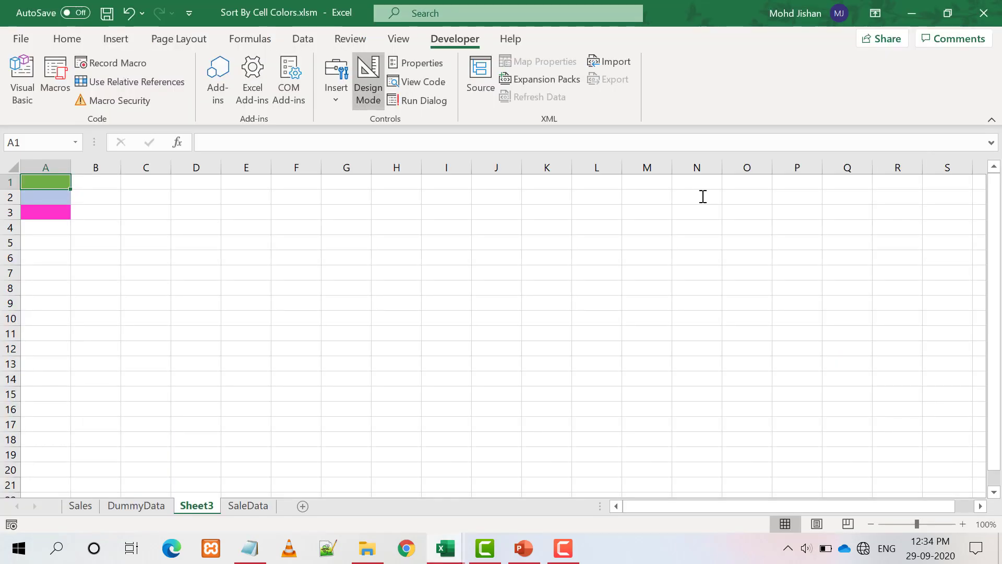
pyautogui.hotkey('alt', 'Tab')
pyautogui.write('A1')
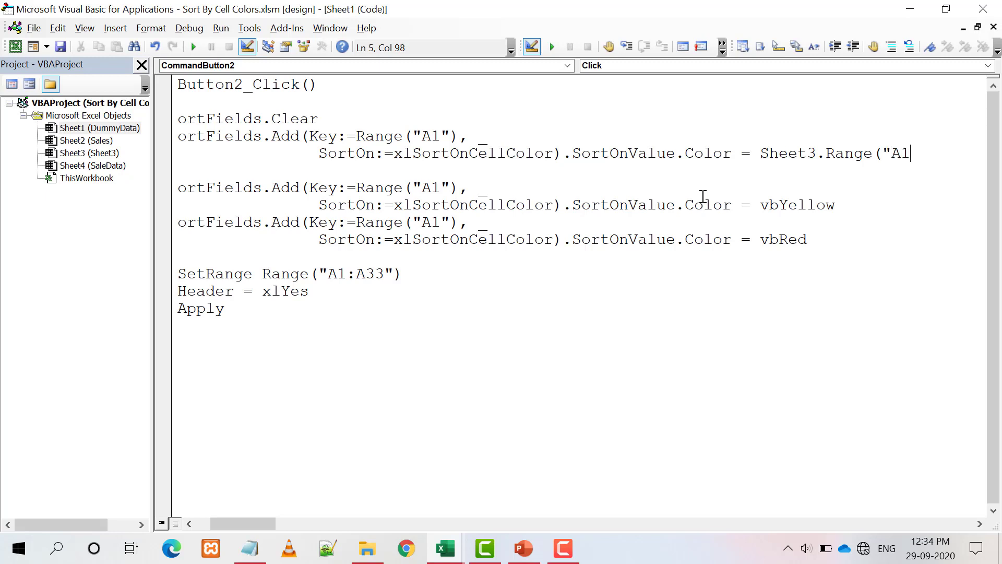
pyautogui.write('").i')
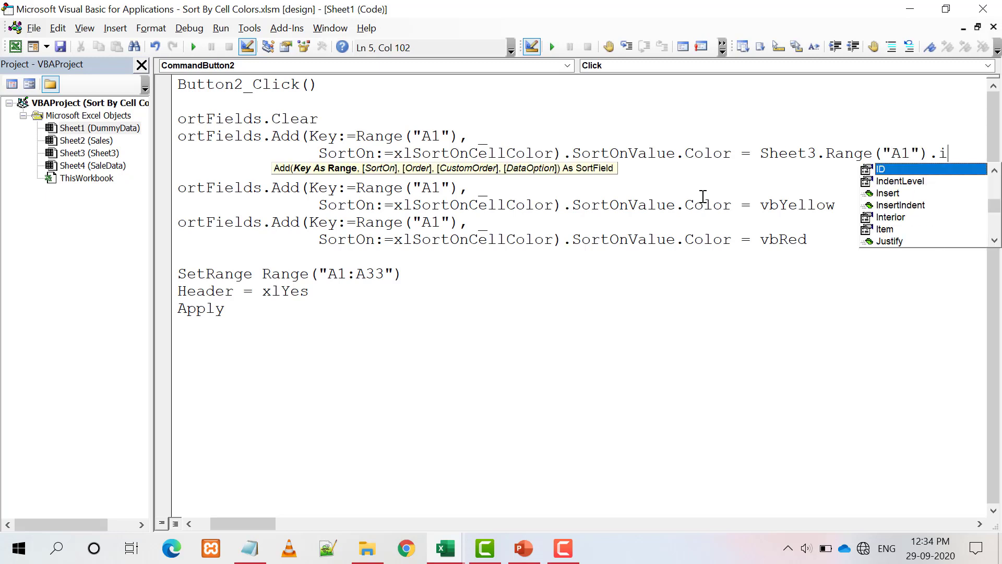
pyautogui.press('Down')
pyautogui.press('Down')
pyautogui.press('Tab')
pyautogui.write('.')
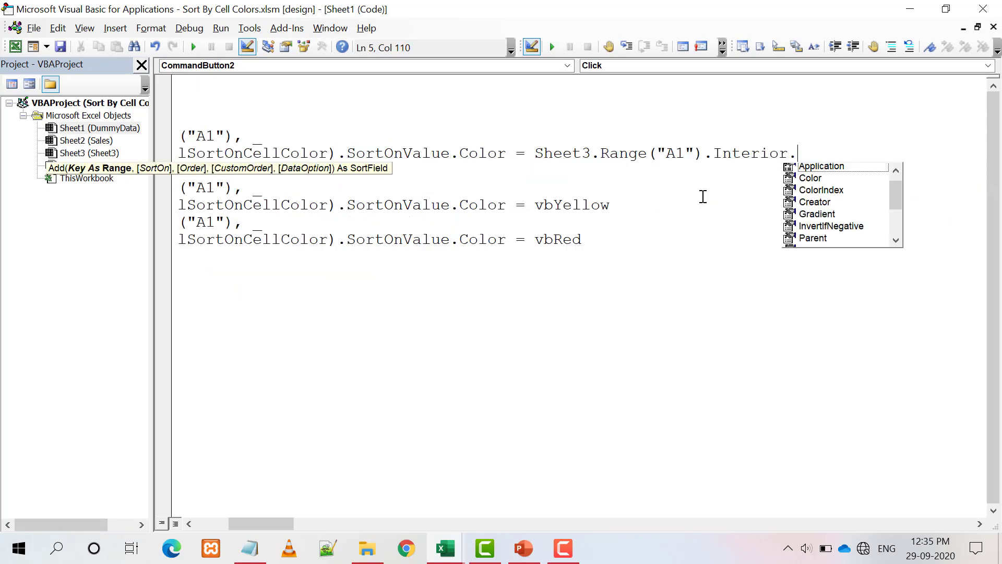
pyautogui.write('Color')
# Paste that expression over vbYellow and vbRed, changing their references to A2 and A3.
pyautogui.hotkey('ctrl', 'shift', 'Left')
pyautogui.hotkey('ctrl', 'shift', 'Left')
pyautogui.hotkey('ctrl', 'shift', 'Left')
pyautogui.hotkey('ctrl', 'shift', 'Left')
pyautogui.hotkey('ctrl', 'shift', 'Left')
pyautogui.hotkey('ctrl', 'shift', 'Left')
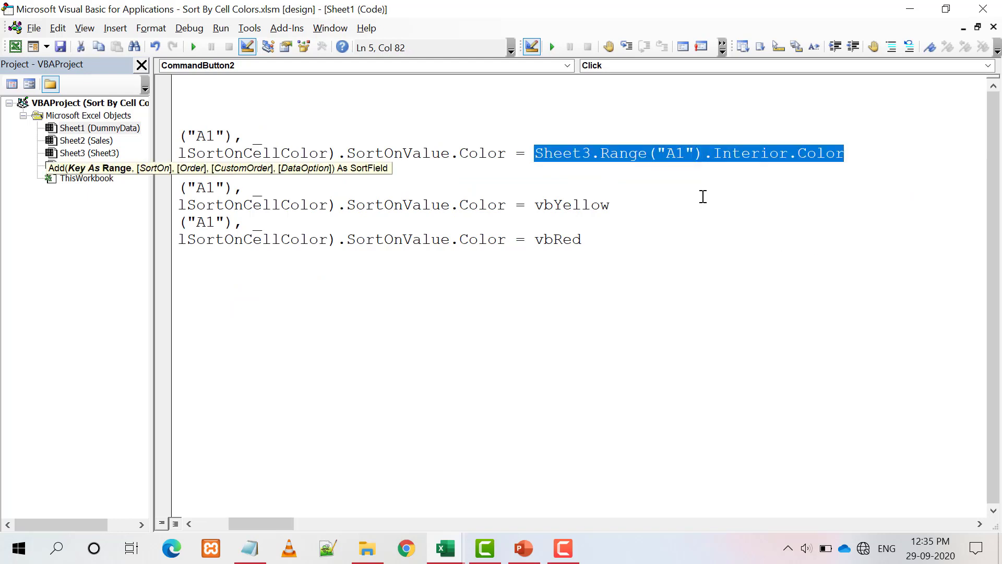
pyautogui.hotkey('ctrl', 'shift', 'Left')
pyautogui.hotkey('ctrl', 'shift', 'Right')
pyautogui.hotkey('ctrl', 'c')
pyautogui.doubleClick(535, 205)
pyautogui.hotkey('ctrl', 'v')
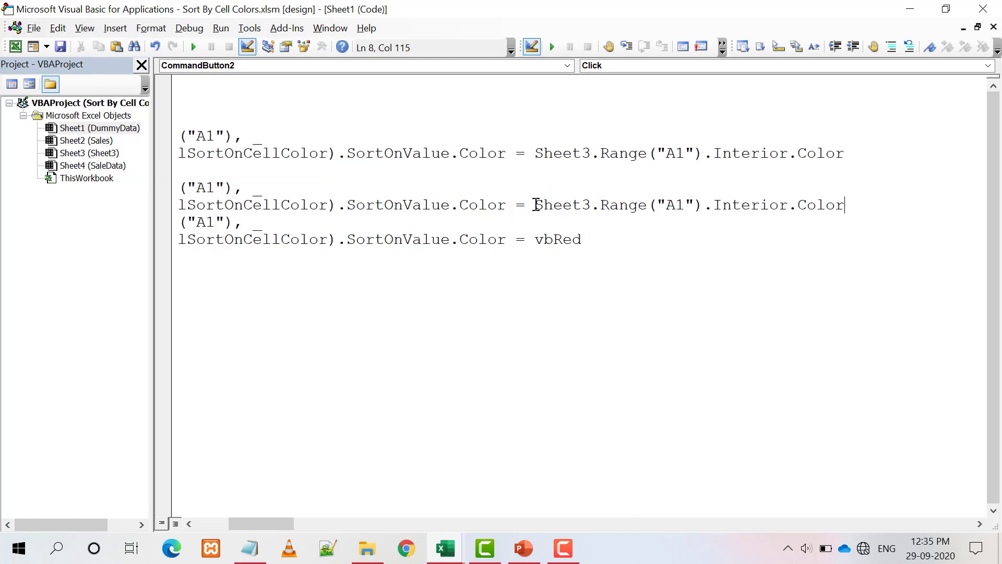
pyautogui.click(683, 204)
pyautogui.press('BackSpace')
pyautogui.write('2')
pyautogui.doubleClick(537, 238)
pyautogui.hotkey('ctrl', 'v')
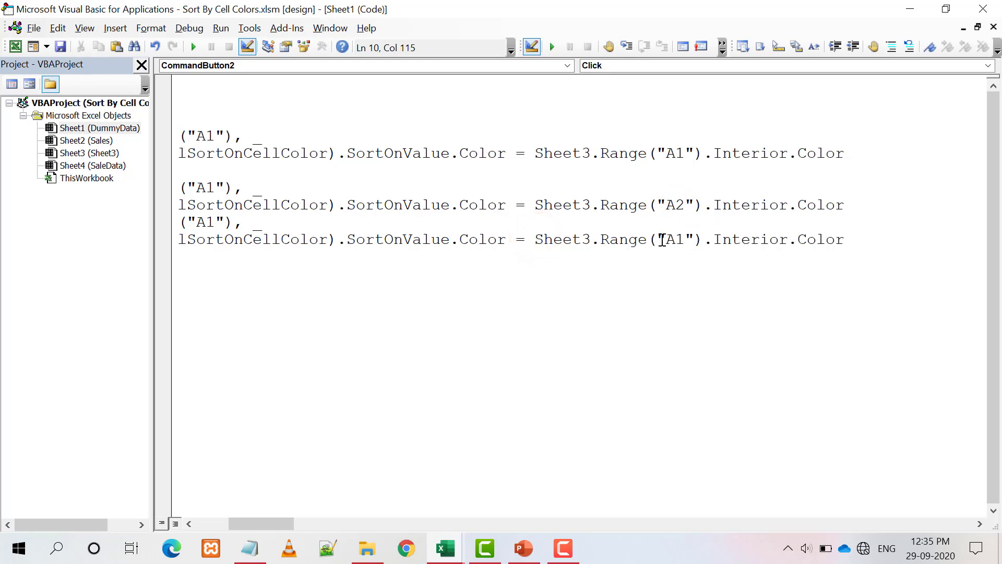
pyautogui.click(683, 239)
pyautogui.press('BackSpace')
pyautogui.write('3')
# Turn off Design Mode on DummyData, run the Sort button, and check the green-then-blue grouping.
pyautogui.click(17, 46)
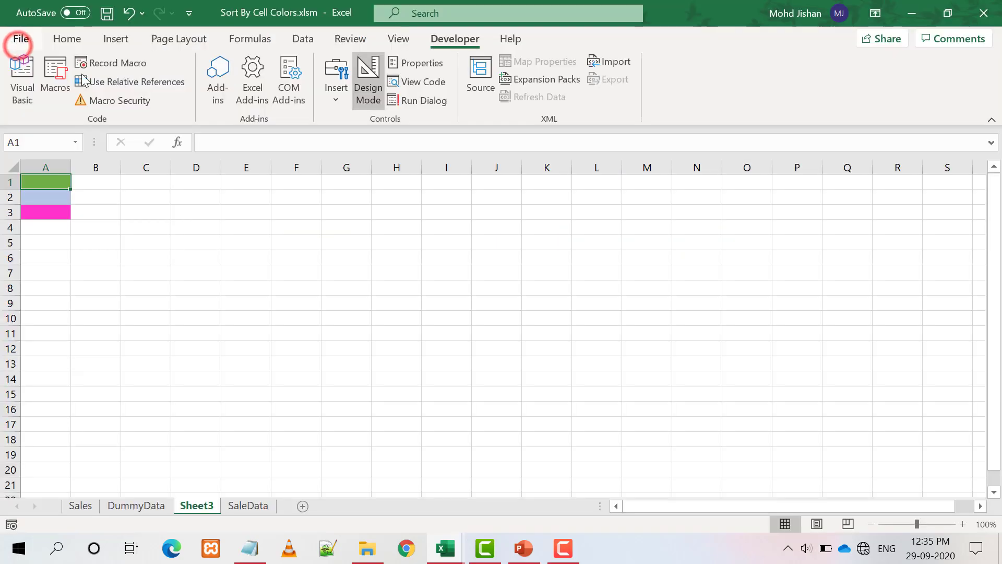
pyautogui.click(133, 506)
pyautogui.click(375, 98)
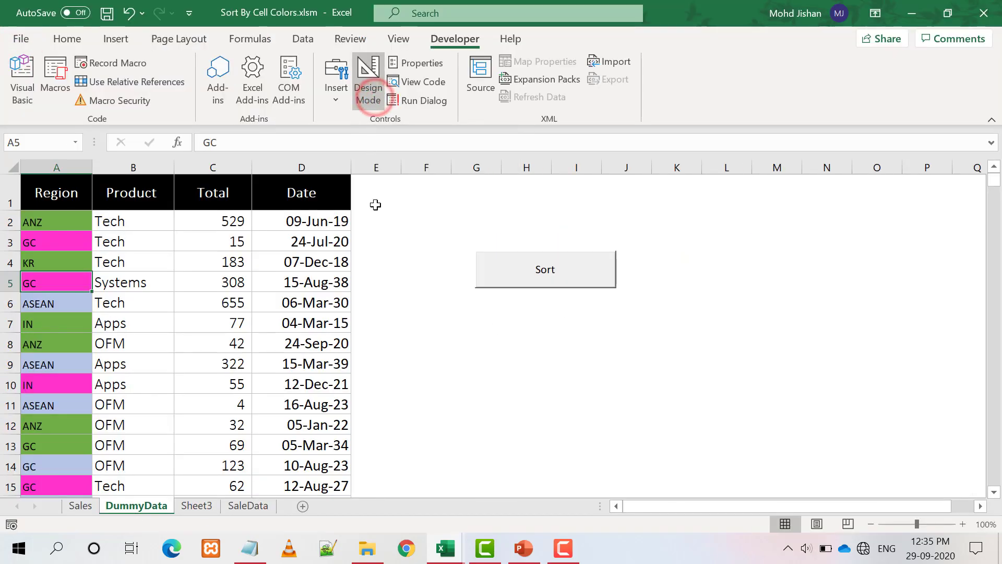
pyautogui.click(523, 265)
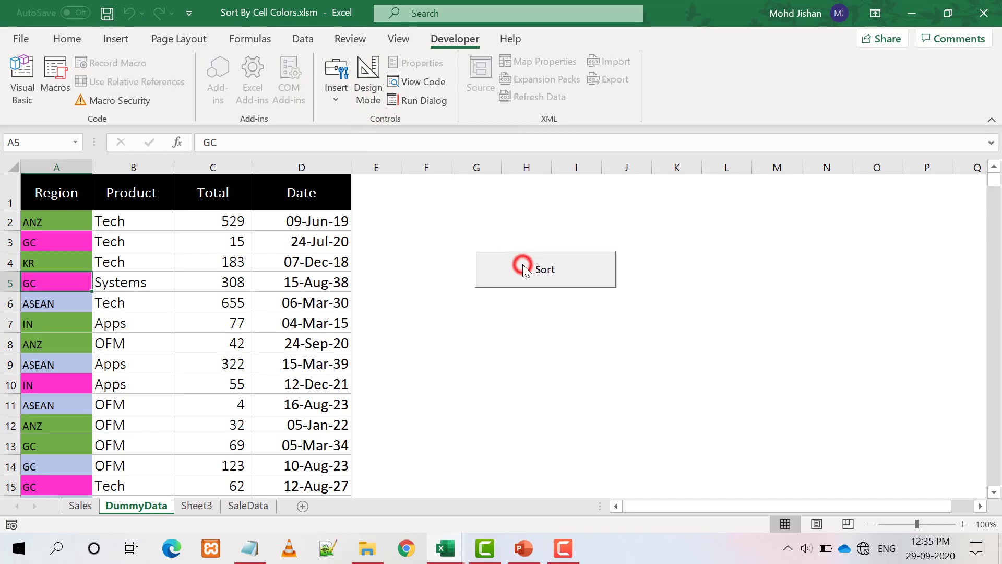
pyautogui.click(83, 307)
pyautogui.click(84, 312)
pyautogui.press('Down')
pyautogui.press('Down')
pyautogui.press('Down')
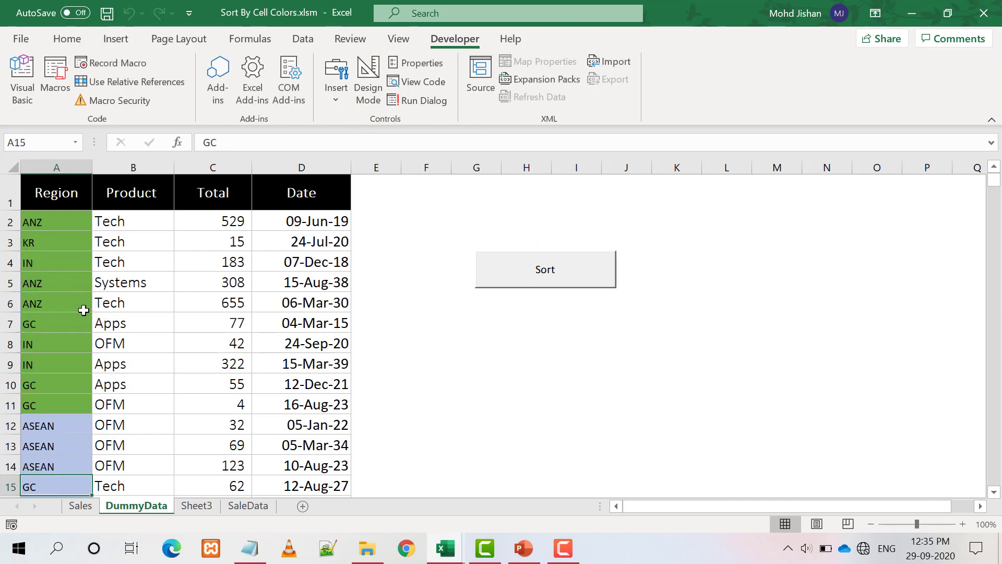
pyautogui.press('Down')
pyautogui.press('Down')
pyautogui.press('Down')
pyautogui.press('Down')
pyautogui.press('Down')
pyautogui.press('Down')
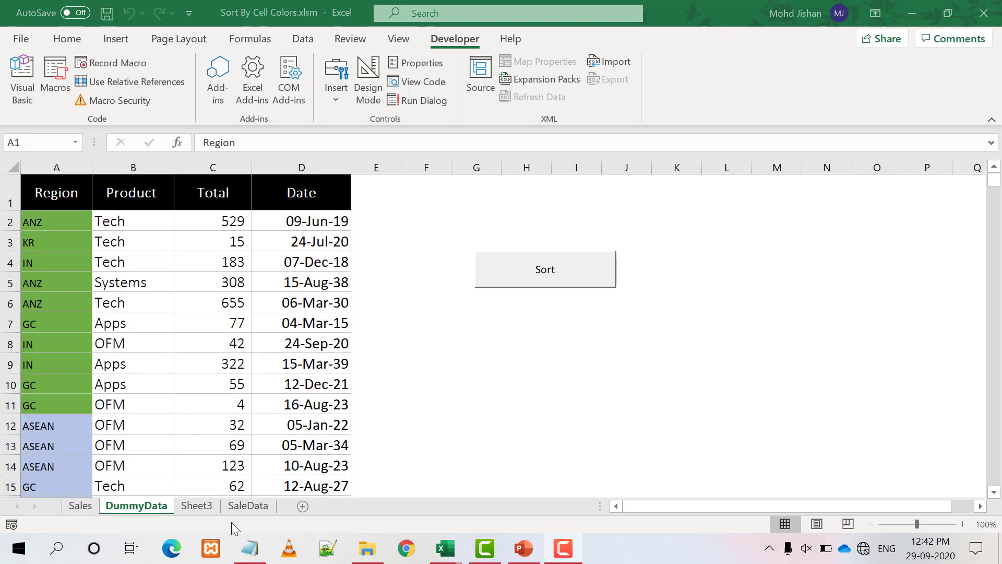
# Open SaleData and inspect the table's extent and its green, blue and red Region text.
pyautogui.click(229, 505)
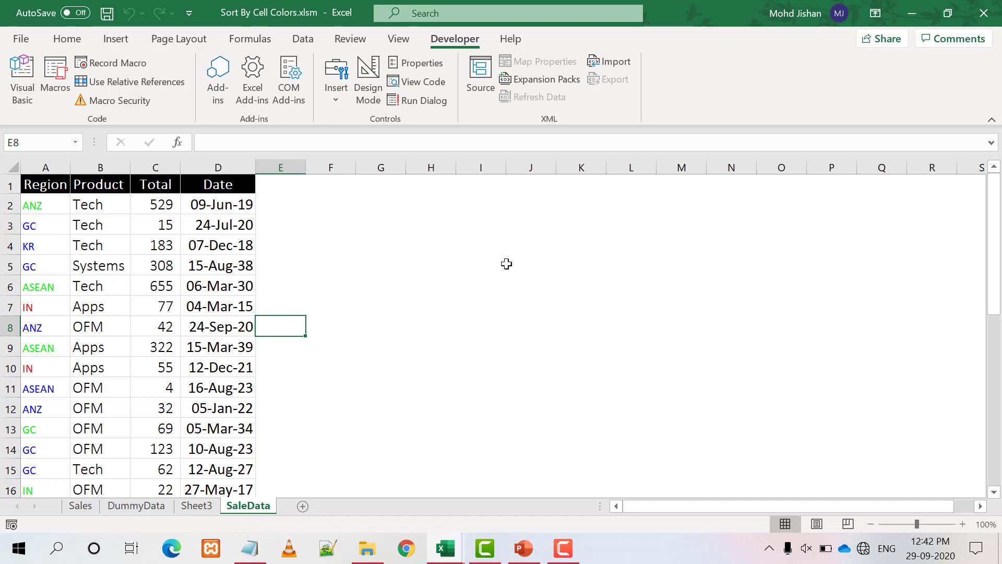
pyautogui.click(39, 195)
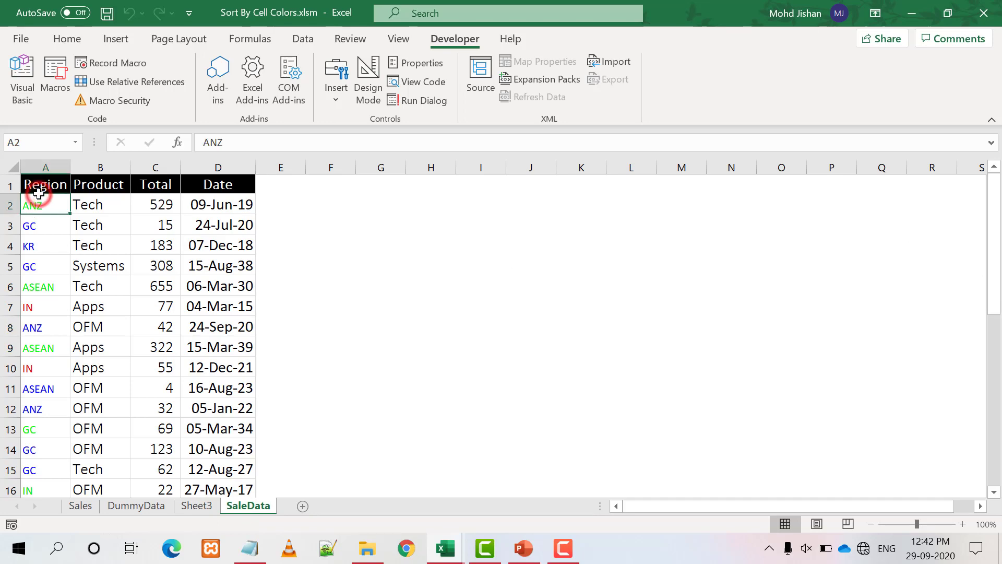
pyautogui.hotkey('ctrl', 'Down')
pyautogui.hotkey('ctrl', 'Right')
pyautogui.hotkey('ctrl', 'Up')
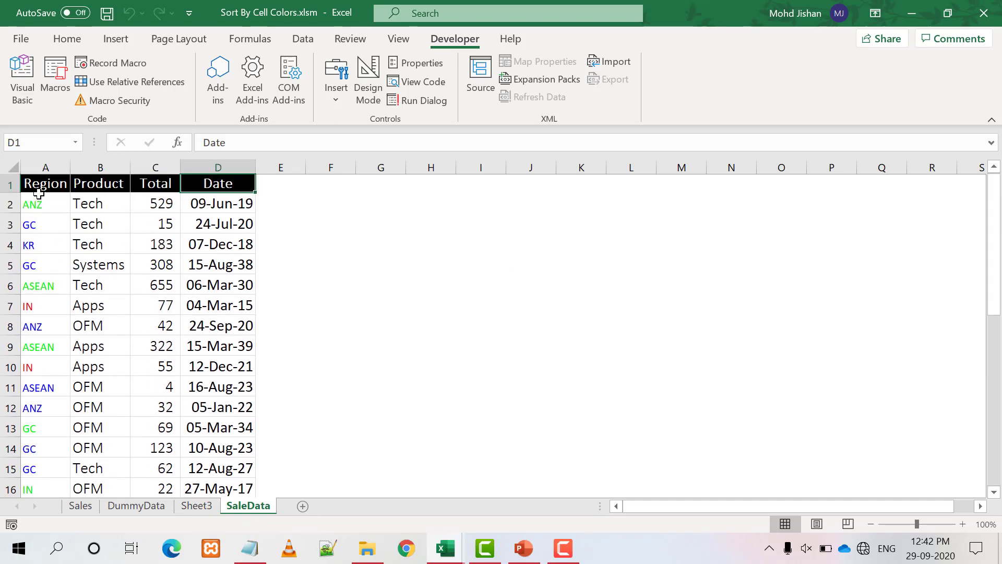
pyautogui.hotkey('ctrl', 'Left')
pyautogui.press('Down')
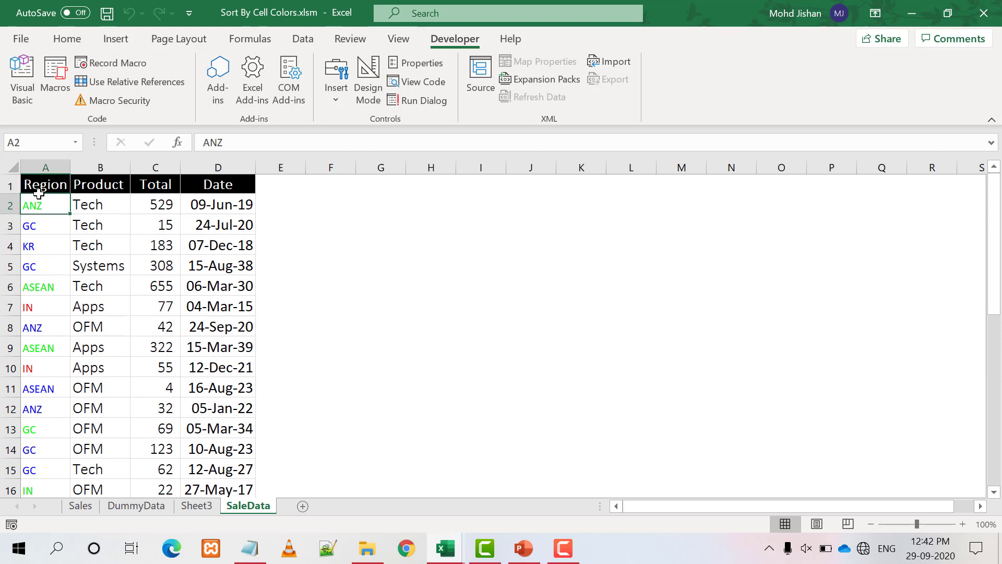
pyautogui.press('Down')
pyautogui.press('Down')
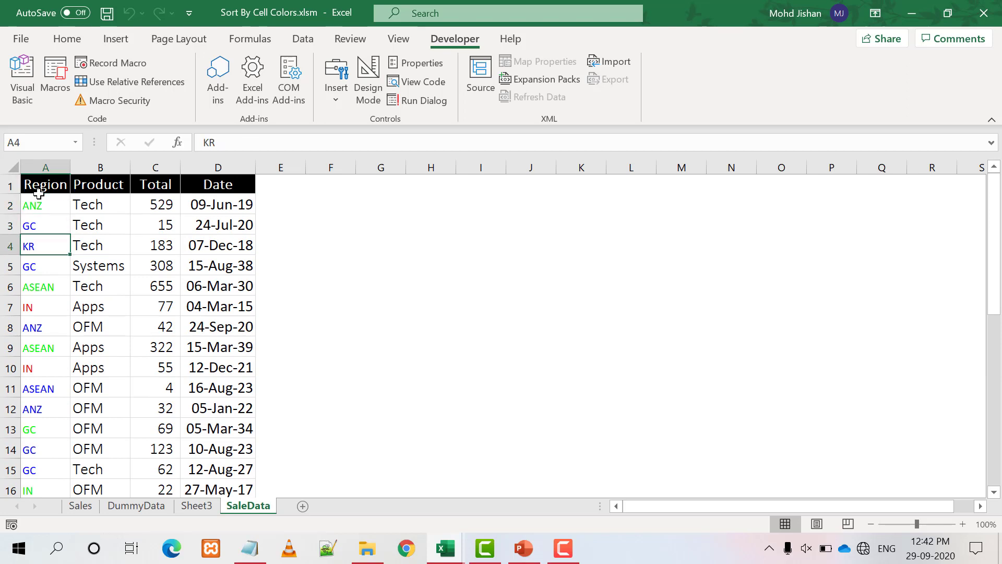
pyautogui.press('Down')
pyautogui.press('Down')
pyautogui.press('Down')
pyautogui.press('Up')
pyautogui.press('Up')
pyautogui.press('Up')
pyautogui.press('Up')
pyautogui.press('Up')
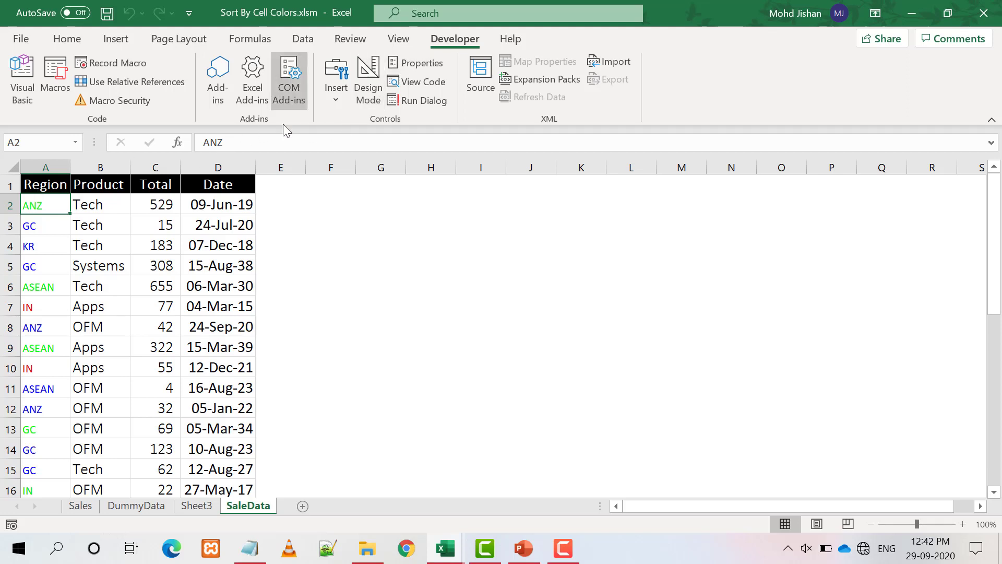
# Draw an ActiveX command button captioned 'Sort By Font Color' on SaleData and open its click code.
pyautogui.click(340, 104)
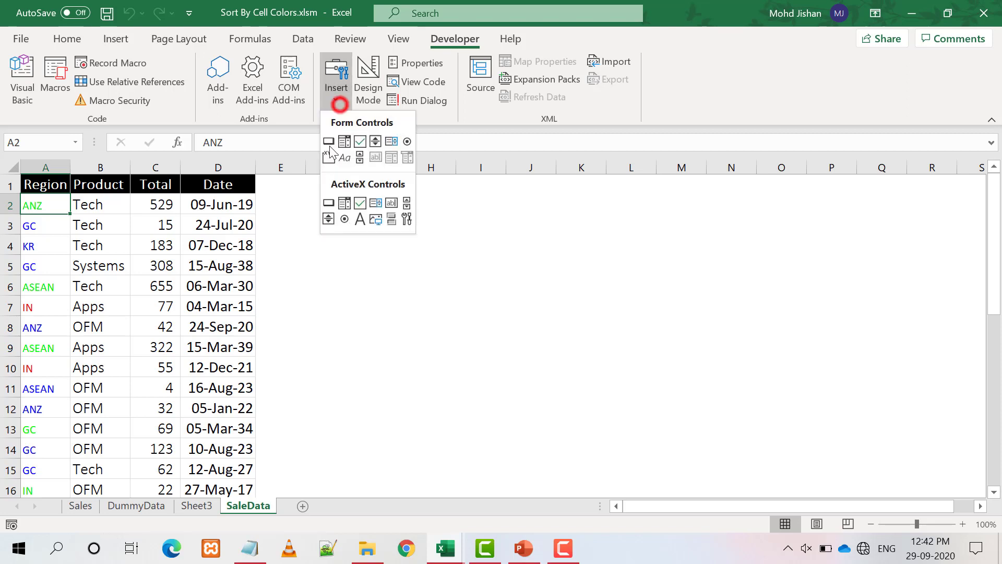
pyautogui.click(328, 202)
pyautogui.moveTo(395, 232); pyautogui.dragTo(551, 288)
pyautogui.rightClick(550, 289)
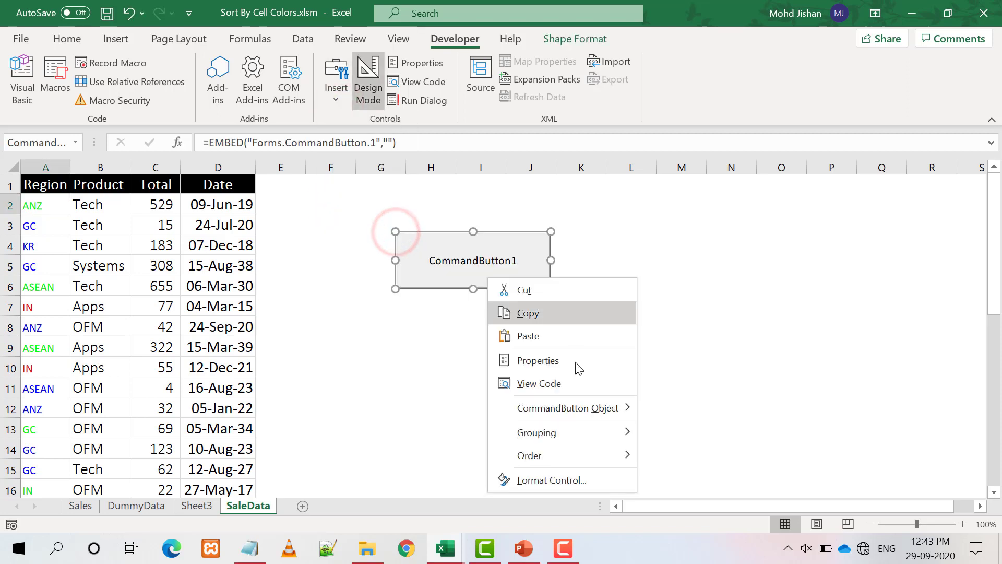
pyautogui.click(524, 358)
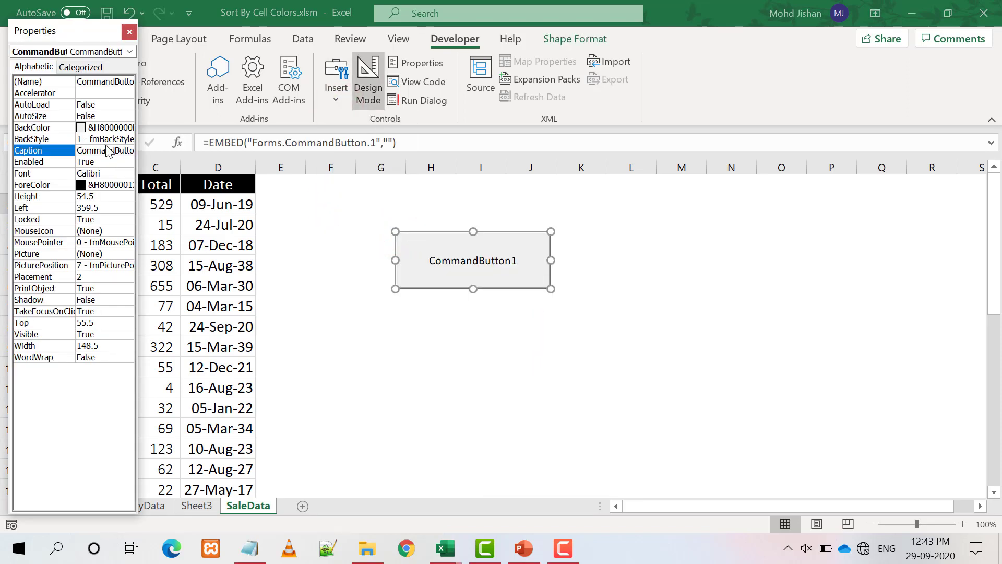
pyautogui.click(104, 151)
pyautogui.write('Sort ')
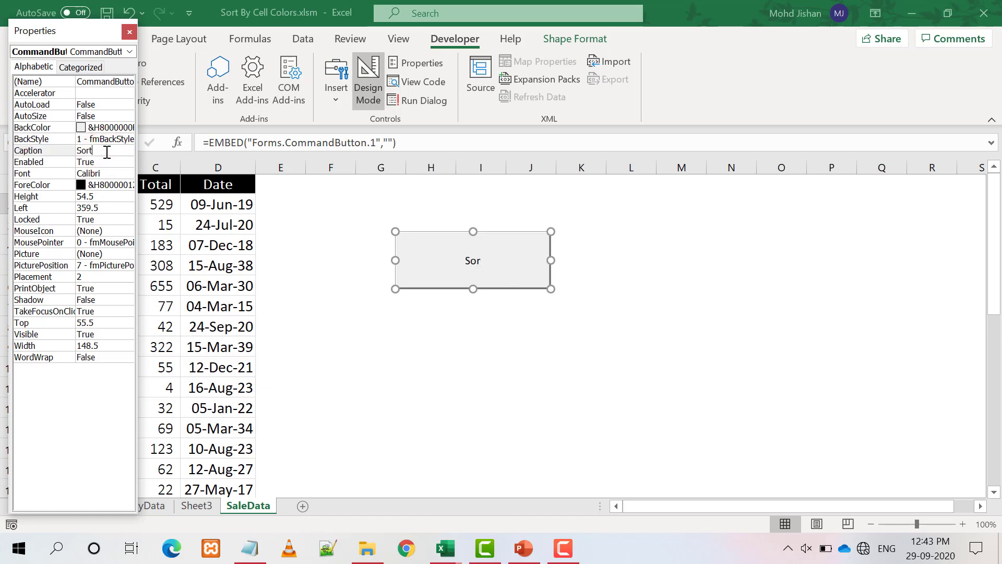
pyautogui.write('By Font')
pyautogui.write(' Color')
pyautogui.doubleClick(431, 250)
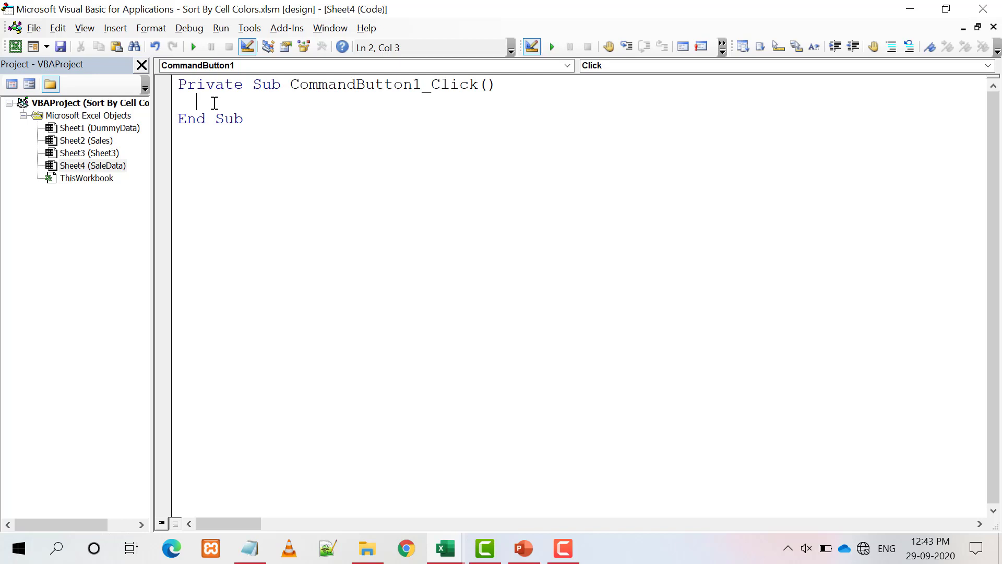
# Paste the copied With Sheet2.Sort block into CommandButton1_Click and change it to Sheet4.
pyautogui.doubleClick(86, 140)
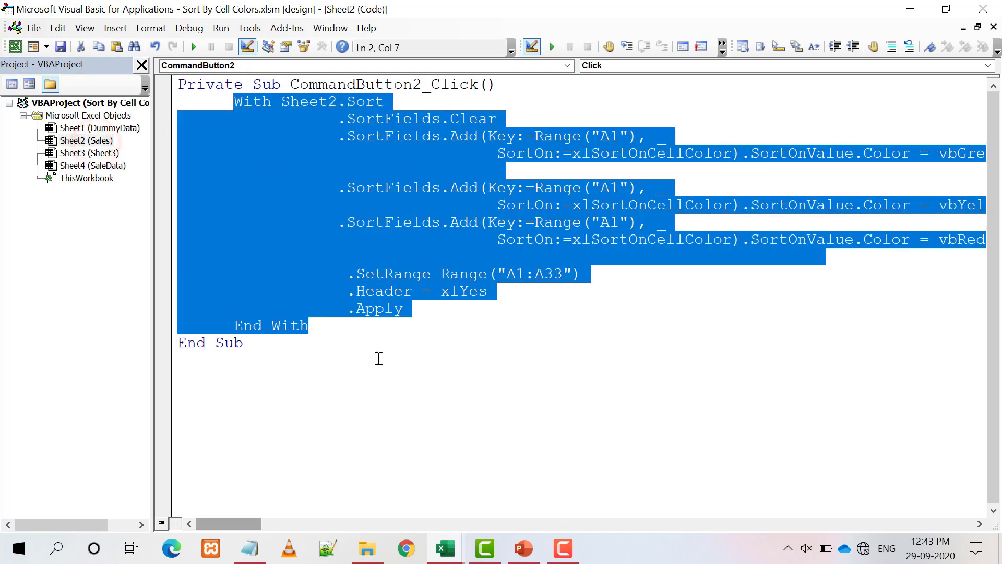
pyautogui.doubleClick(92, 165)
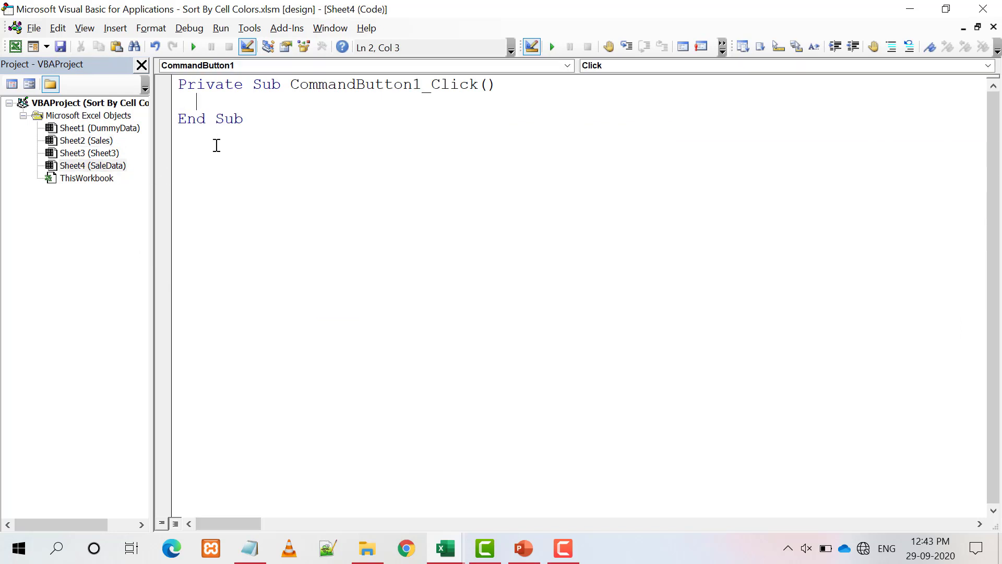
pyautogui.hotkey('ctrl', 'v')
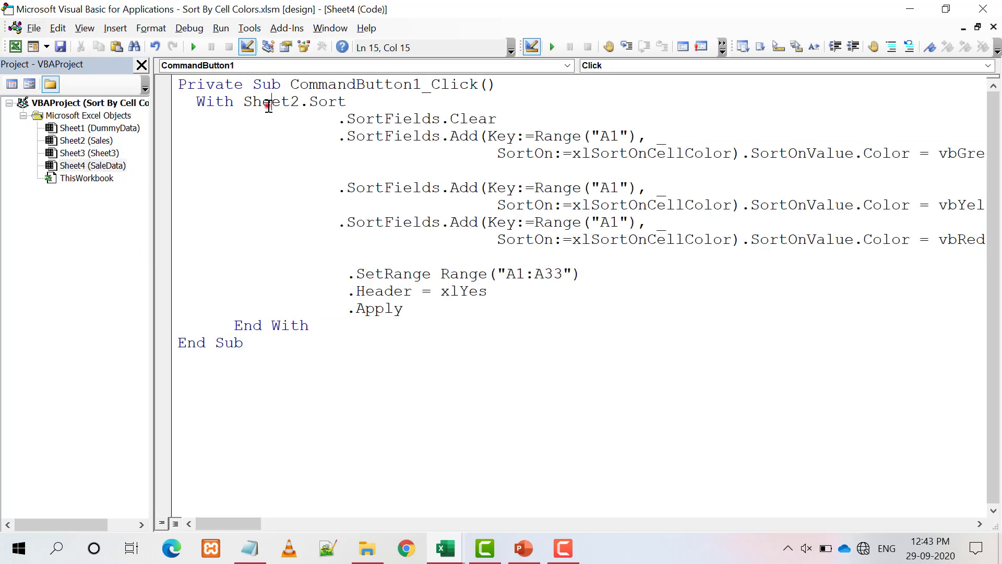
pyautogui.click(268, 106)
pyautogui.click(302, 103)
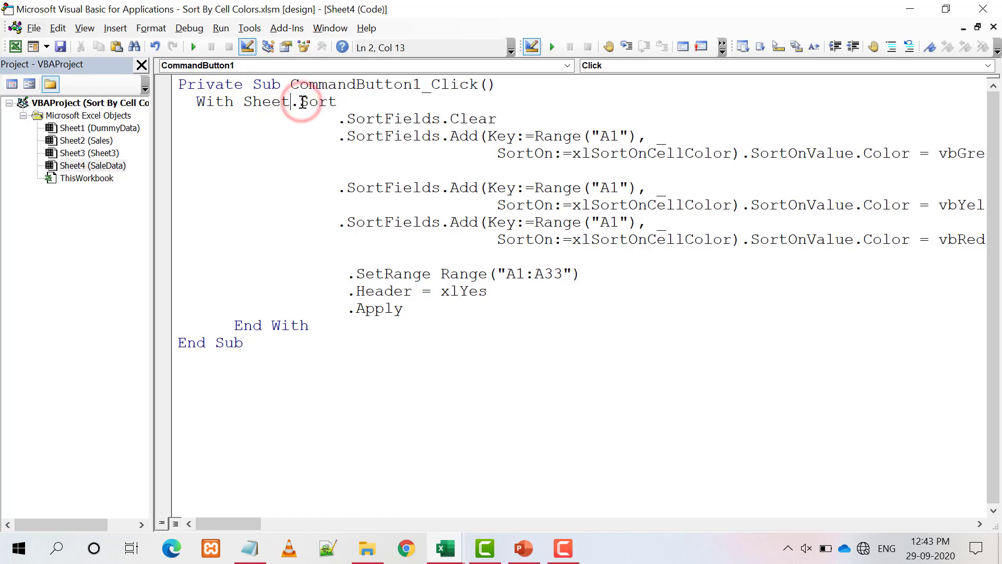
pyautogui.press('BackSpace')
pyautogui.write('4')
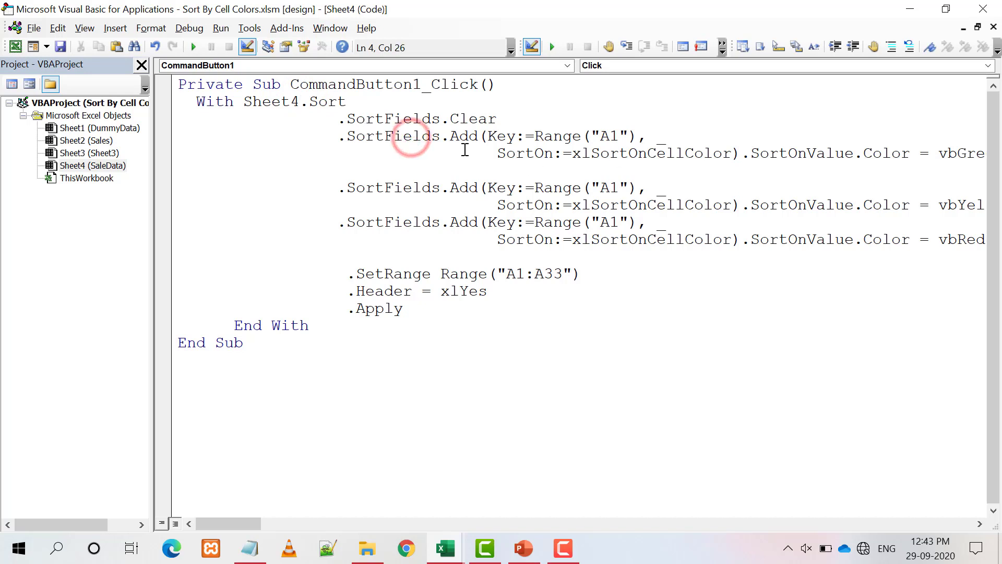
# Change all three sort fields from xlSortOnCellColor to xlSortOnFontColor.
pyautogui.doubleClick(610, 156)
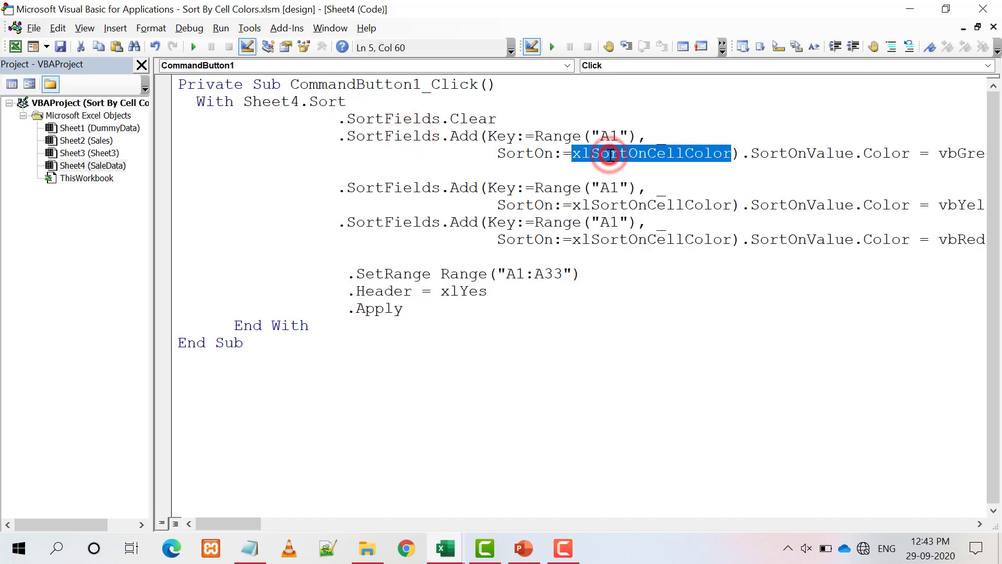
pyautogui.press('BackSpace')
pyautogui.write('xl')
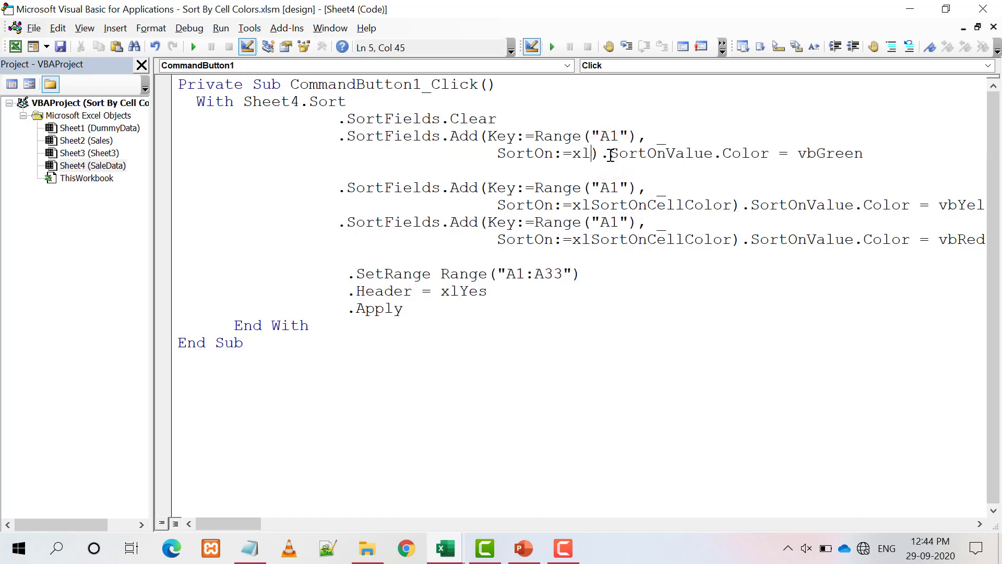
pyautogui.write('Sorton')
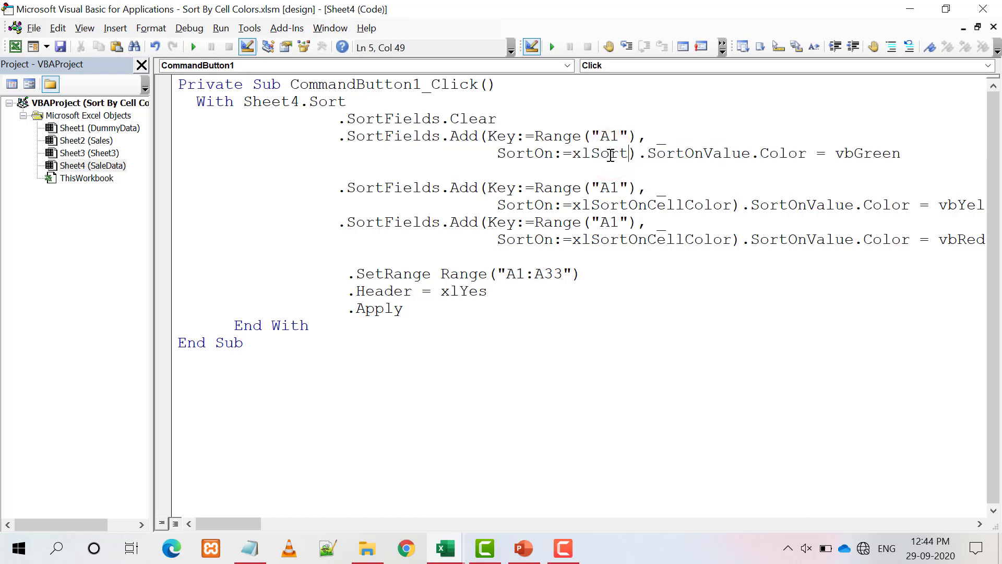
pyautogui.hotkey('ctrl', 'space')
pyautogui.press('Down')
pyautogui.press('Down')
pyautogui.press('Tab')
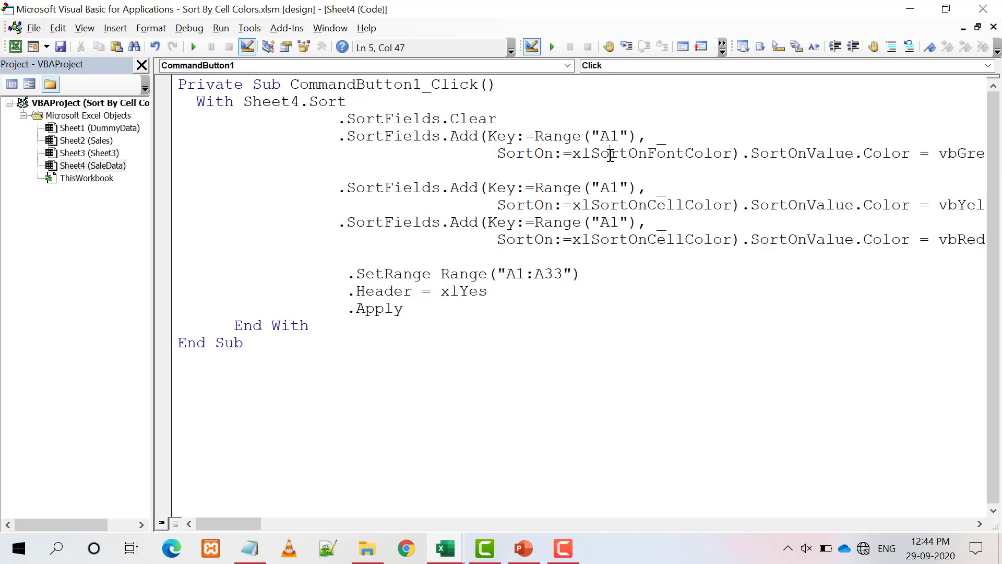
pyautogui.doubleClick(610, 156)
pyautogui.hotkey('ctrl', 'c')
pyautogui.doubleClick(628, 205)
pyautogui.hotkey('ctrl', 'v')
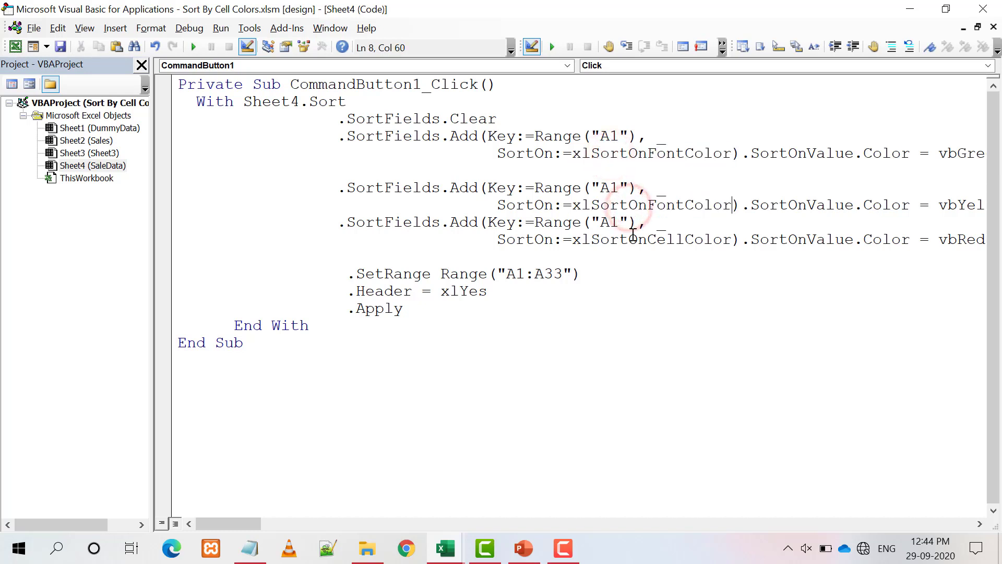
pyautogui.doubleClick(633, 237)
pyautogui.hotkey('ctrl', 'v')
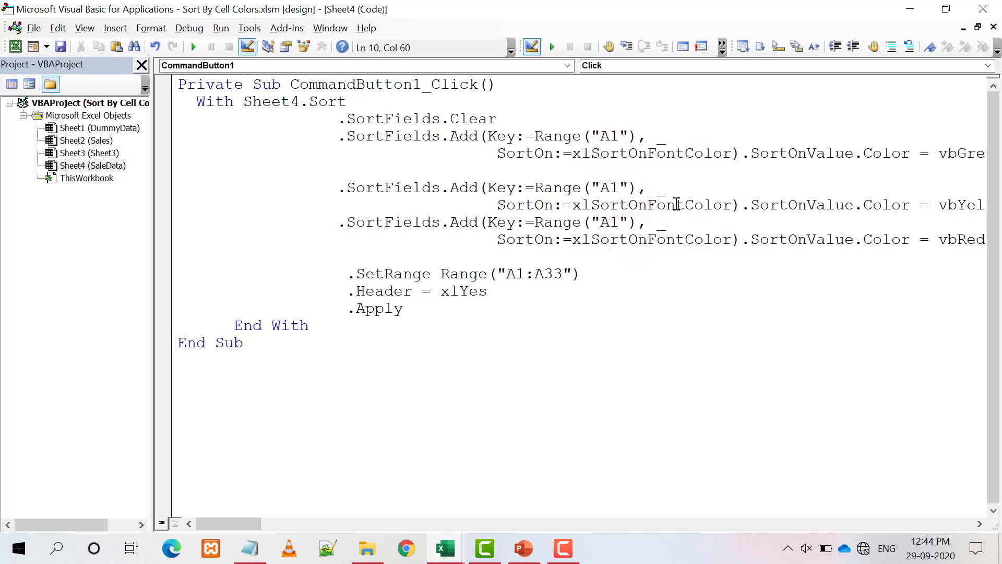
pyautogui.moveTo(250, 525); pyautogui.dragTo(275, 525)
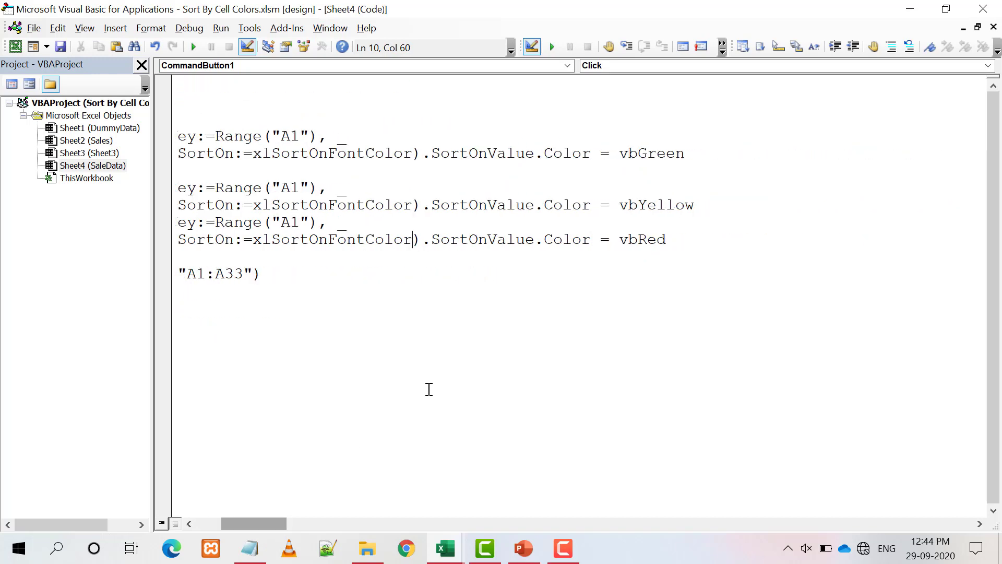
# After comparing the Region font colours in Excel, replace vbYellow with vbBlue in the second sort field.
pyautogui.click(657, 149)
pyautogui.hotkey('alt', 'Tab')
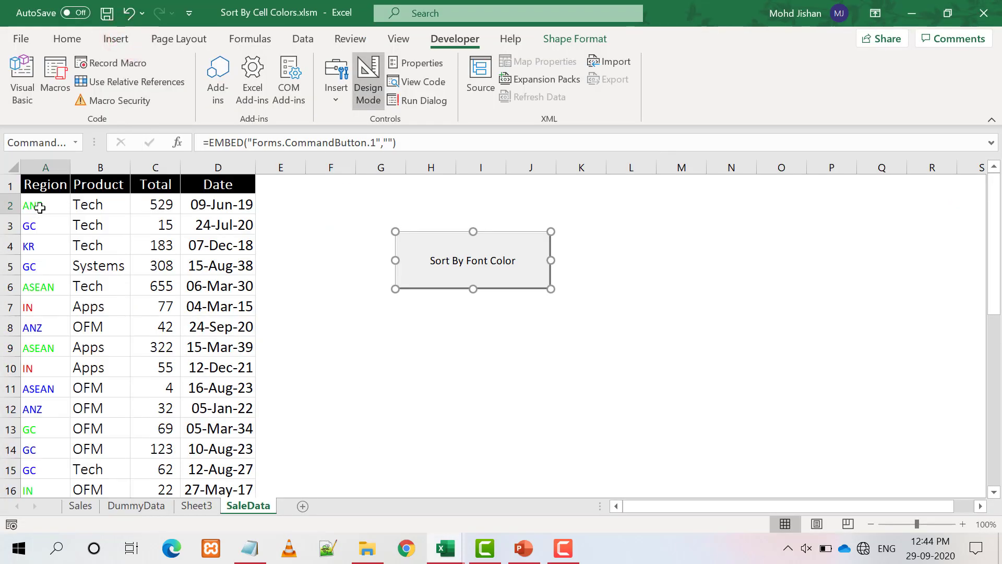
pyautogui.click(40, 207)
pyautogui.hotkey('alt', 'Tab')
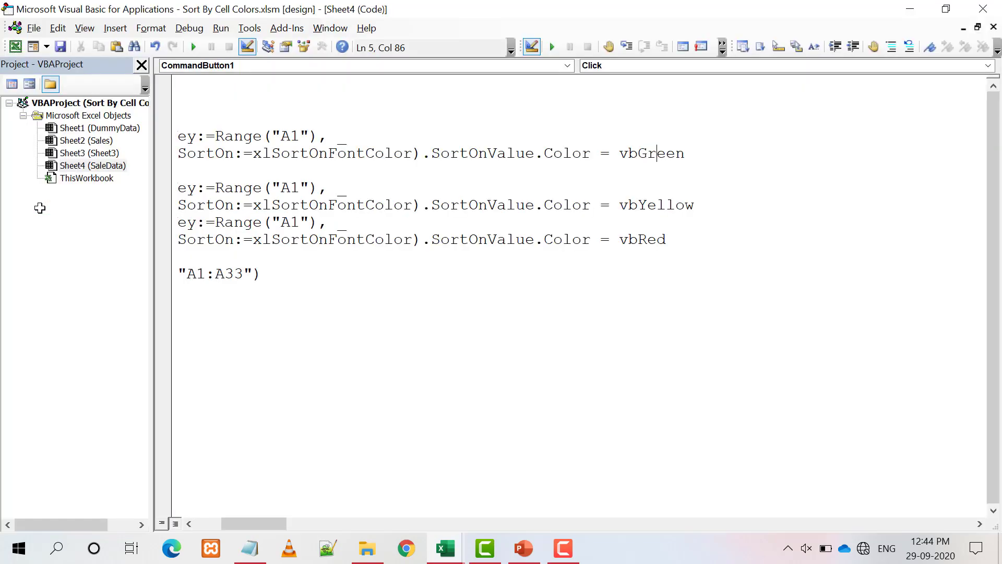
pyautogui.click(635, 209)
pyautogui.hotkey('alt', 'Tab')
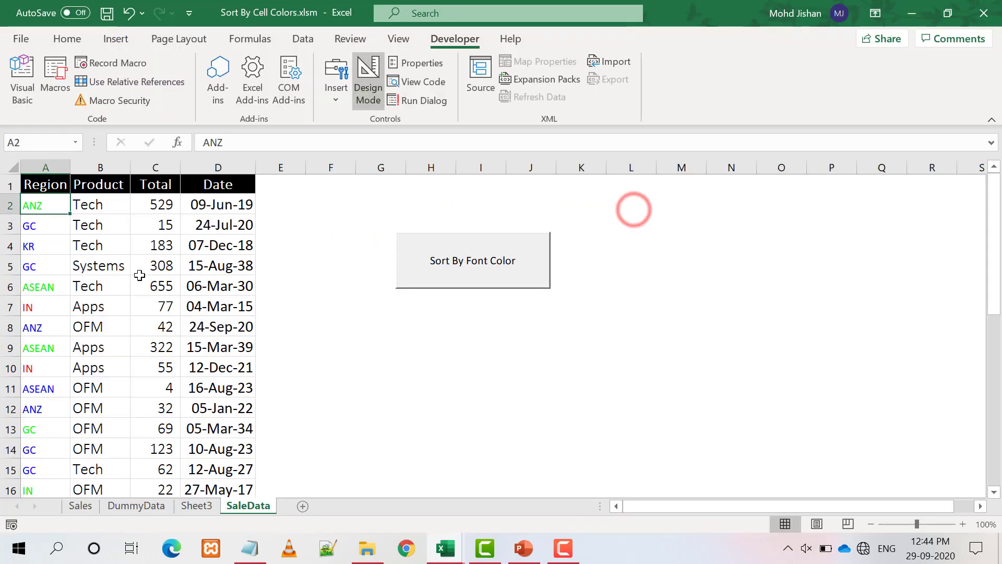
pyautogui.hotkey('alt', 'Tab')
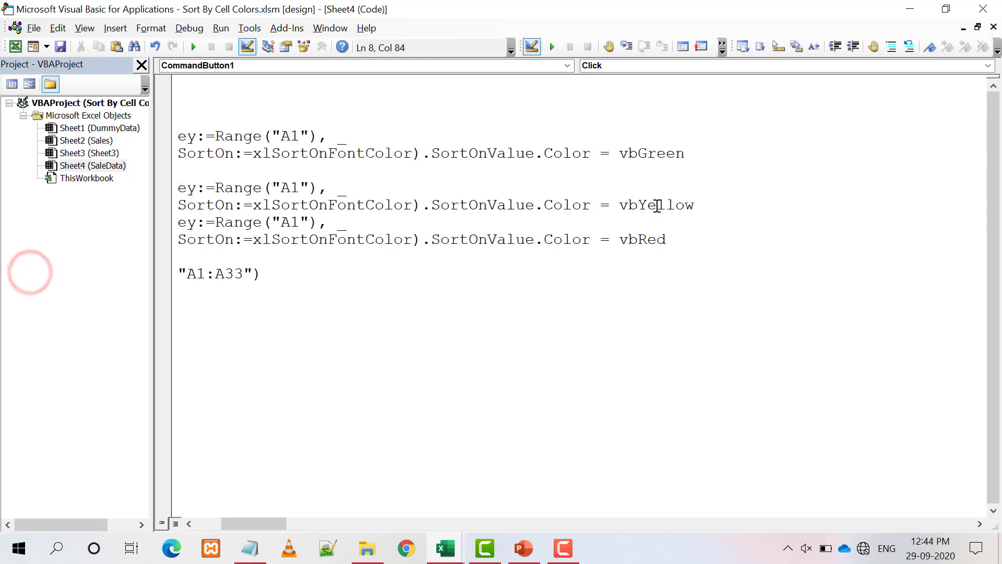
pyautogui.doubleClick(656, 205)
pyautogui.write('vb')
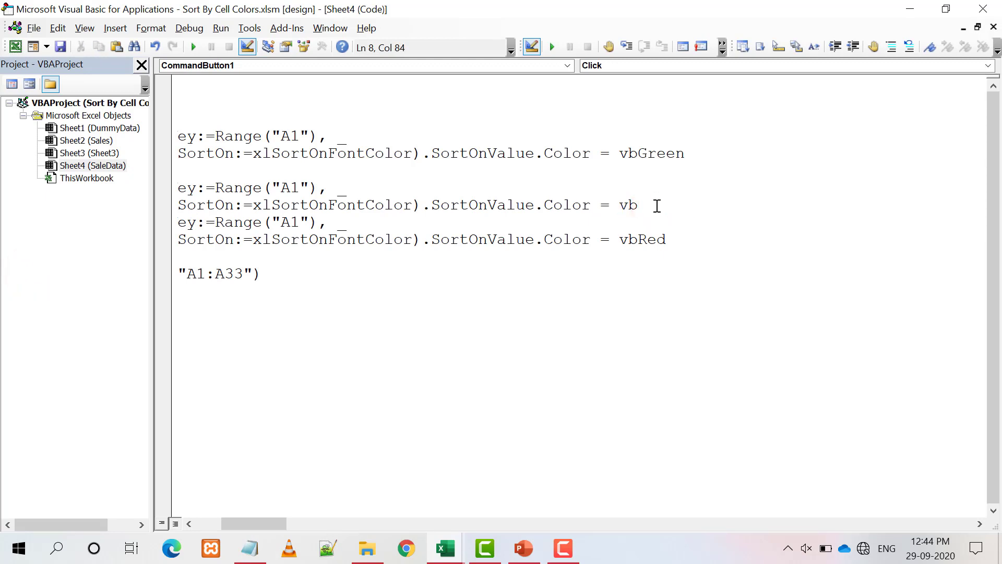
pyautogui.write('B')
pyautogui.hotkey('ctrl', 'space')
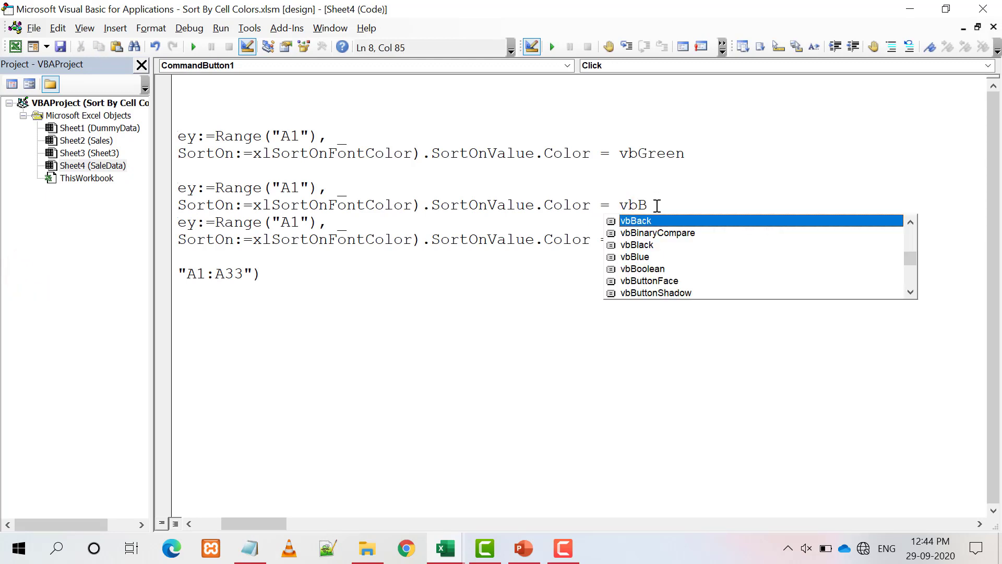
pyautogui.press('Down')
pyautogui.press('Down')
pyautogui.press('Down')
pyautogui.press('Tab')
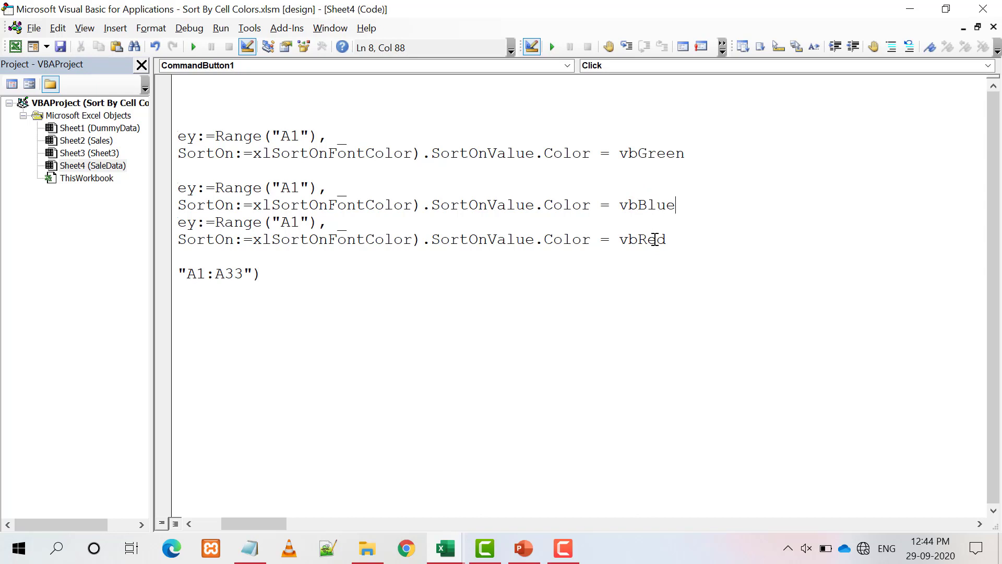
pyautogui.click(655, 239)
pyautogui.click(422, 205)
pyautogui.press('Up')
pyautogui.press('Up')
pyautogui.press('Up')
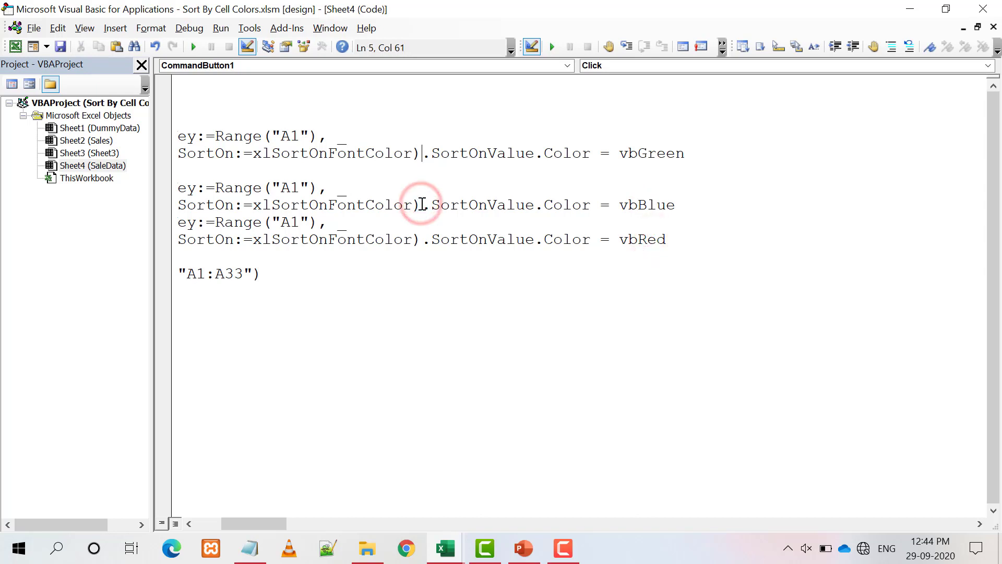
pyautogui.press('Up')
pyautogui.press('Up')
pyautogui.press('Up')
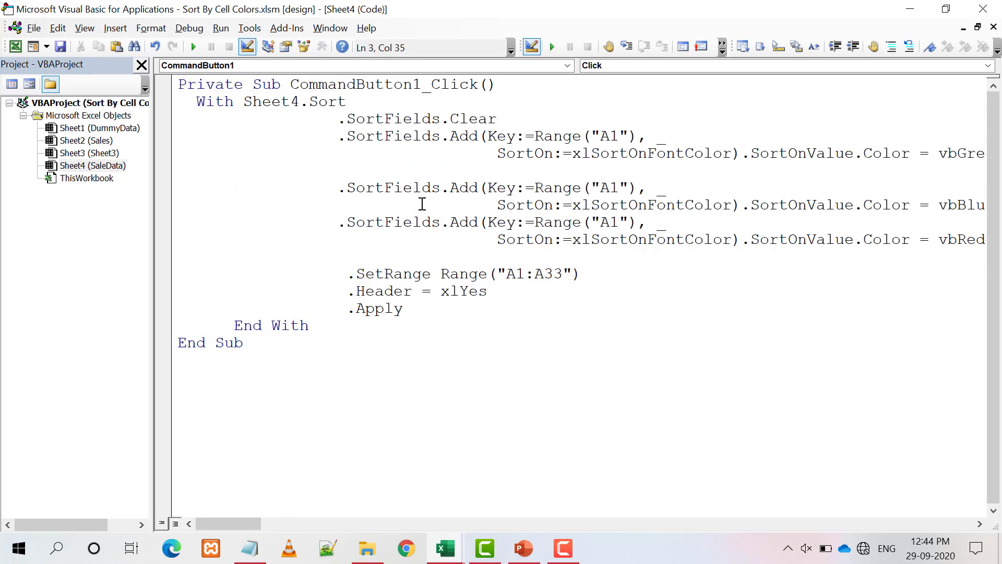
# Turn off Design Mode, click Sort By Font Color, and verify green rows 2–13, then blue.
pyautogui.click(15, 47)
pyautogui.click(364, 84)
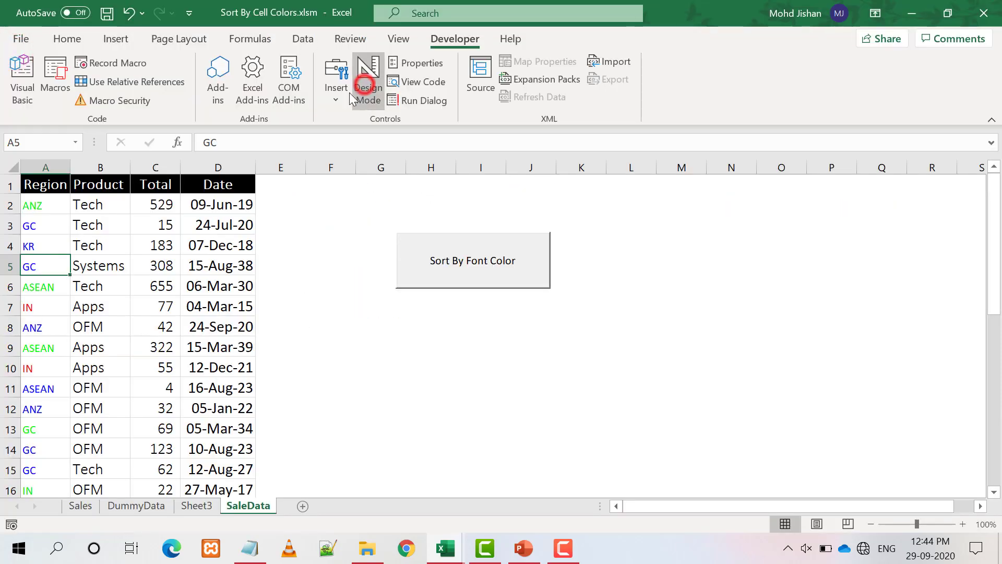
pyautogui.click(477, 265)
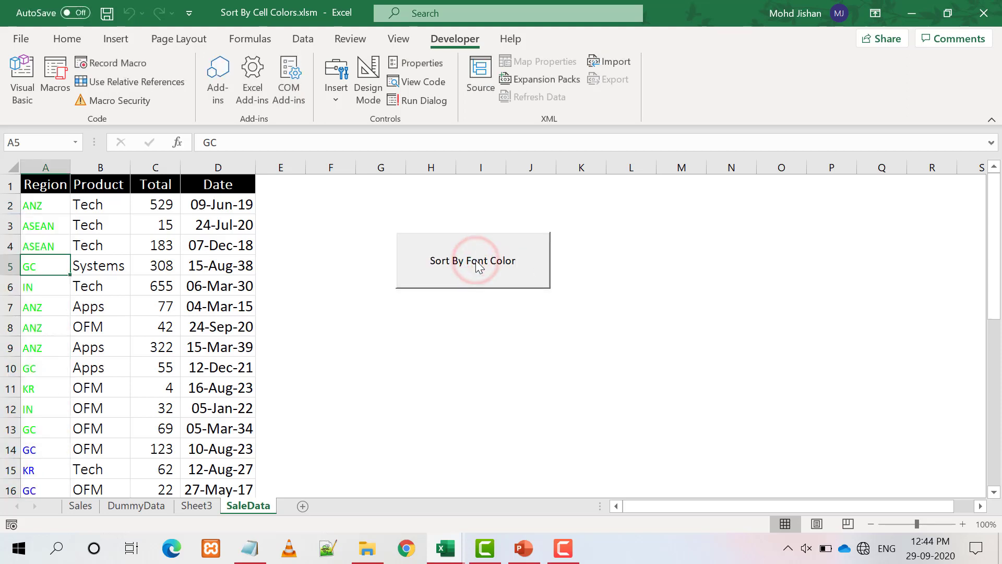
pyautogui.click(55, 289)
pyautogui.press('Down')
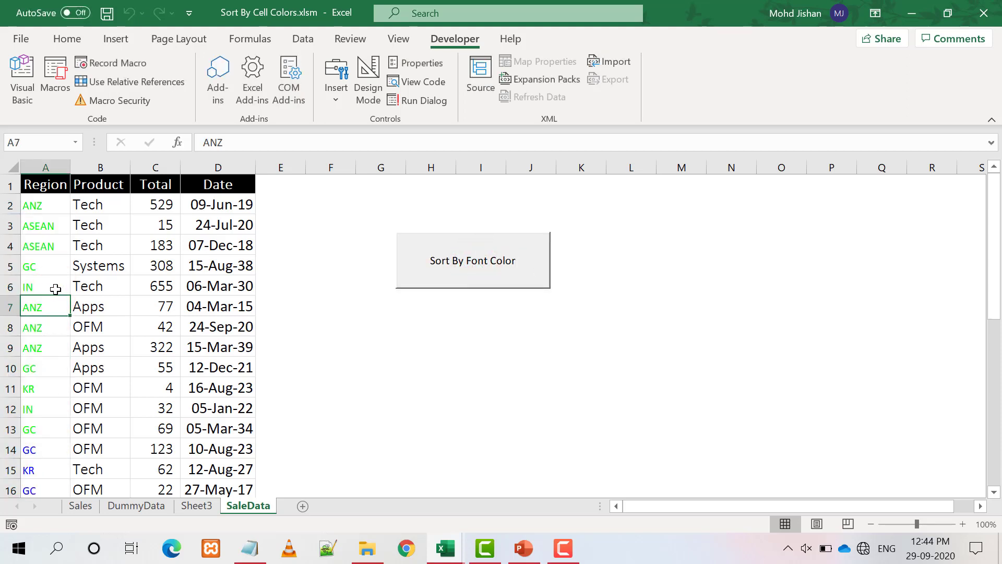
pyautogui.press('Down')
pyautogui.press('Down')
pyautogui.press('Down')
pyautogui.press('Down')
pyautogui.press('Down')
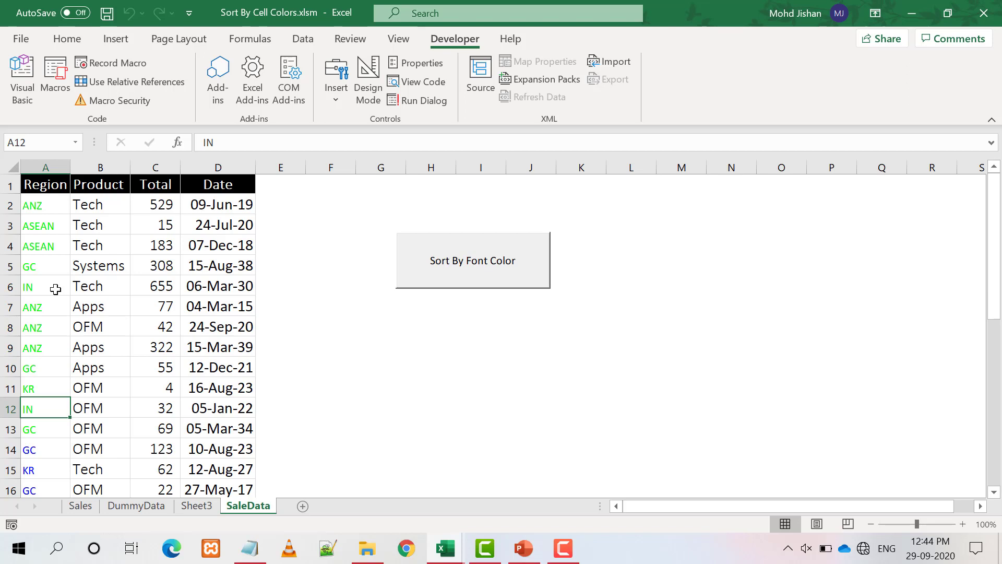
pyautogui.press('Down')
pyautogui.press('Down')
pyautogui.press('Down')
pyautogui.press('Down')
pyautogui.press('Down')
pyautogui.press('Down')
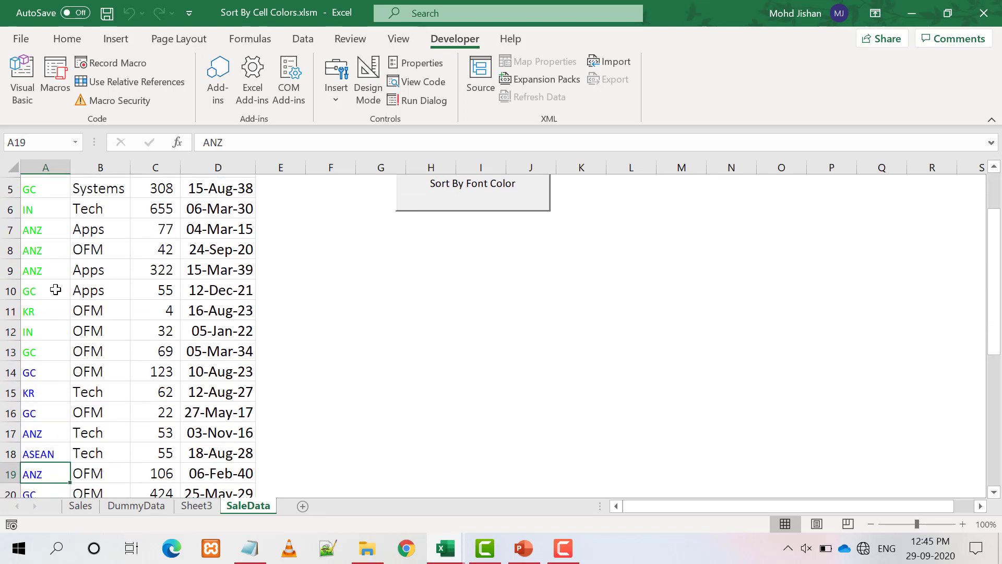
pyautogui.press('Down')
pyautogui.press('Down')
pyautogui.press('Down')
pyautogui.press('Down')
pyautogui.press('Down')
pyautogui.press('Down')
pyautogui.press('Down')
pyautogui.press('Down')
pyautogui.press('Down')
pyautogui.press('Down')
pyautogui.press('Down')
pyautogui.press('Down')
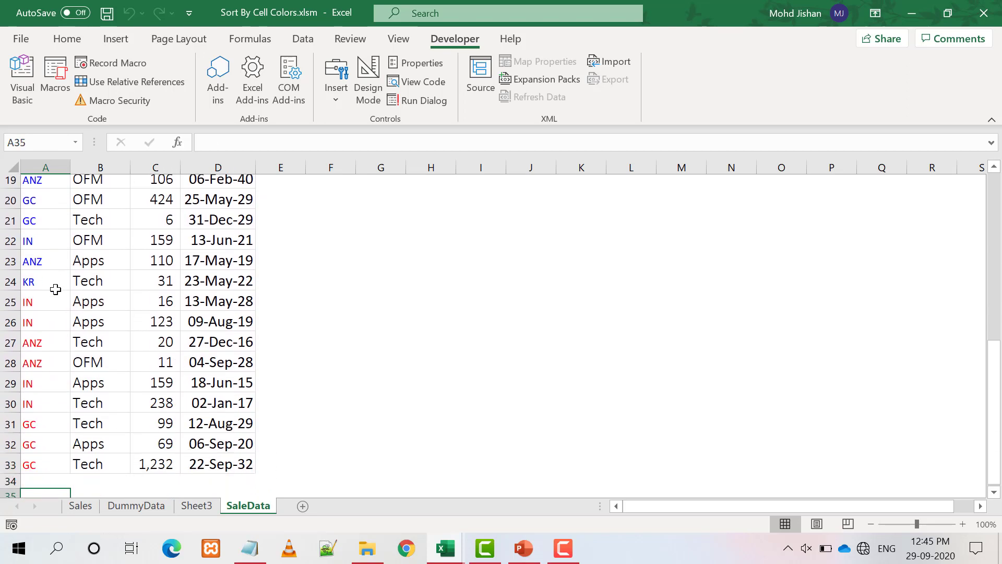